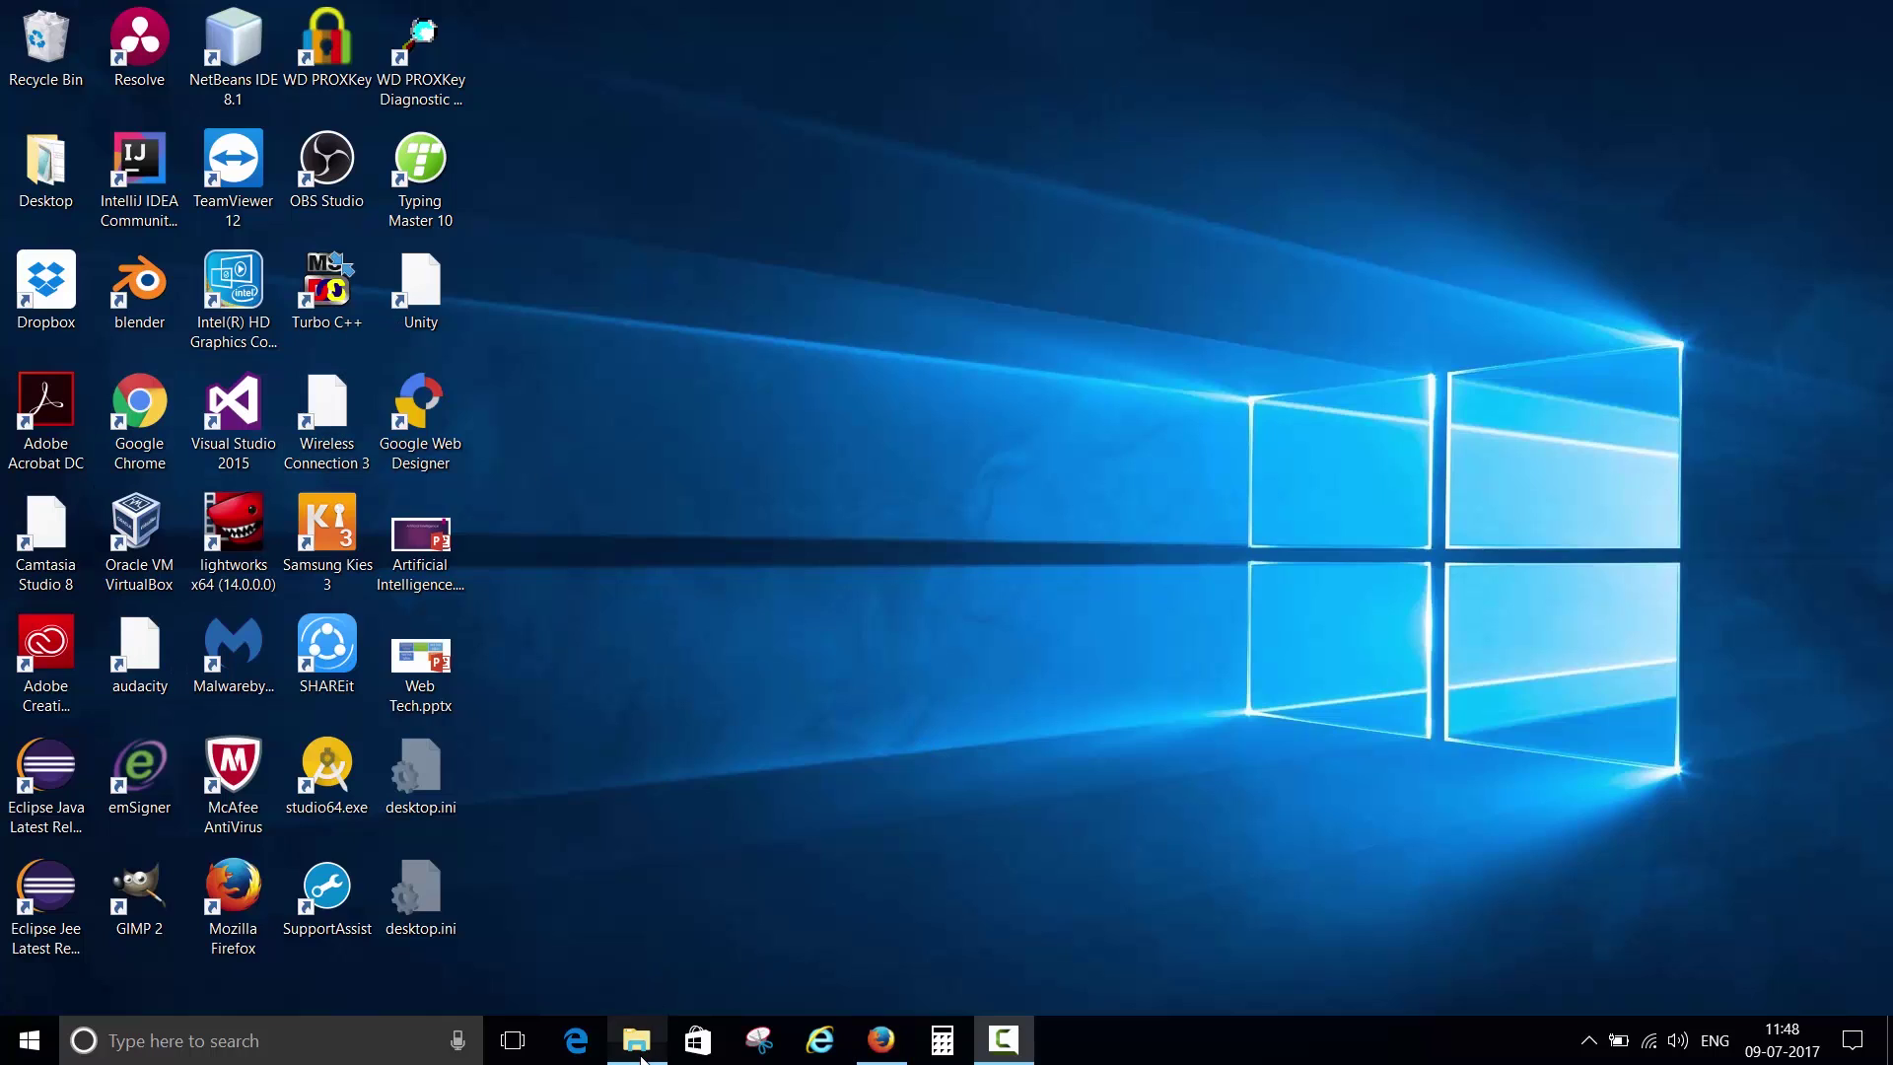
Turn on Hidden items for the AppData\Local folder, then close File Explorer.
{"action": "left_click", "coordinate": [635, 1038]}
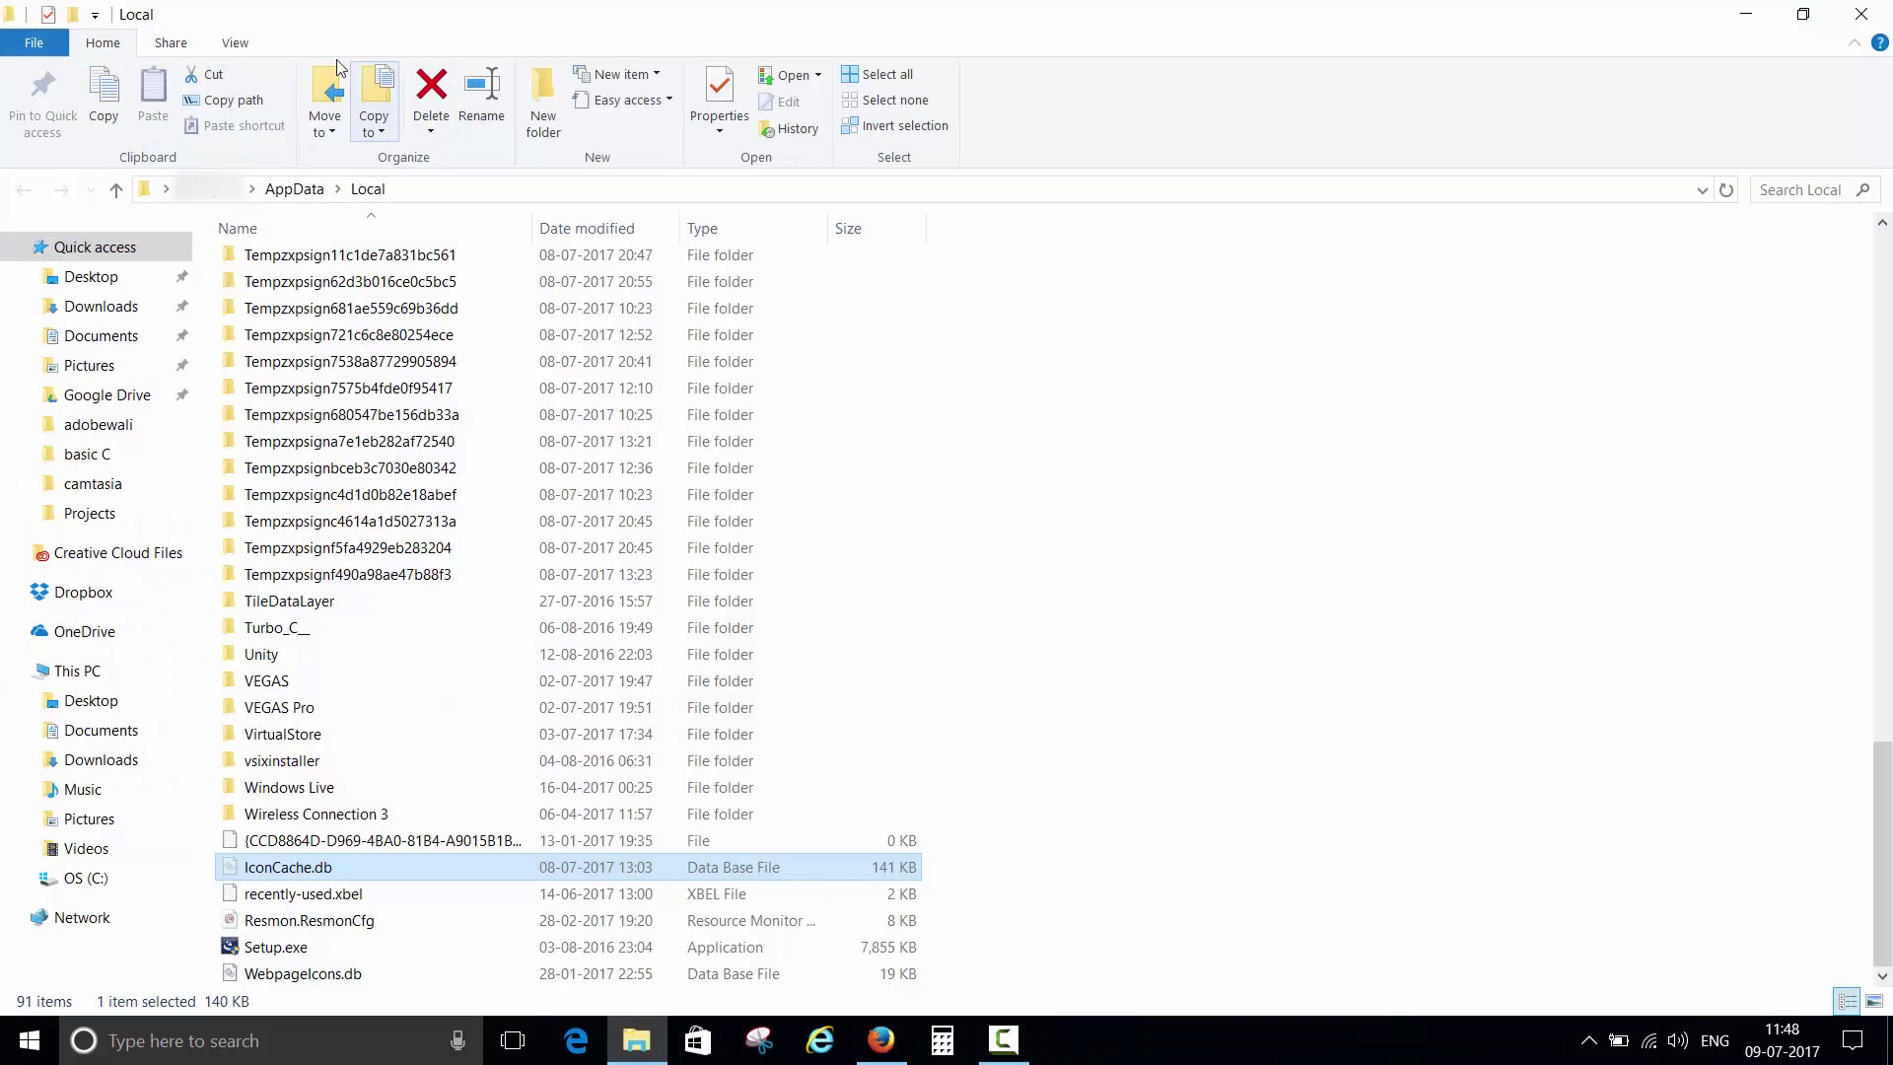
{"action": "left_click", "coordinate": [232, 44]}
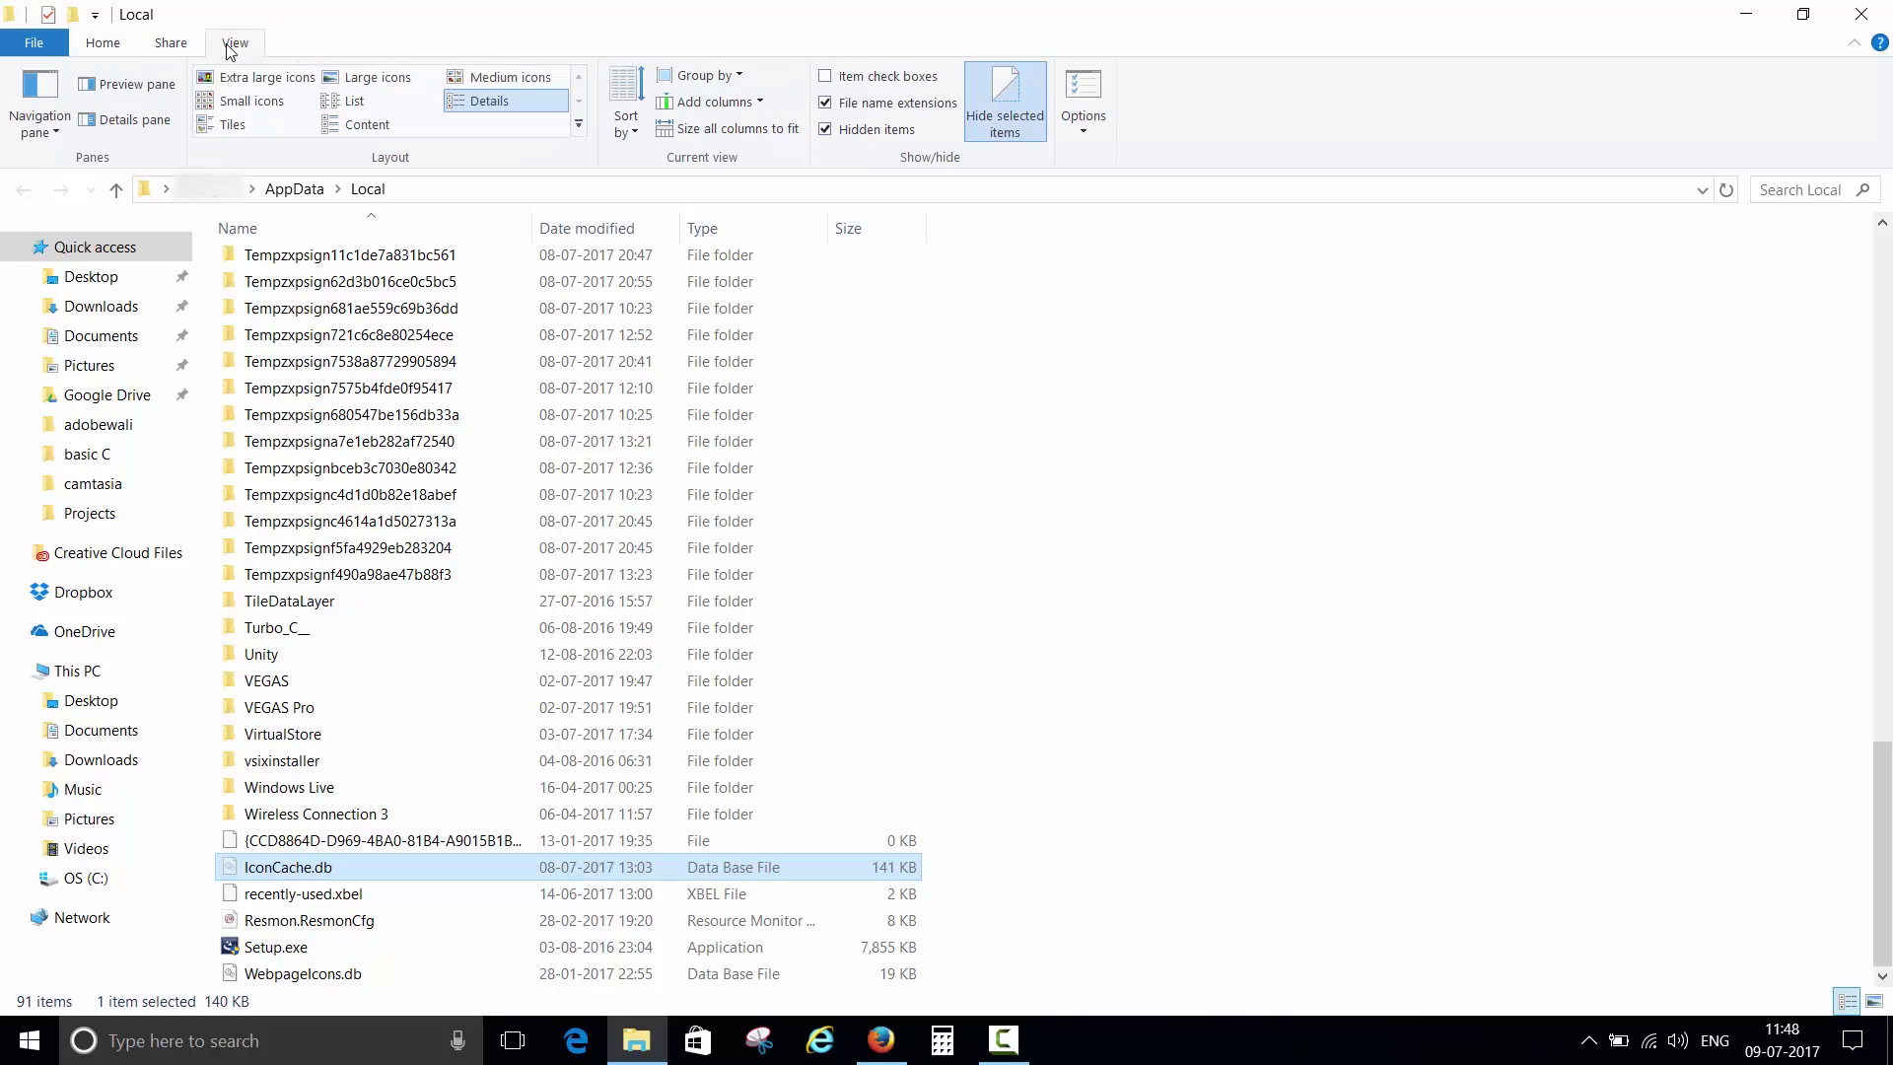
{"action": "left_click", "coordinate": [824, 134]}
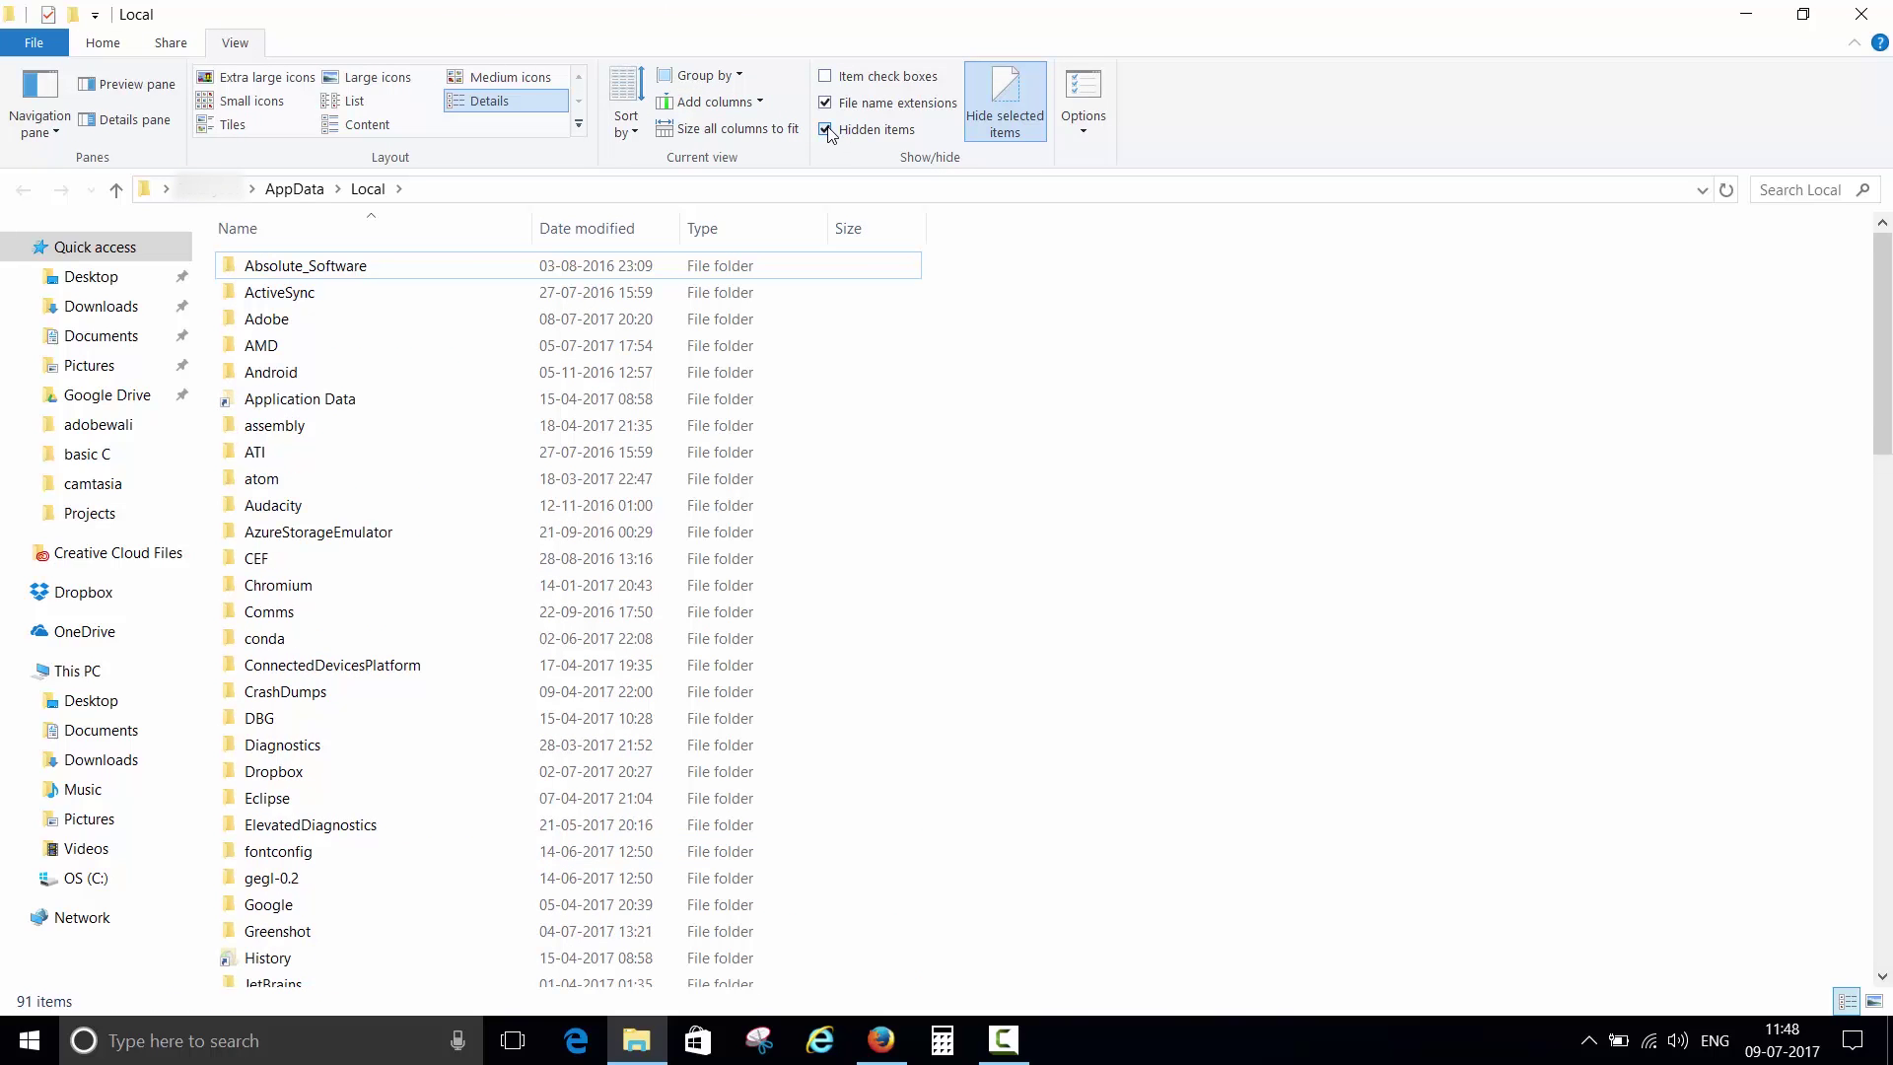
{"action": "left_click", "coordinate": [825, 131]}
{"action": "left_click", "coordinate": [825, 133]}
{"action": "left_click", "coordinate": [1858, 13]}
Refresh the desktop, then open %localappdata% from the Run box.
{"action": "right_click", "coordinate": [937, 149]}
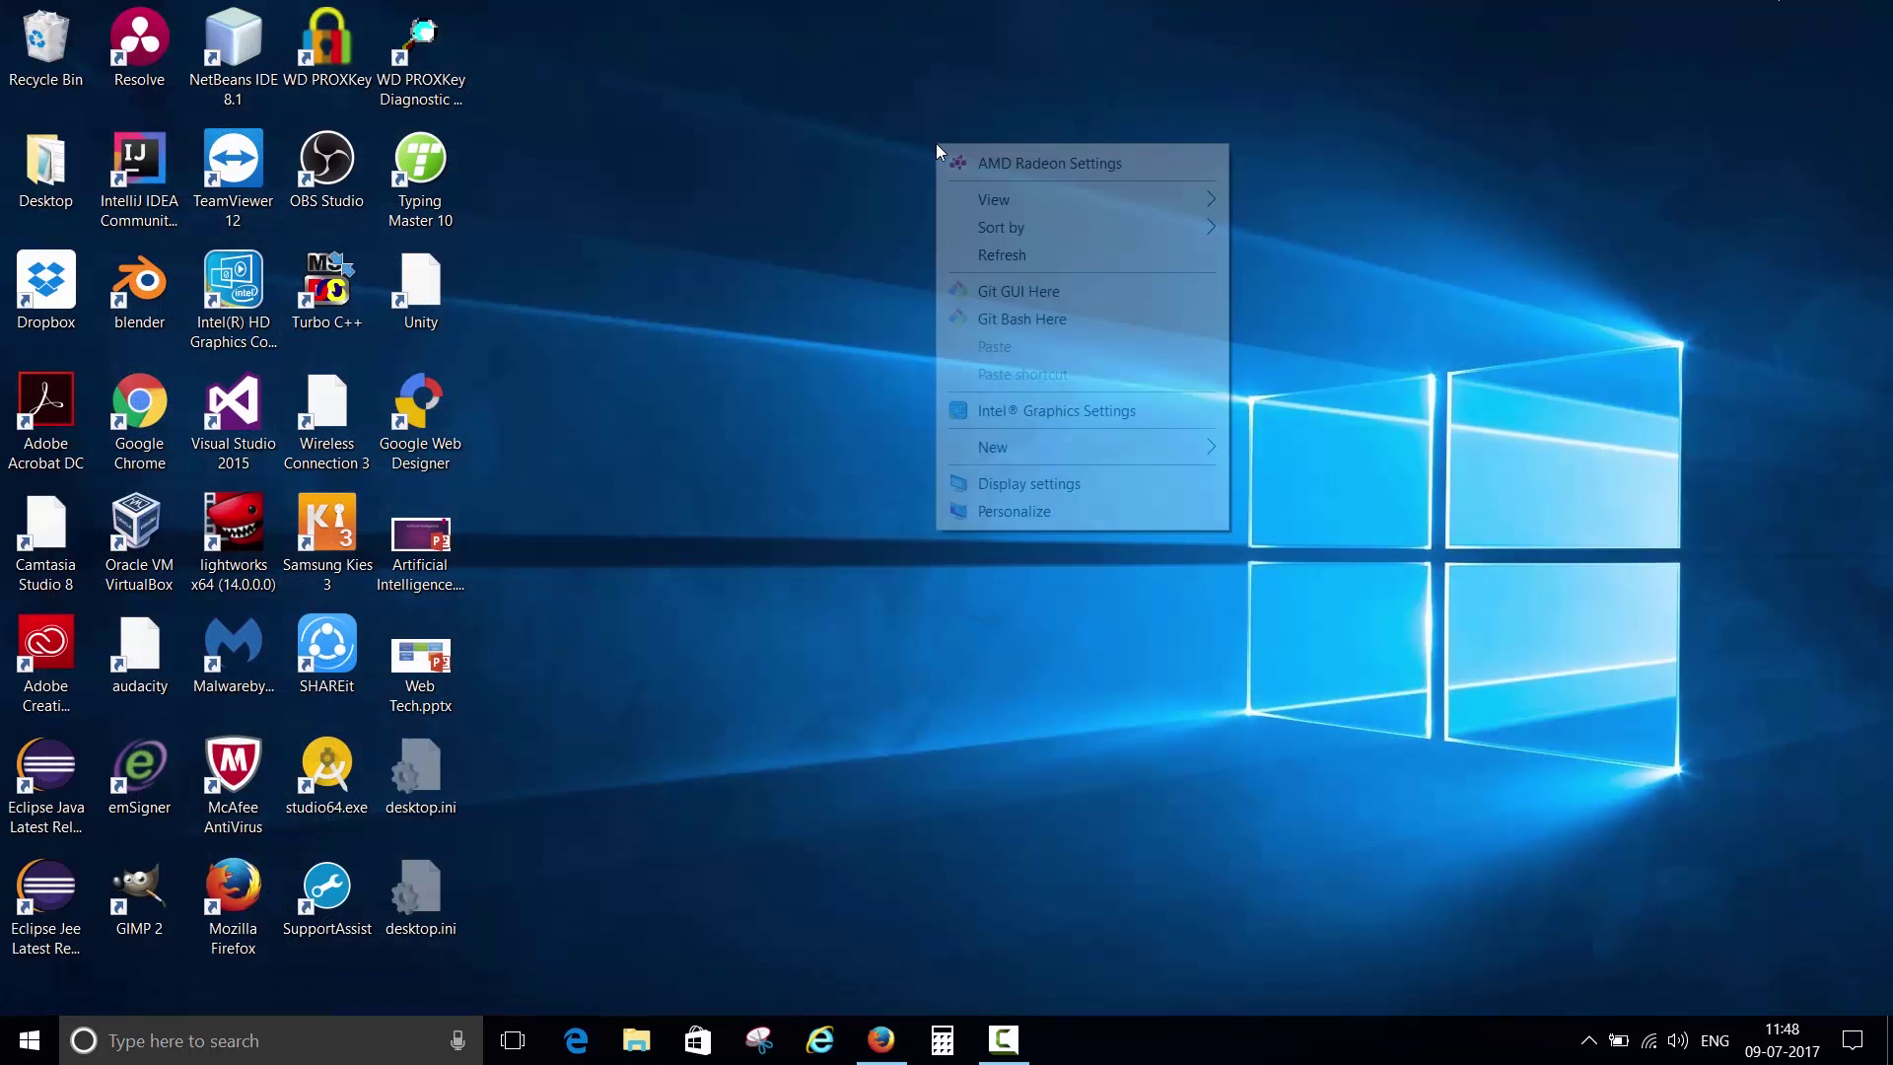
{"action": "left_click", "coordinate": [1005, 254]}
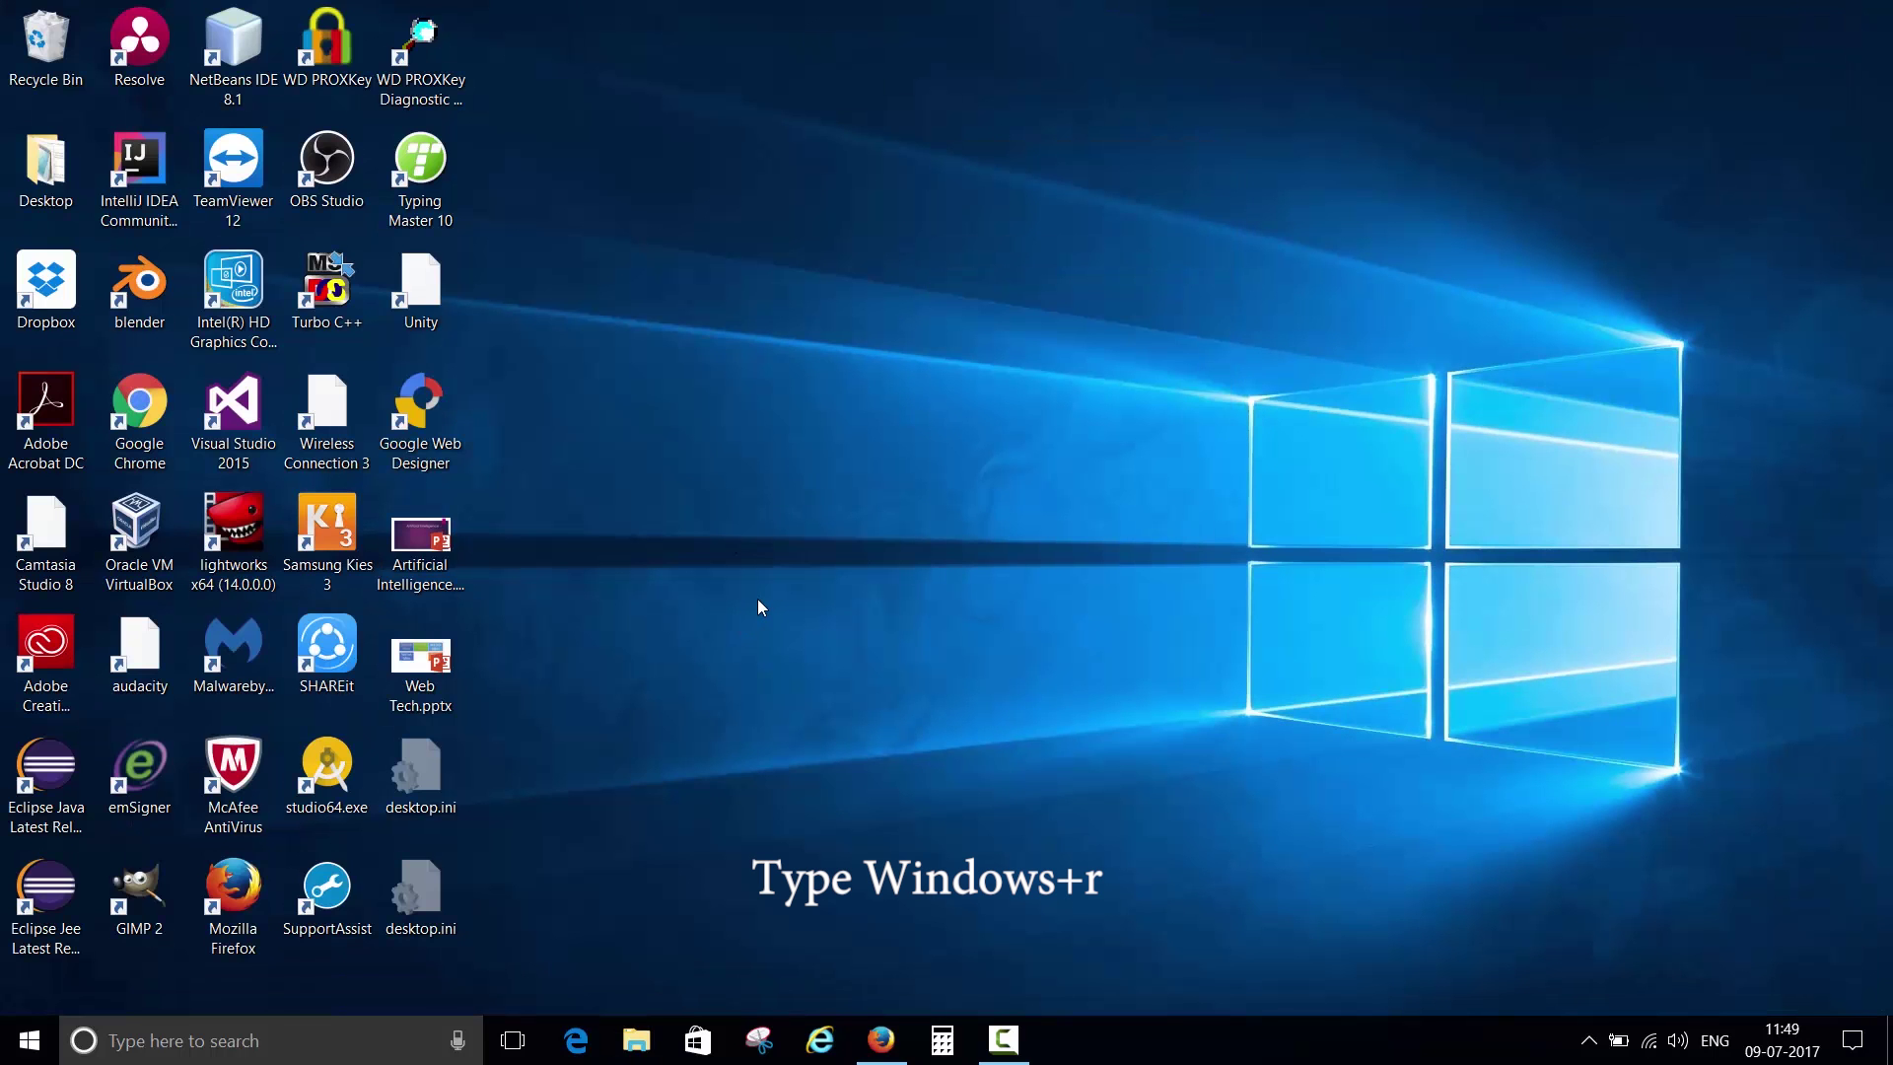
{"action": "key", "text": "super+r"}
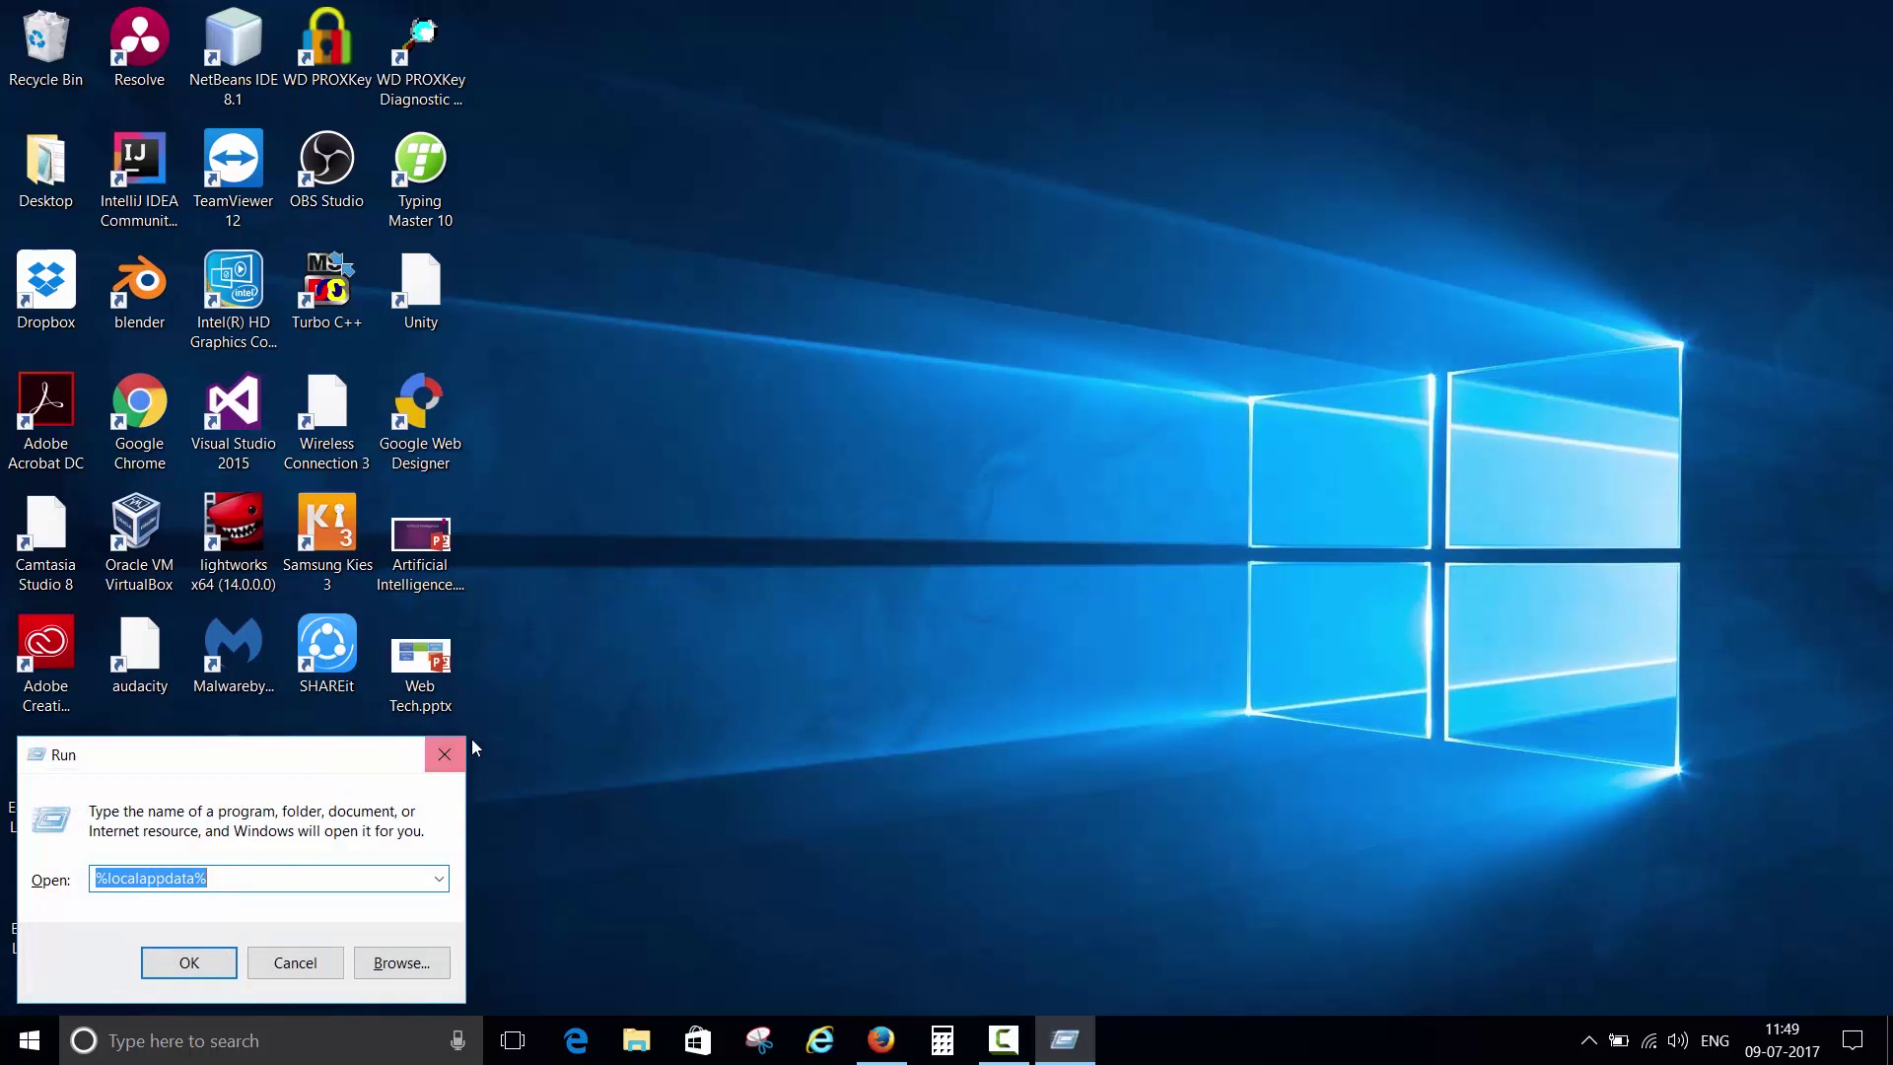
{"action": "key", "text": "BackSpace"}
{"action": "type", "text": "%"}
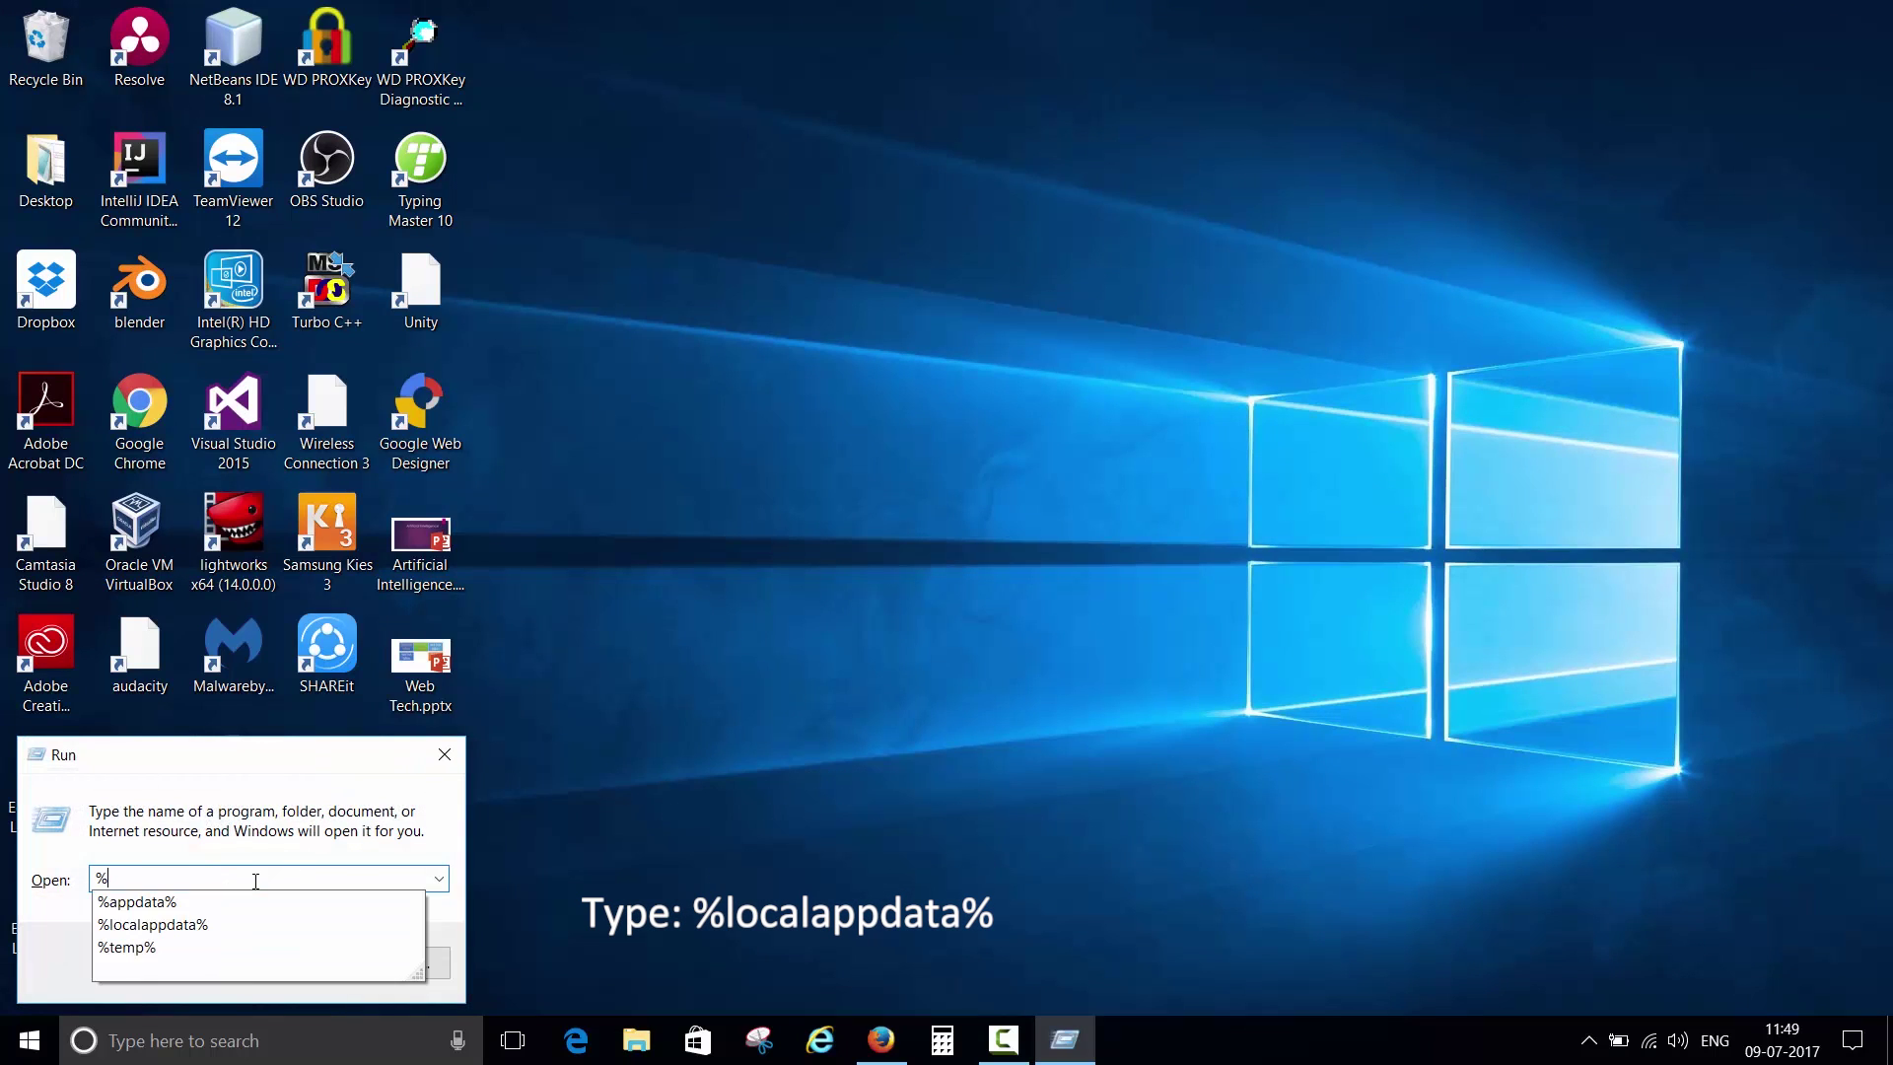
{"action": "type", "text": "loca%"}
{"action": "type", "text": "ca%"}
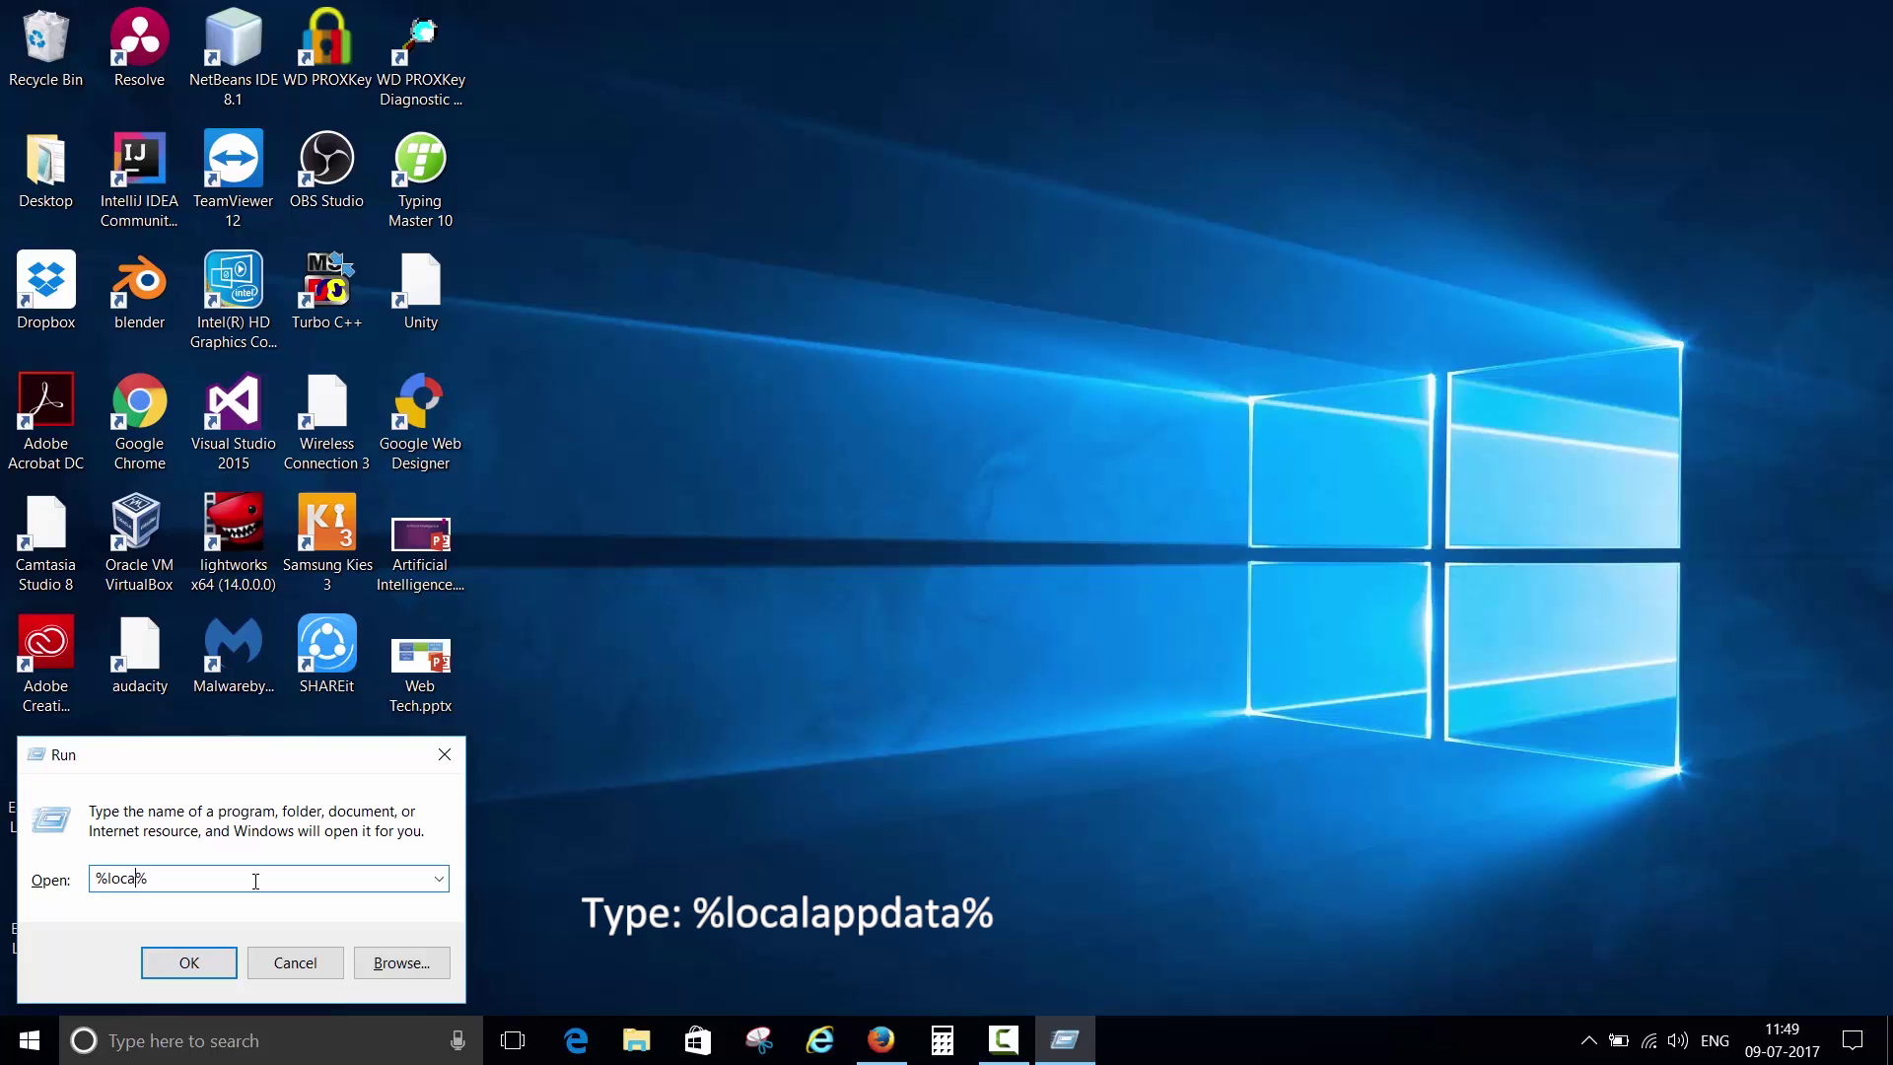
{"action": "type", "text": "appdata"}
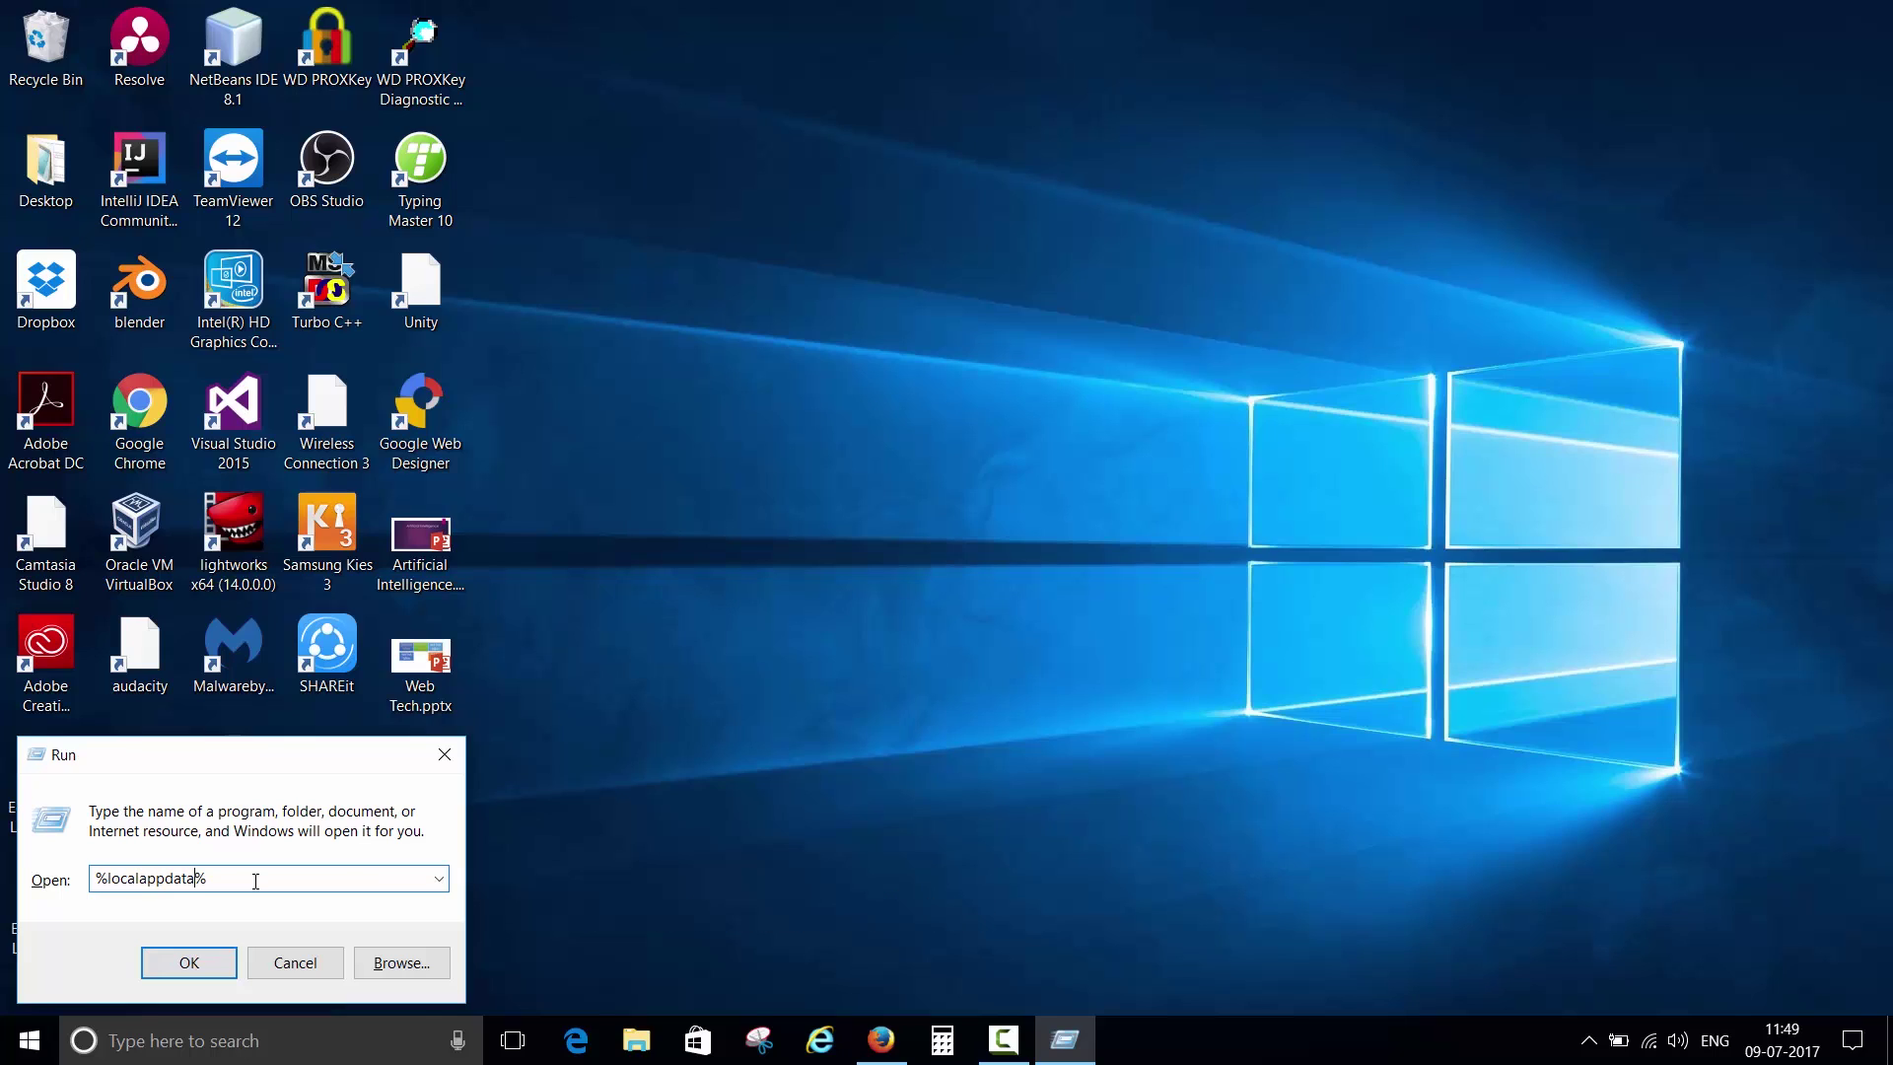
{"action": "key", "text": "Return"}
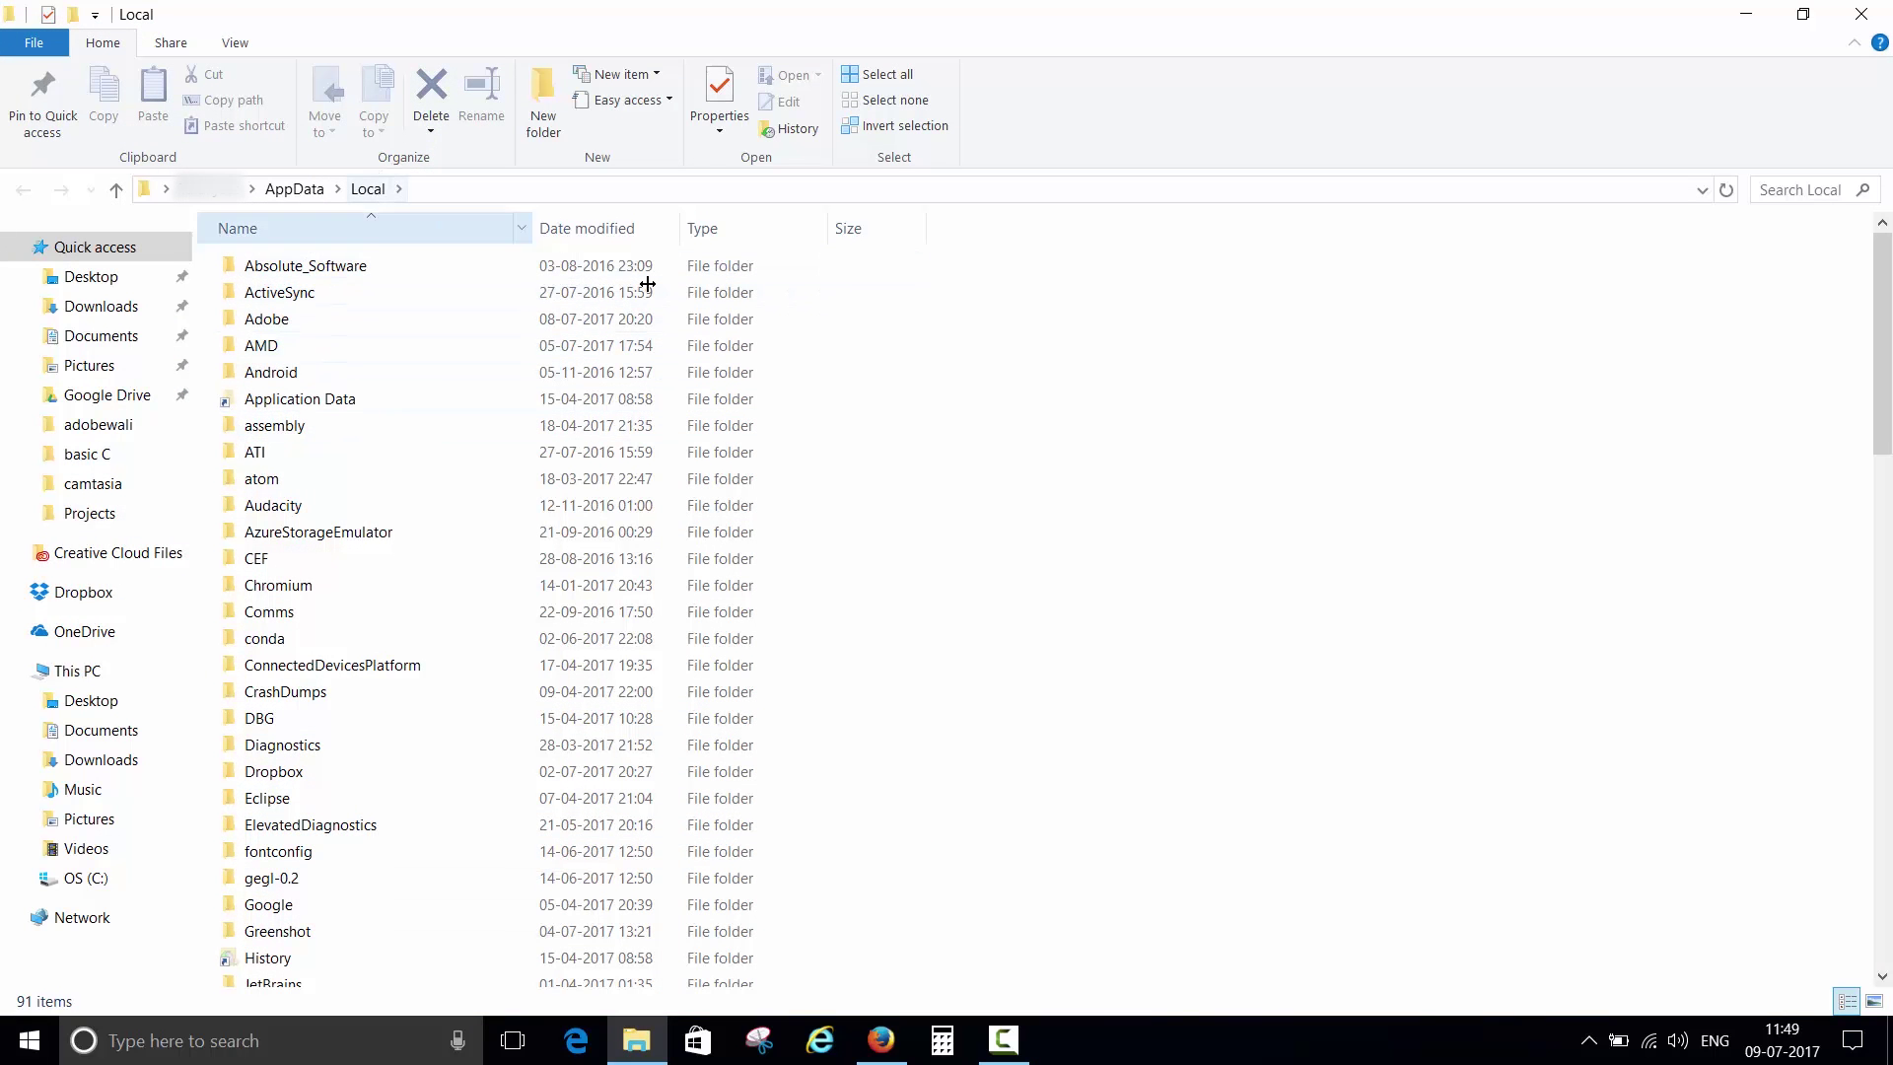
{"action": "scroll", "coordinate": [991, 625], "scroll_direction": "down", "scroll_amount": 1}
{"action": "scroll", "coordinate": [991, 624], "scroll_direction": "down", "scroll_amount": 3}
{"action": "scroll", "coordinate": [990, 624], "scroll_direction": "down", "scroll_amount": 5}
{"action": "scroll", "coordinate": [991, 624], "scroll_direction": "down", "scroll_amount": 5}
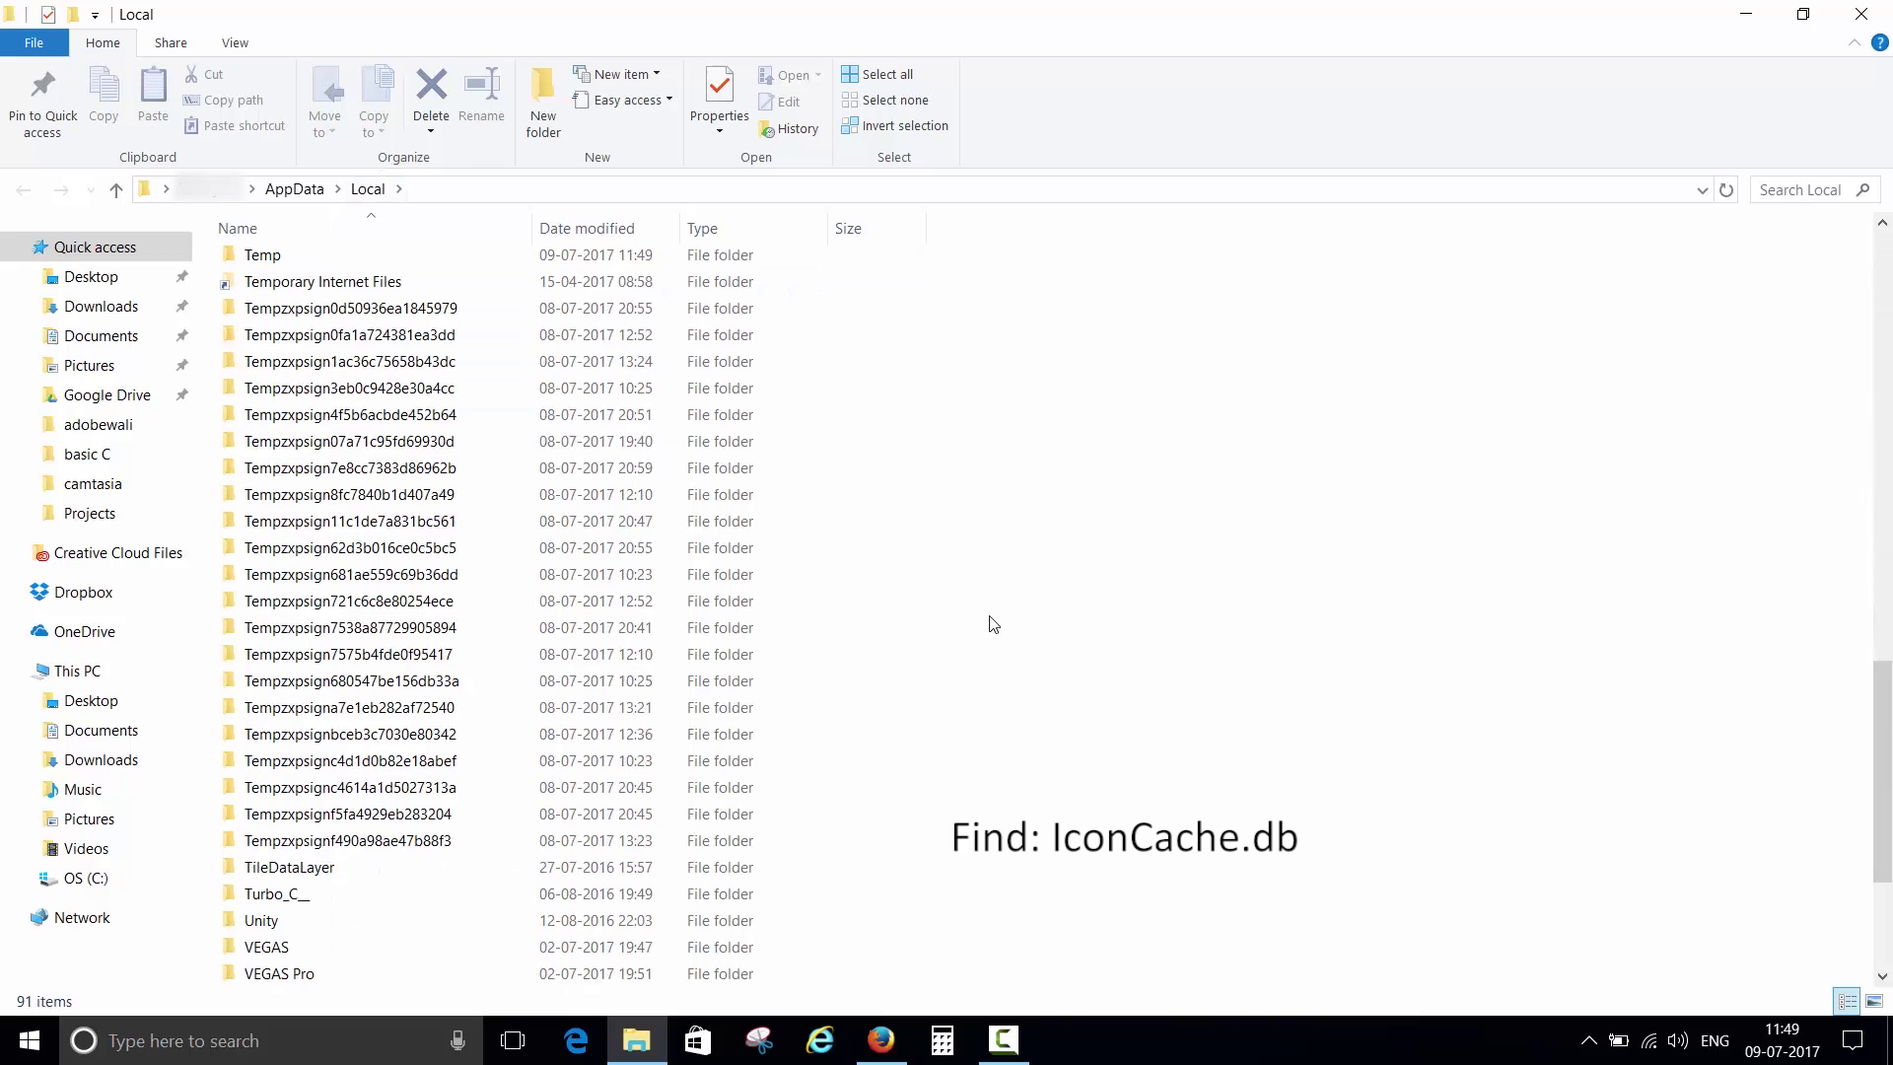
{"action": "scroll", "coordinate": [992, 624], "scroll_direction": "down", "scroll_amount": 5}
Permanently delete IconCache.db from AppData\Local and close File Explorer.
{"action": "left_click", "coordinate": [327, 871]}
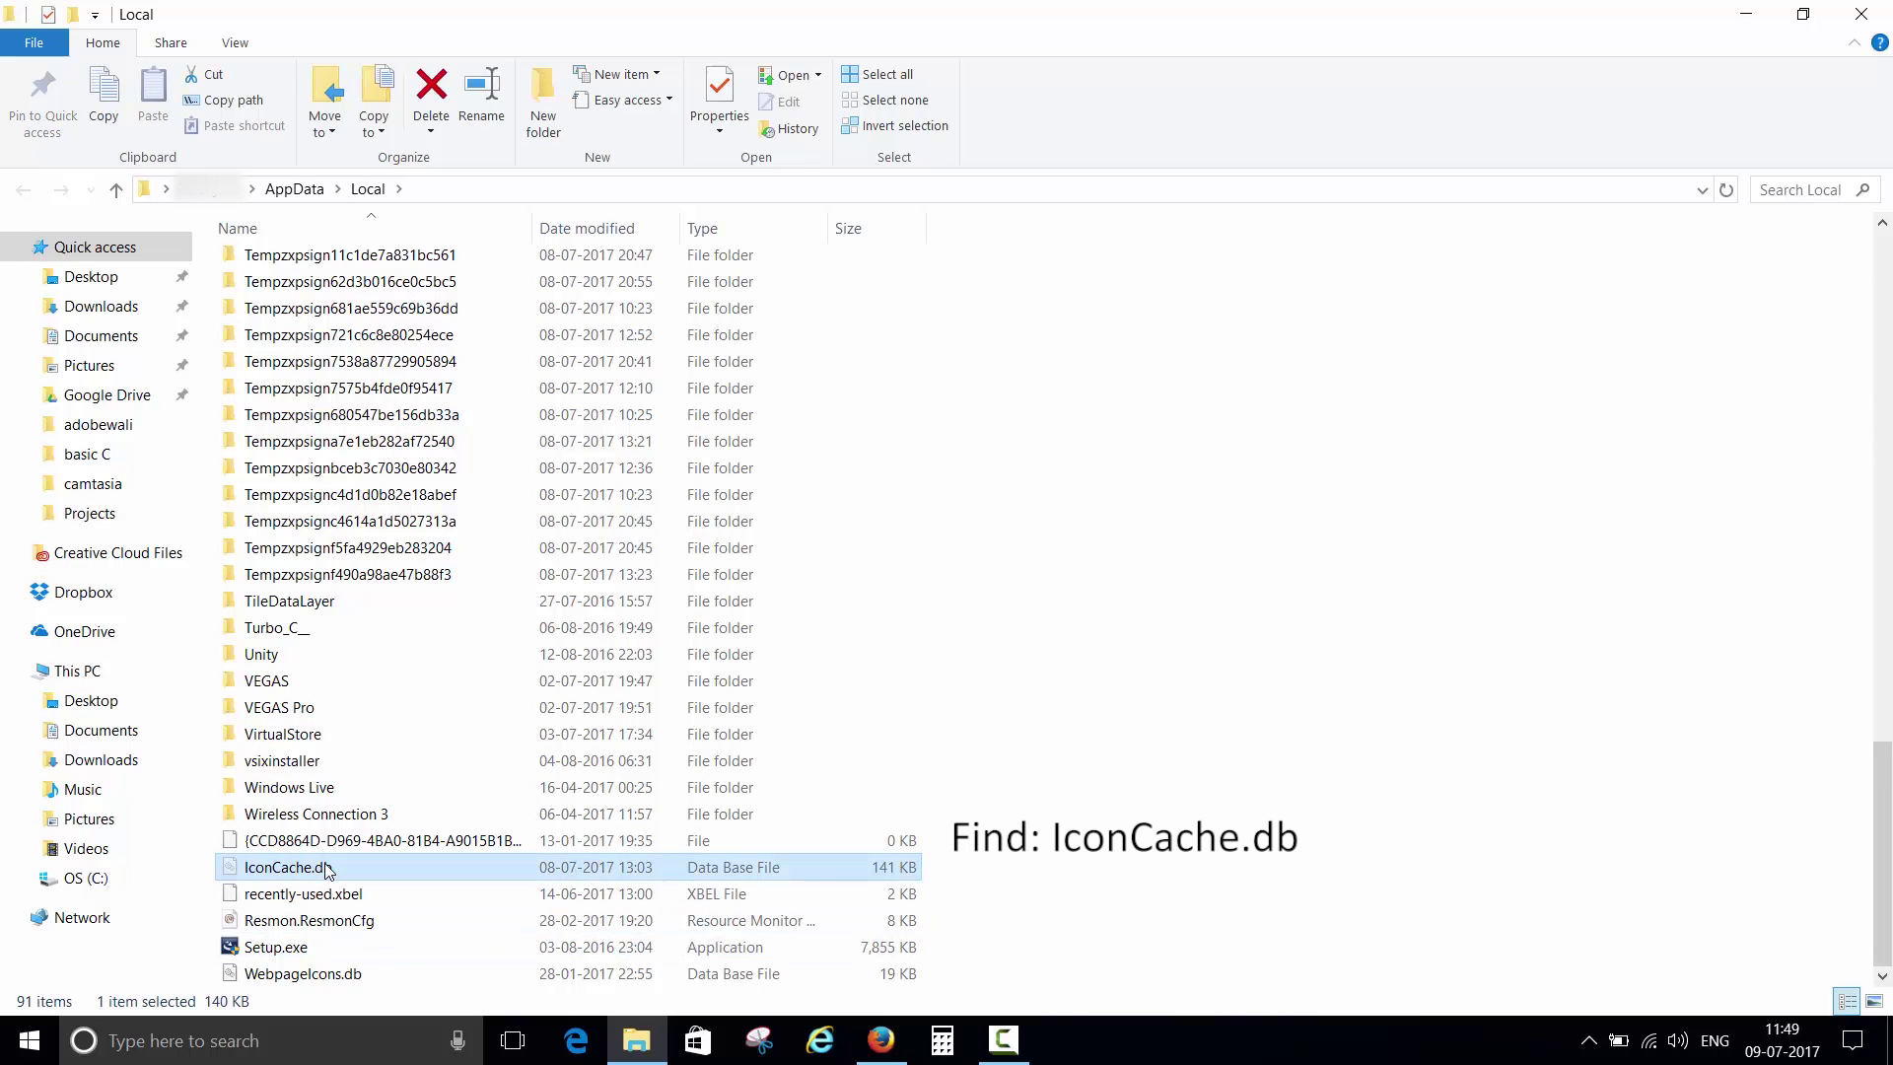
{"action": "key", "text": "shift+Delete"}
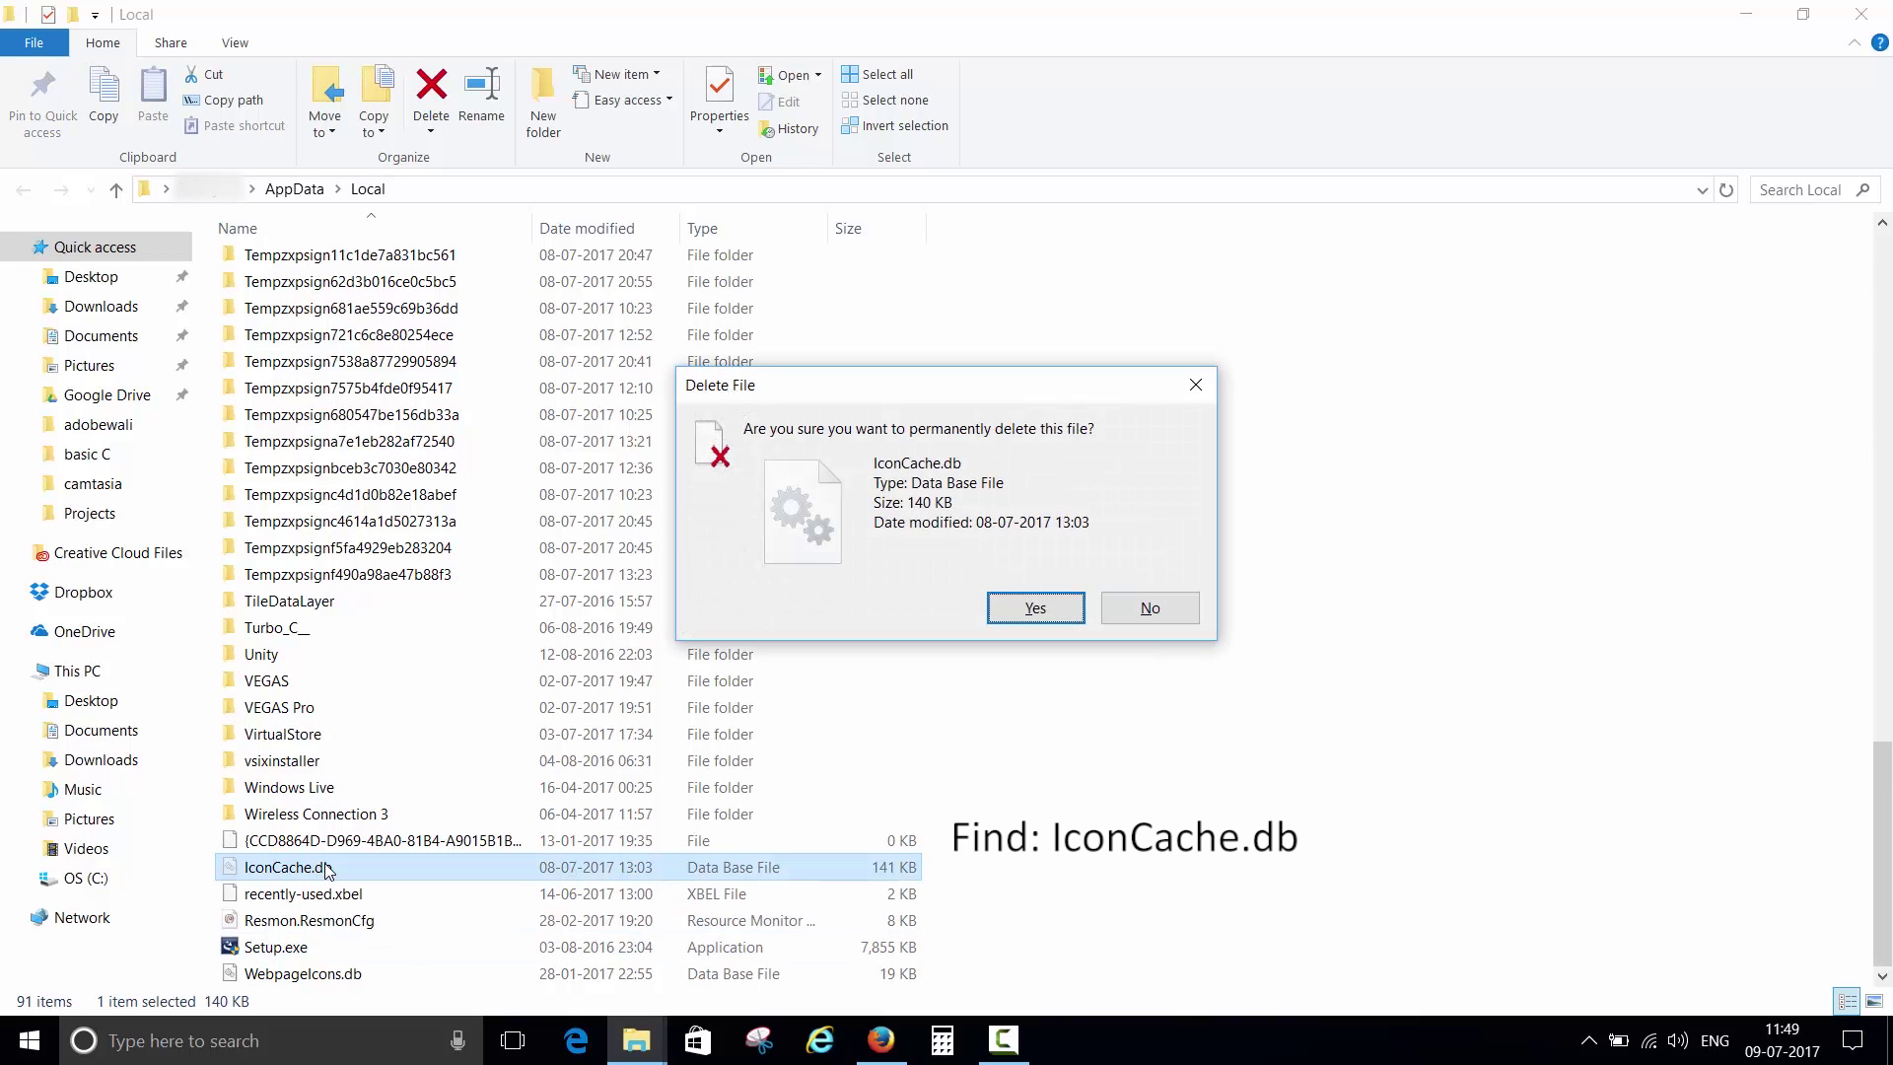
{"action": "left_click", "coordinate": [1011, 613]}
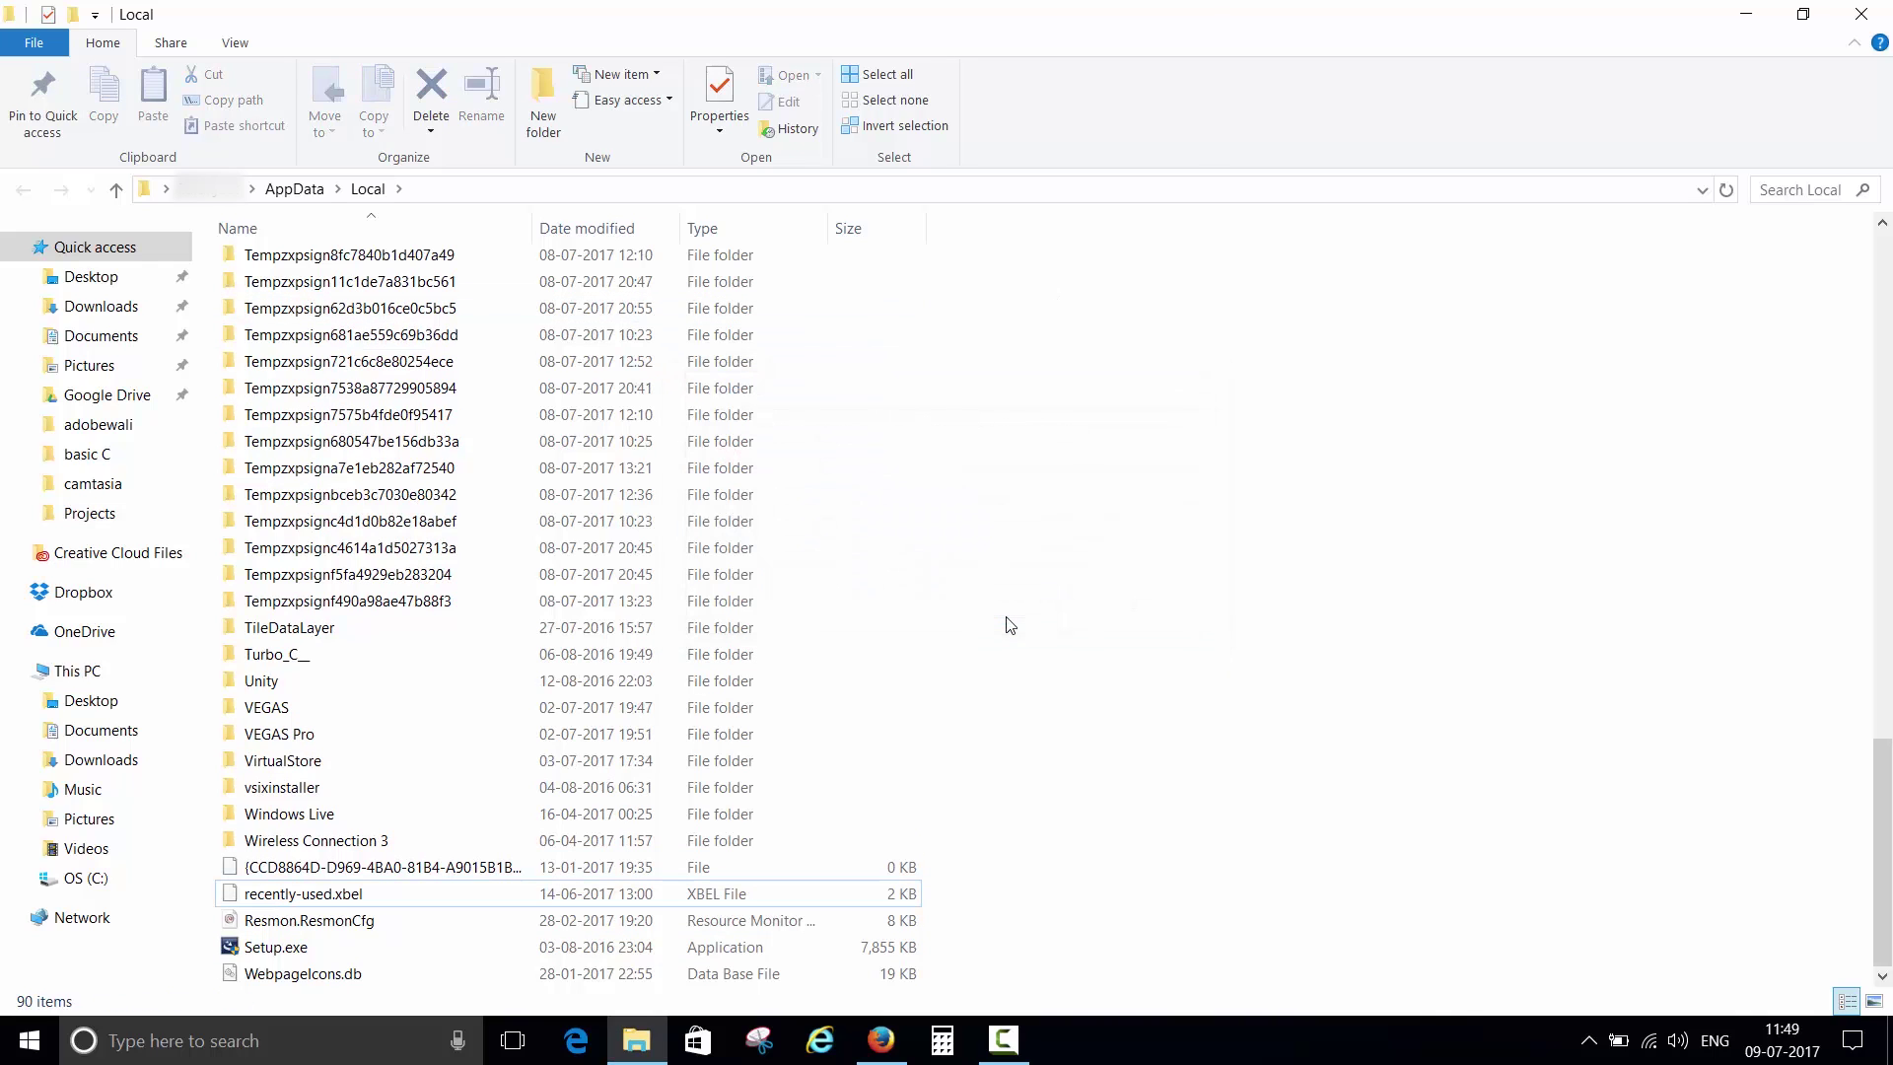
{"action": "left_click", "coordinate": [27, 54]}
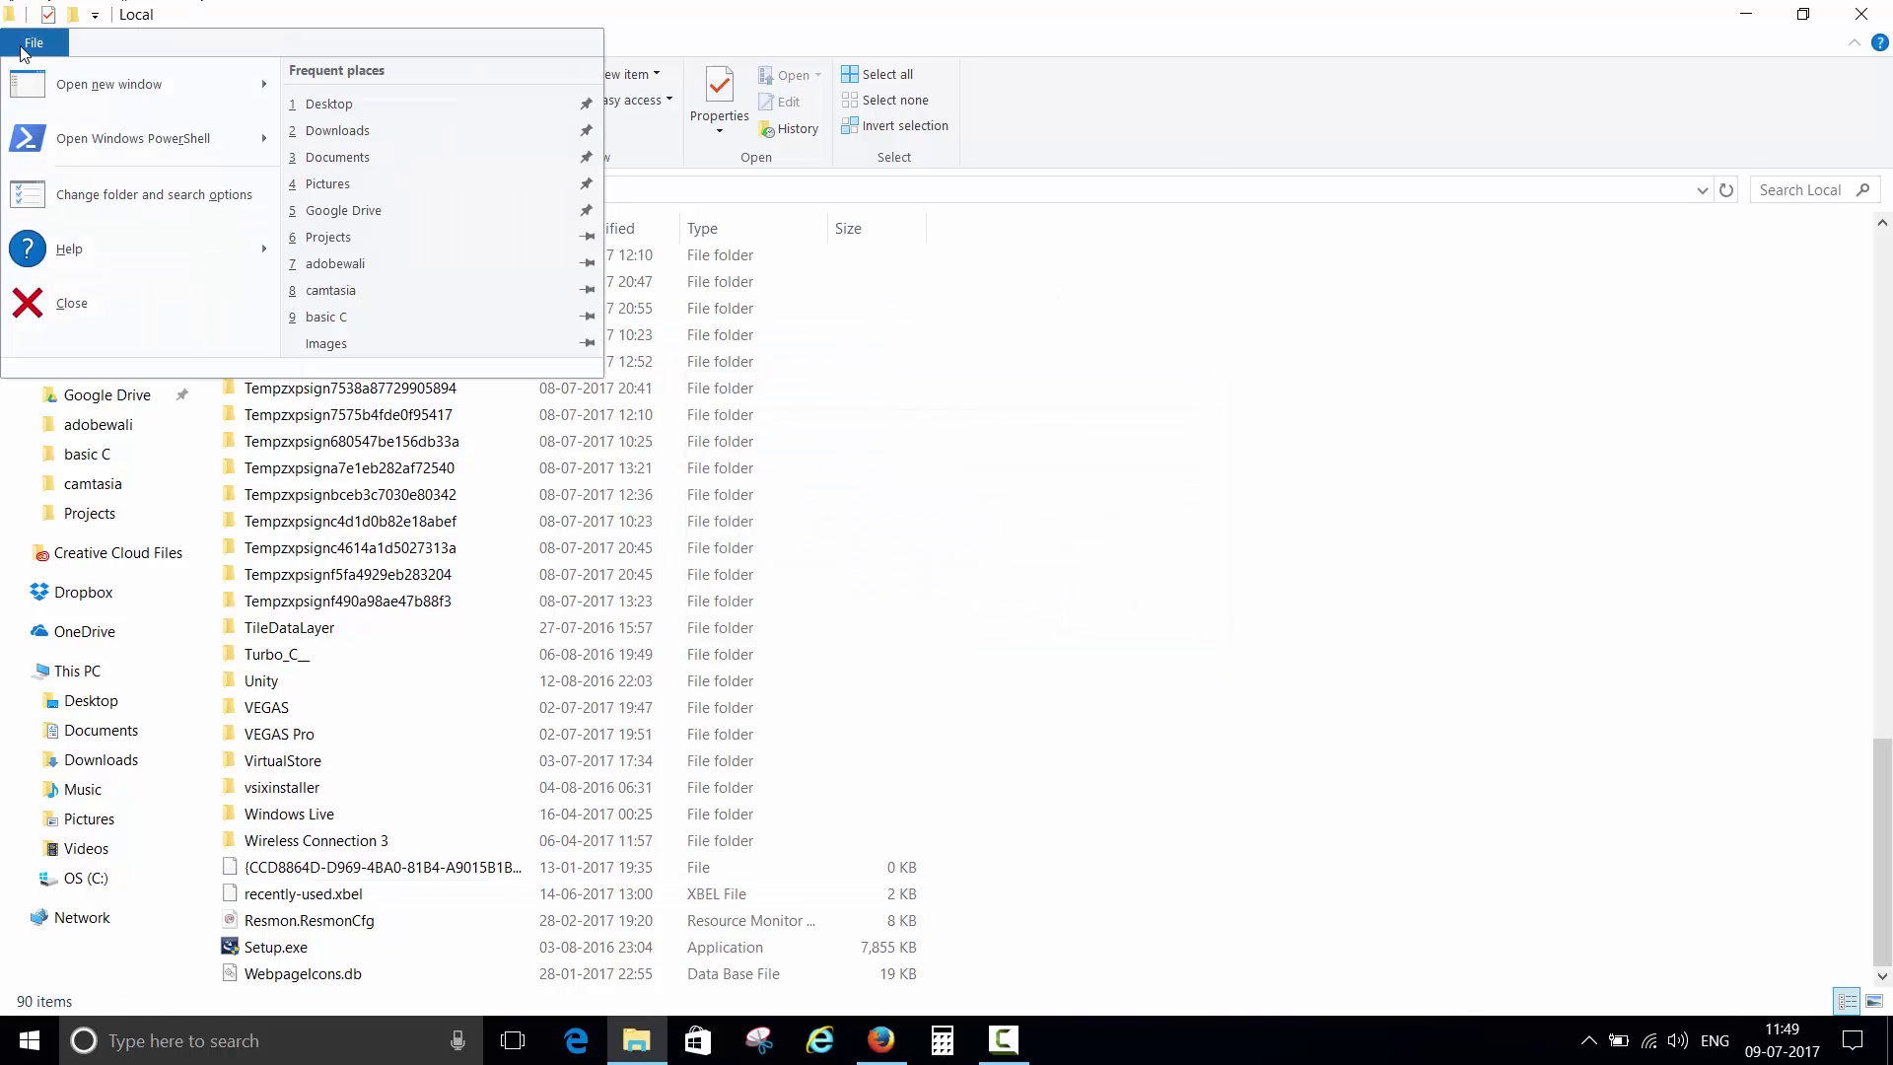
{"action": "left_click", "coordinate": [75, 308]}
{"action": "right_click", "coordinate": [822, 130]}
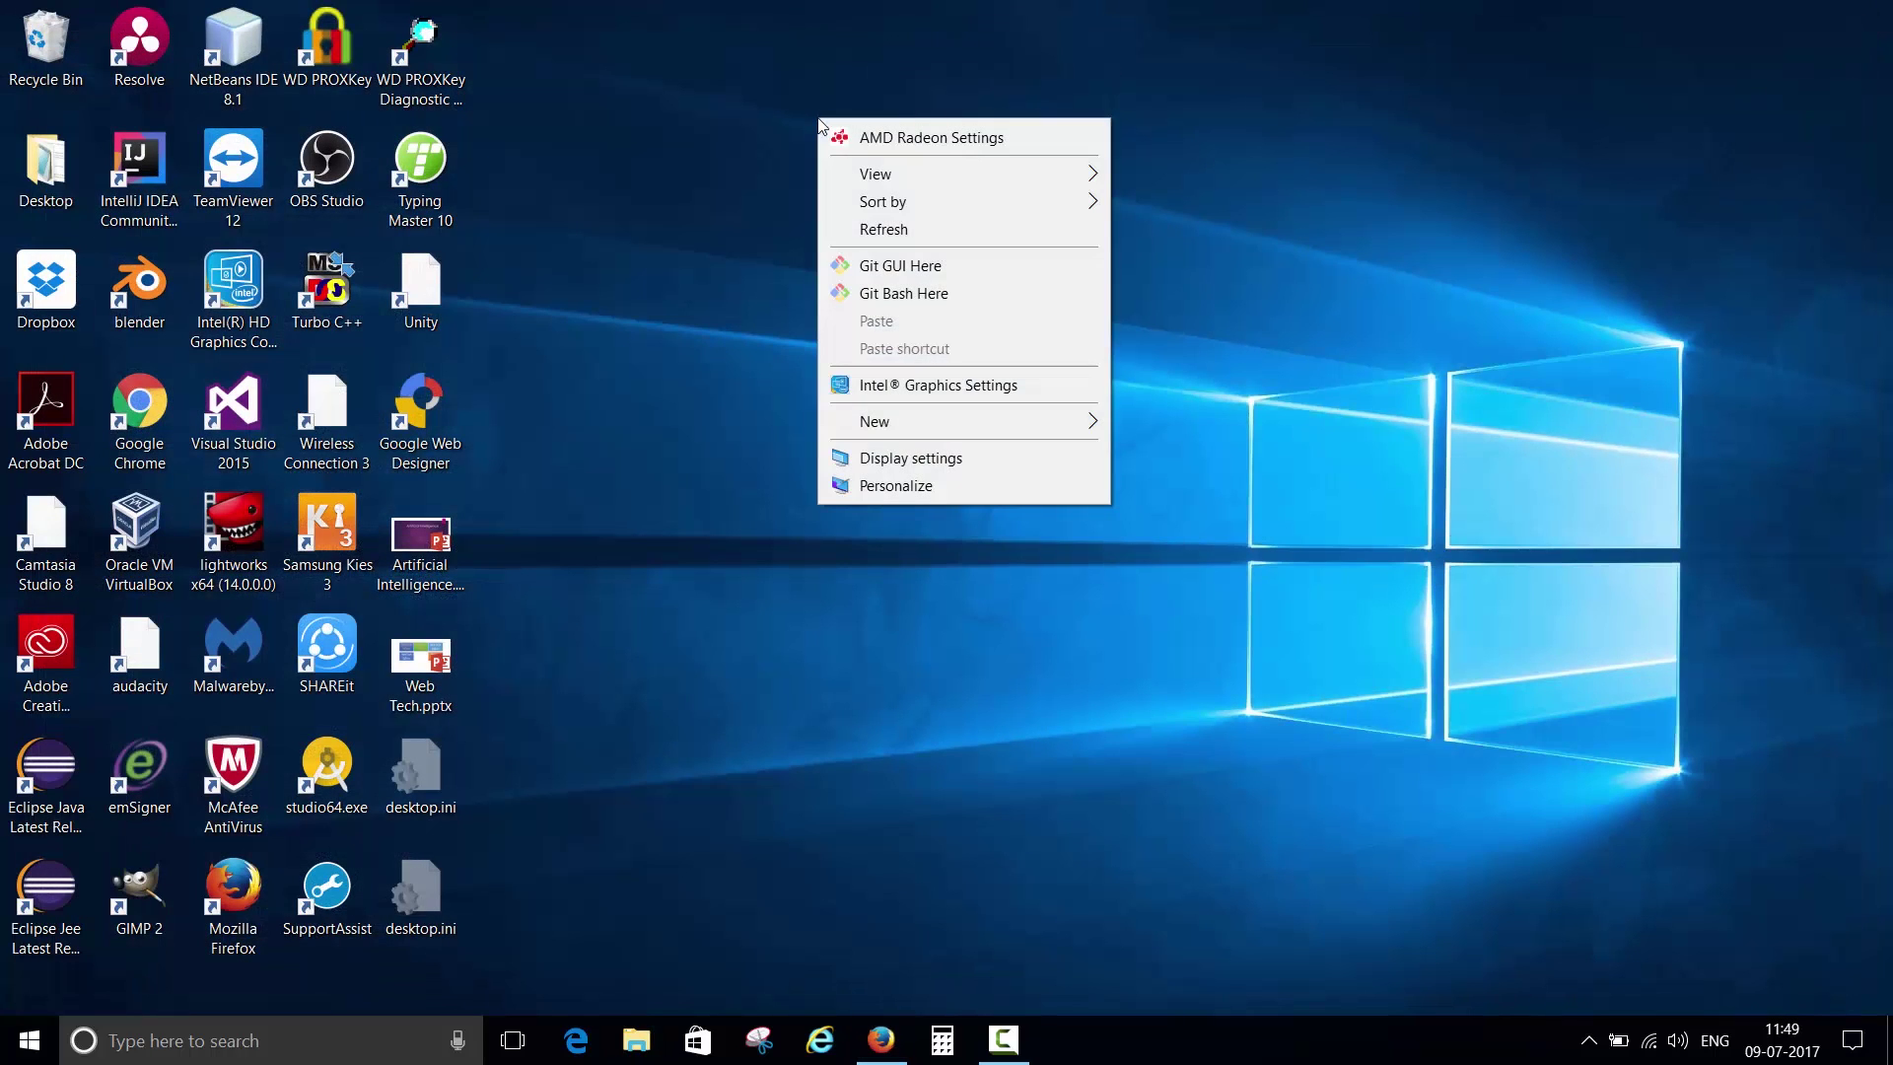
{"action": "left_click", "coordinate": [891, 228]}
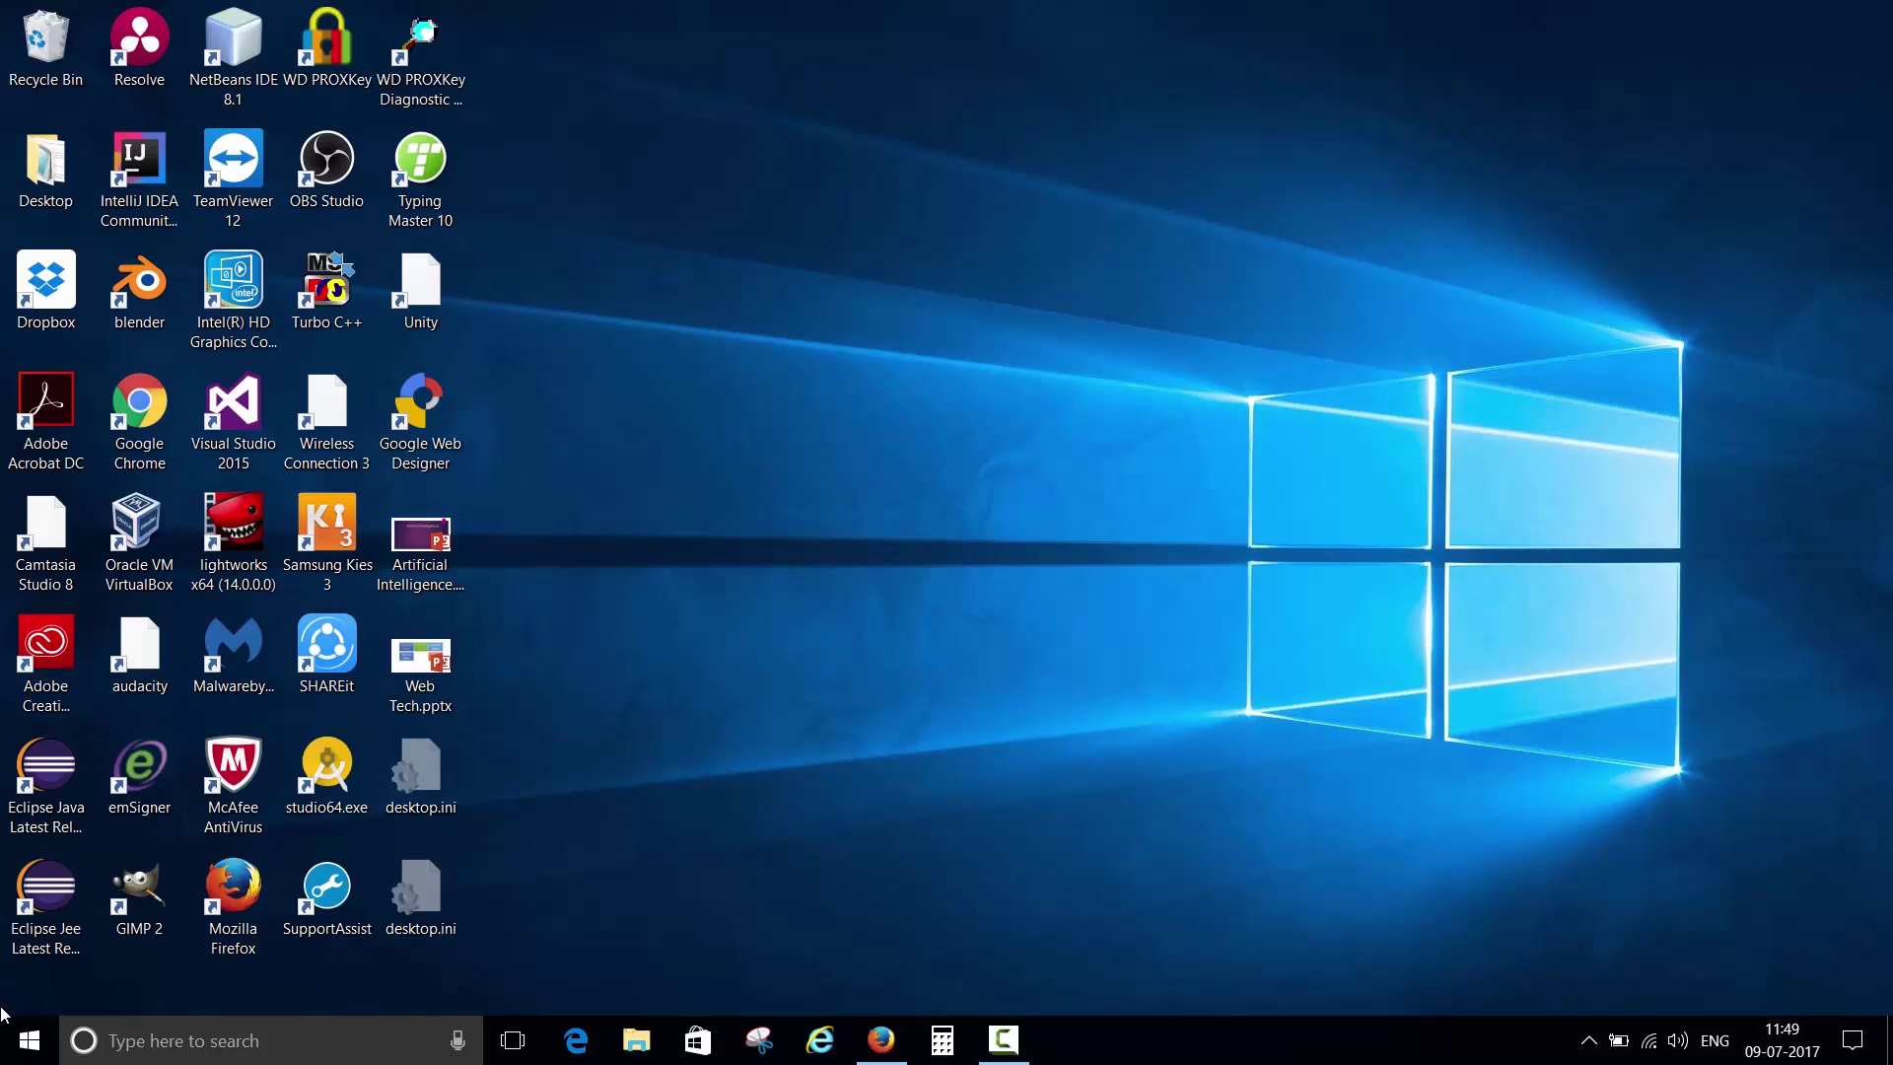
{"action": "key", "text": "alt+F4"}
{"action": "left_click", "coordinate": [1138, 406]}
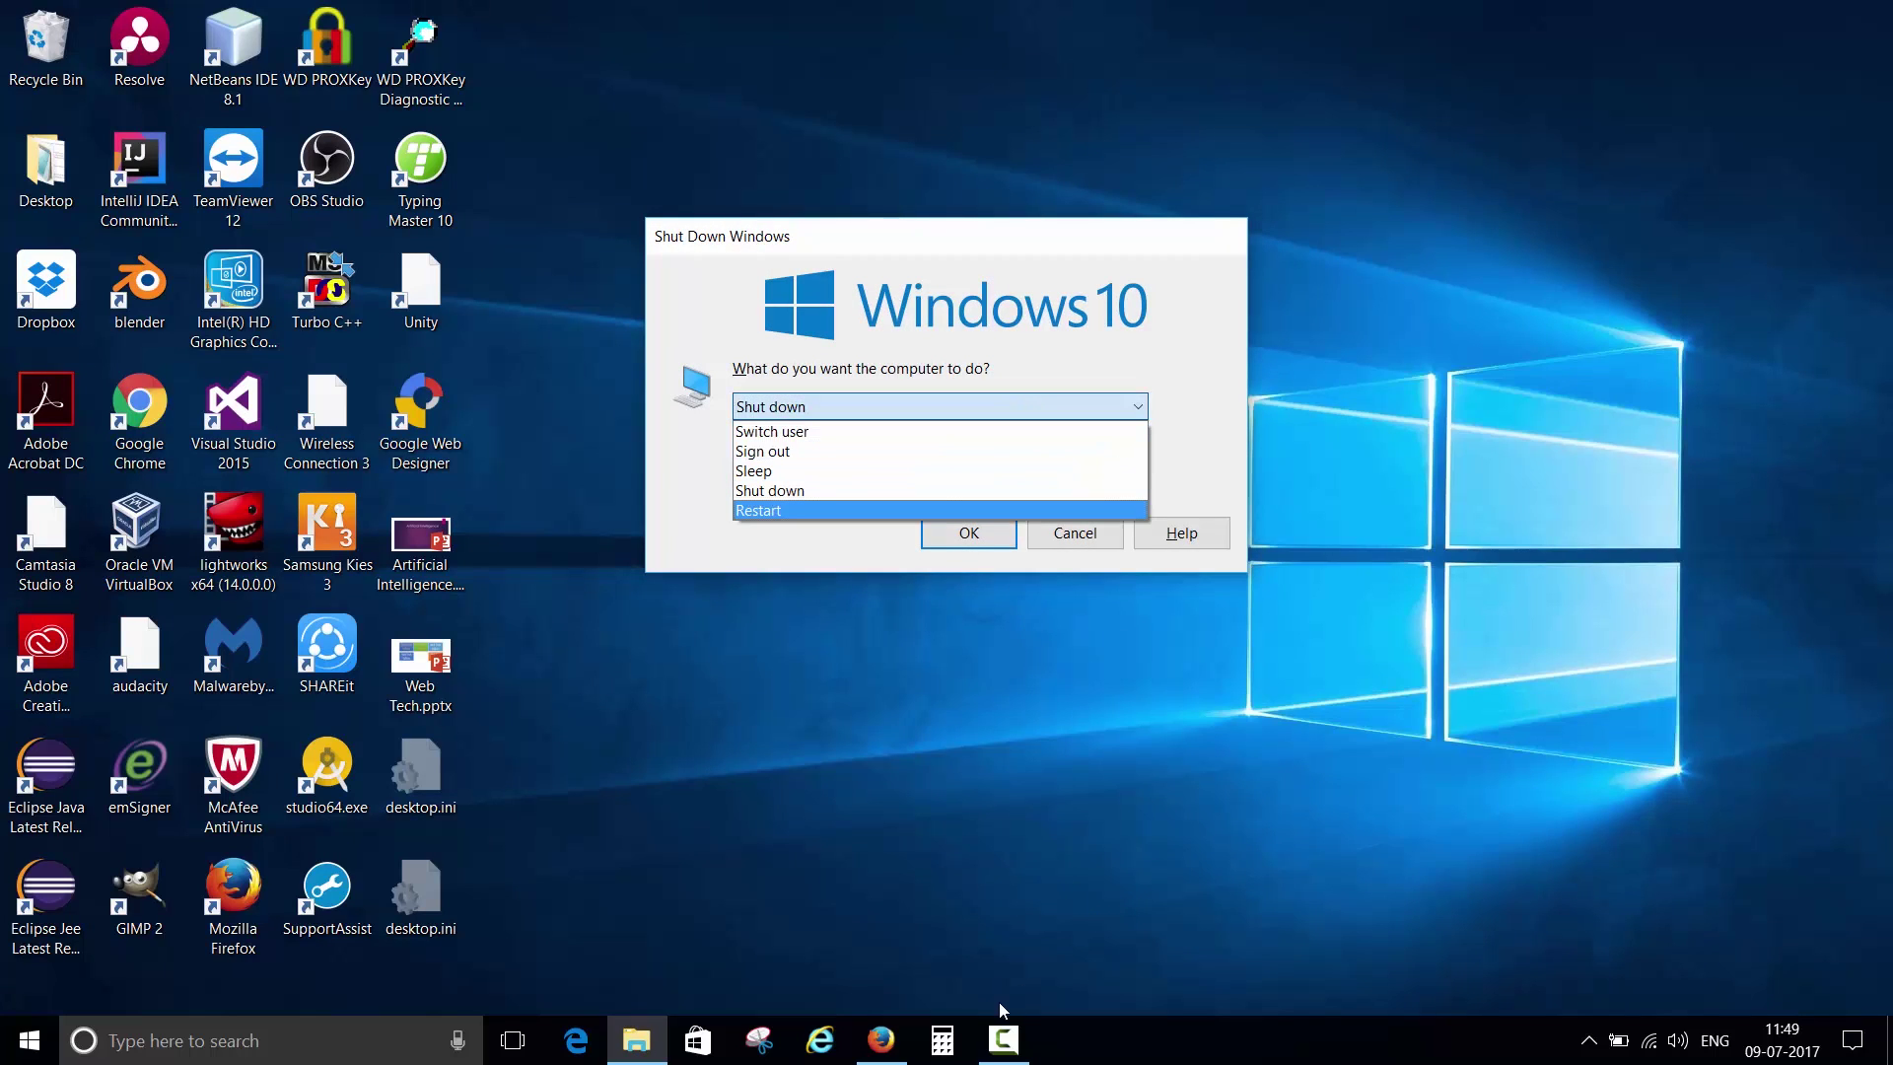
{"action": "left_click", "coordinate": [779, 465]}
{"action": "left_click", "coordinate": [1079, 533]}
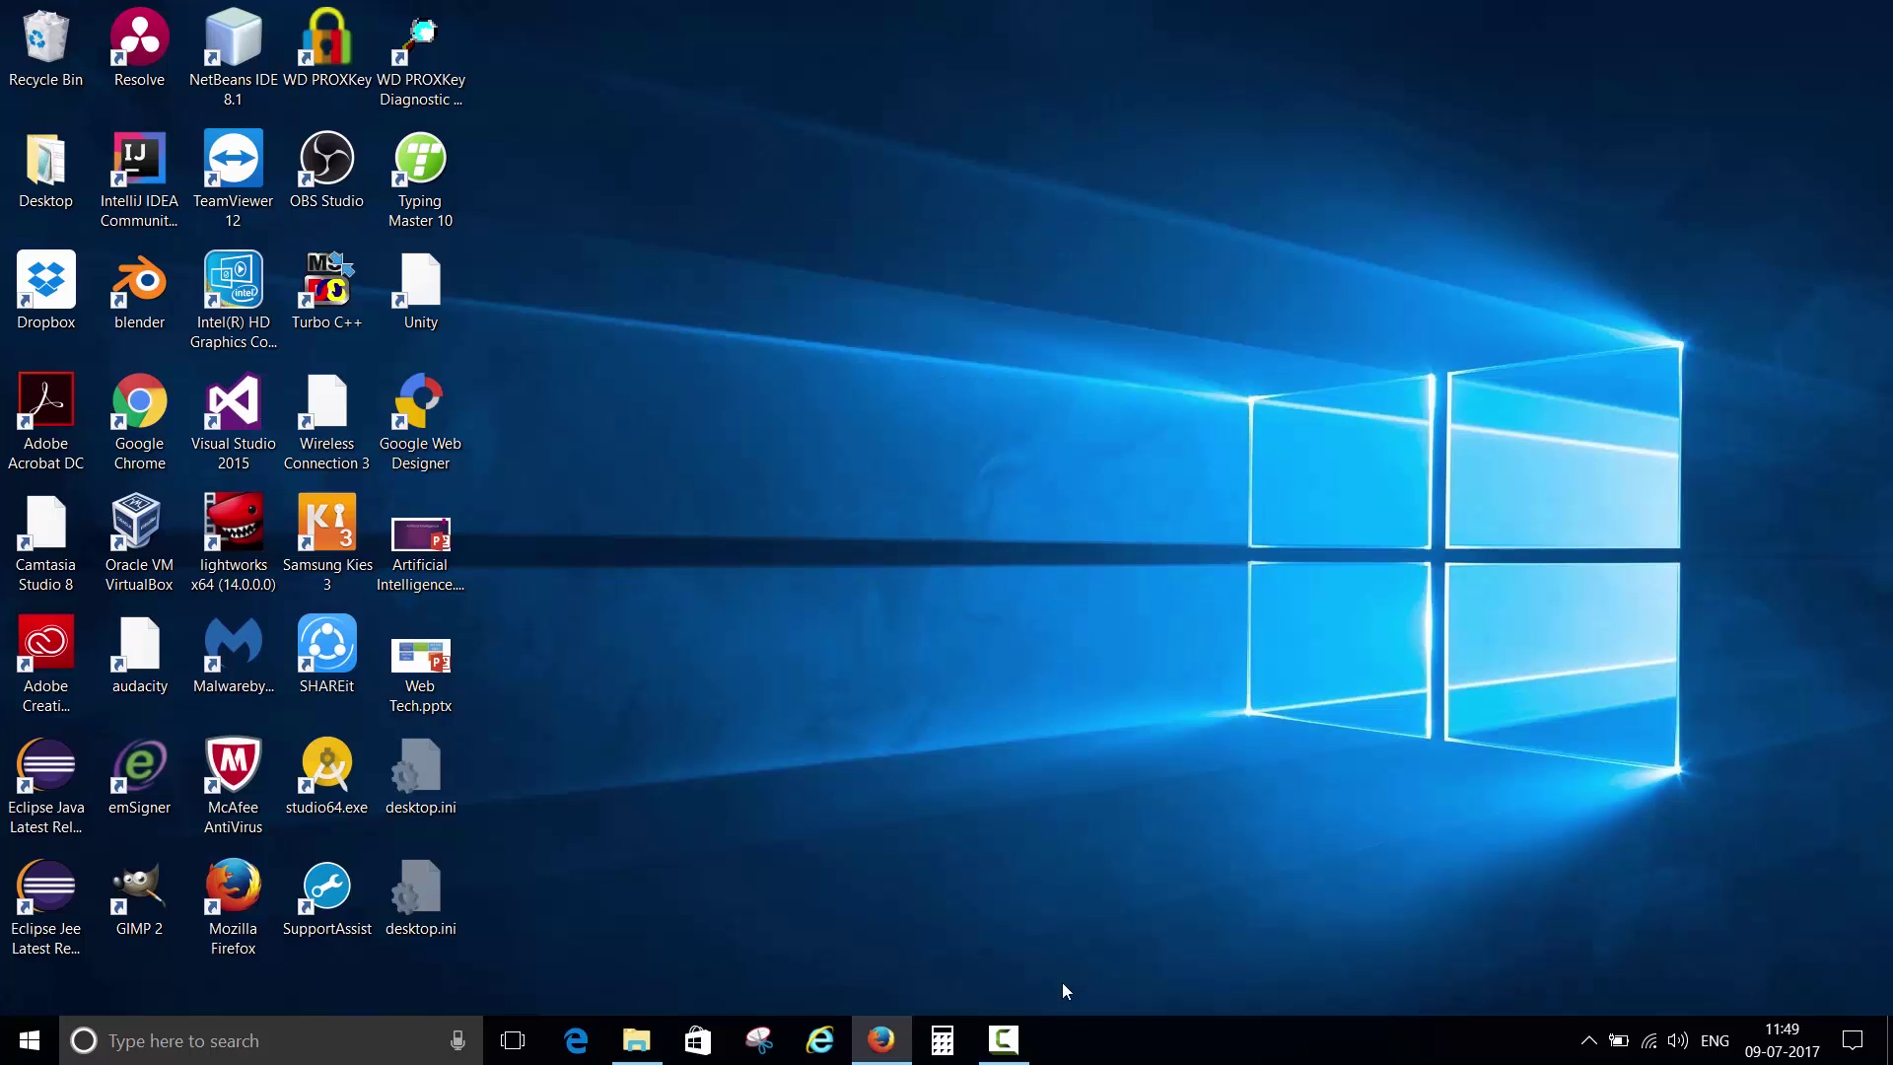
{"action": "right_click", "coordinate": [844, 250]}
{"action": "left_click", "coordinate": [898, 359]}
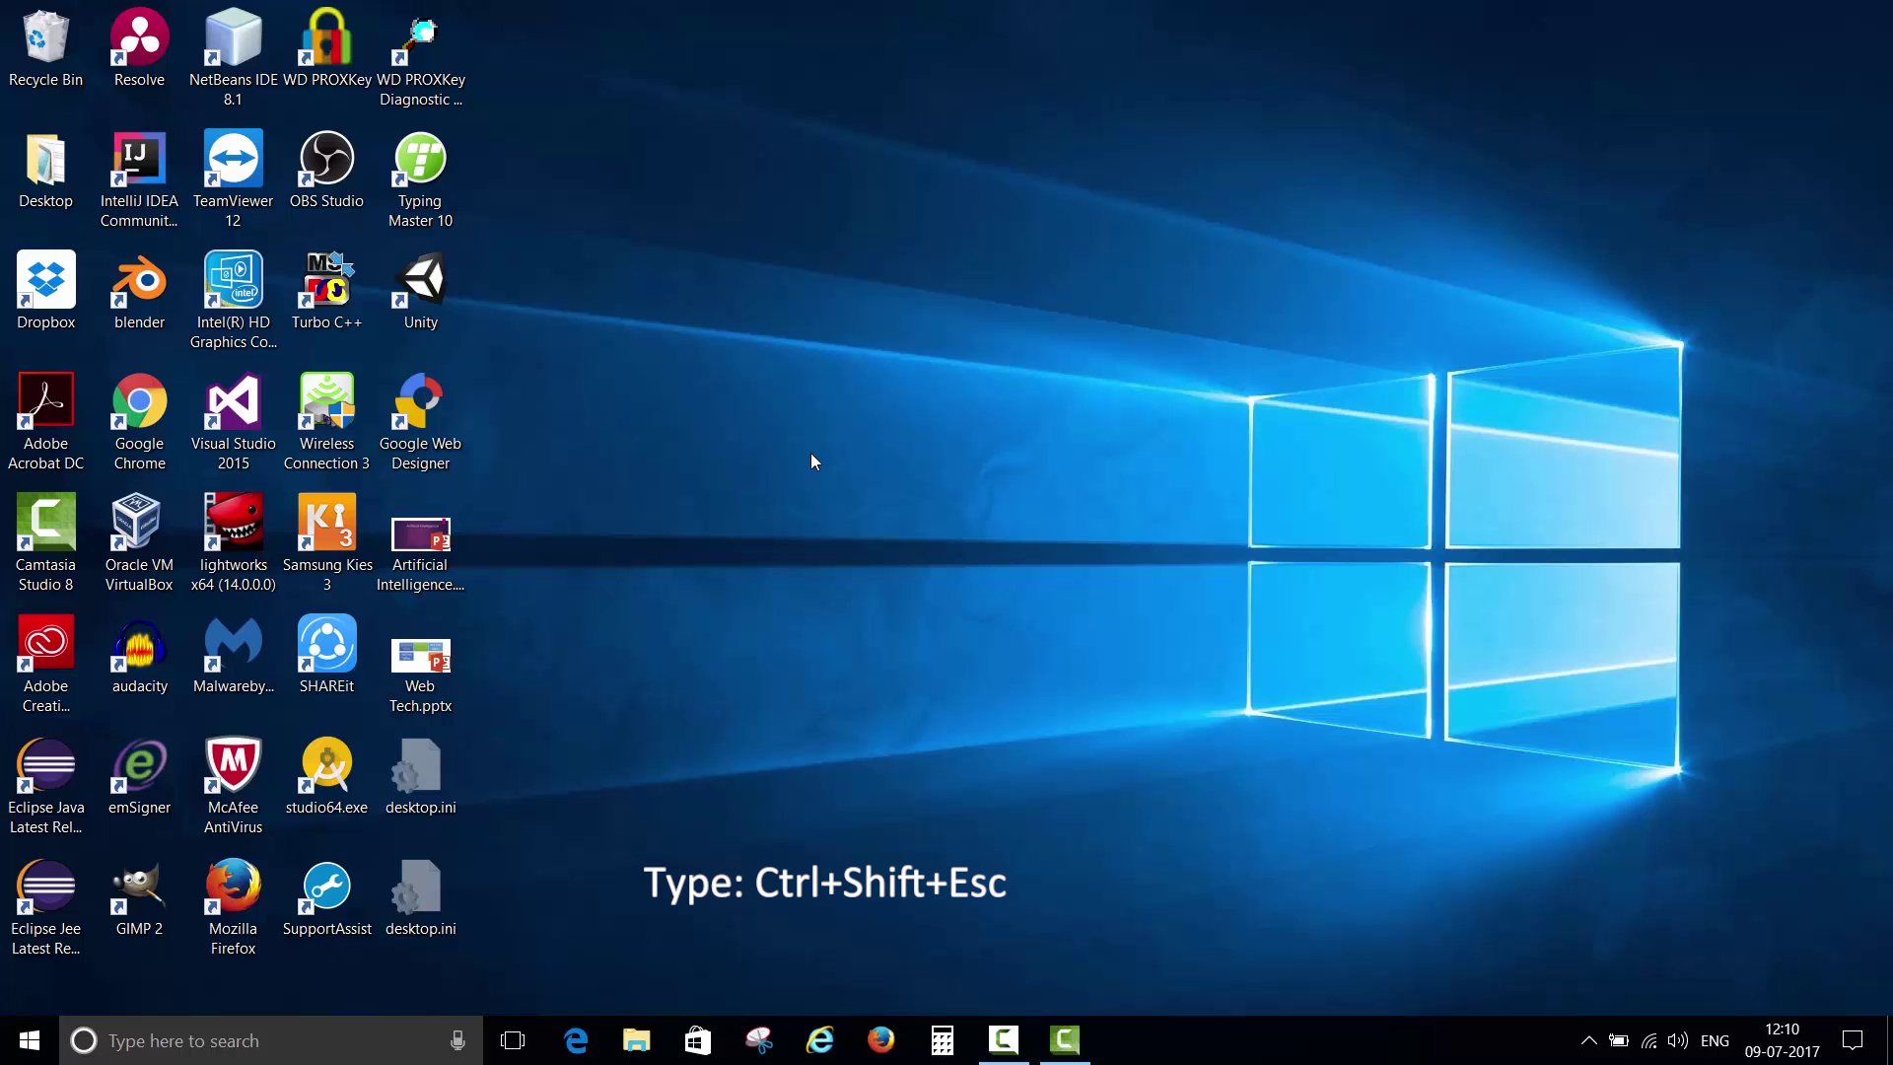
Open Task Manager and select the Windows Explorer process.
{"action": "key", "text": "ctrl+shift+Escape"}
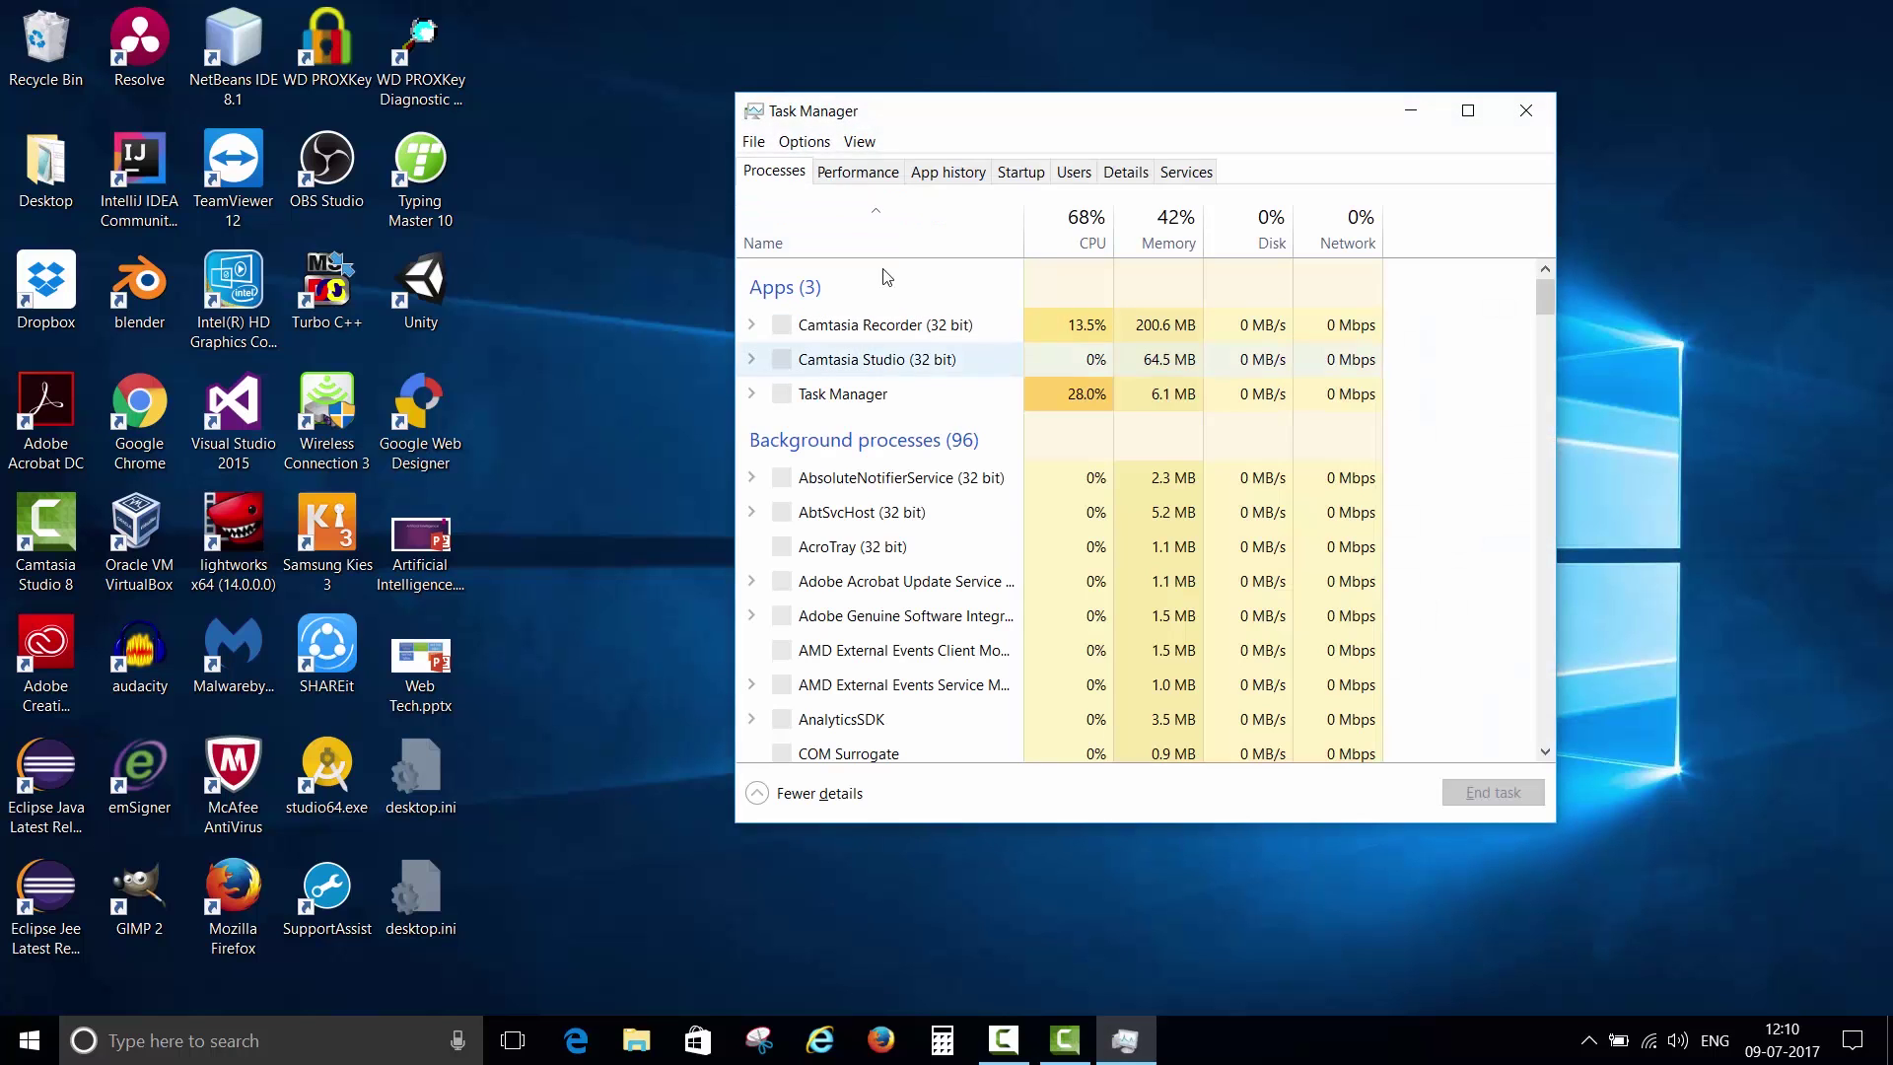
{"action": "left_click_drag", "start_coordinate": [1546, 304], "coordinate": [1545, 739]}
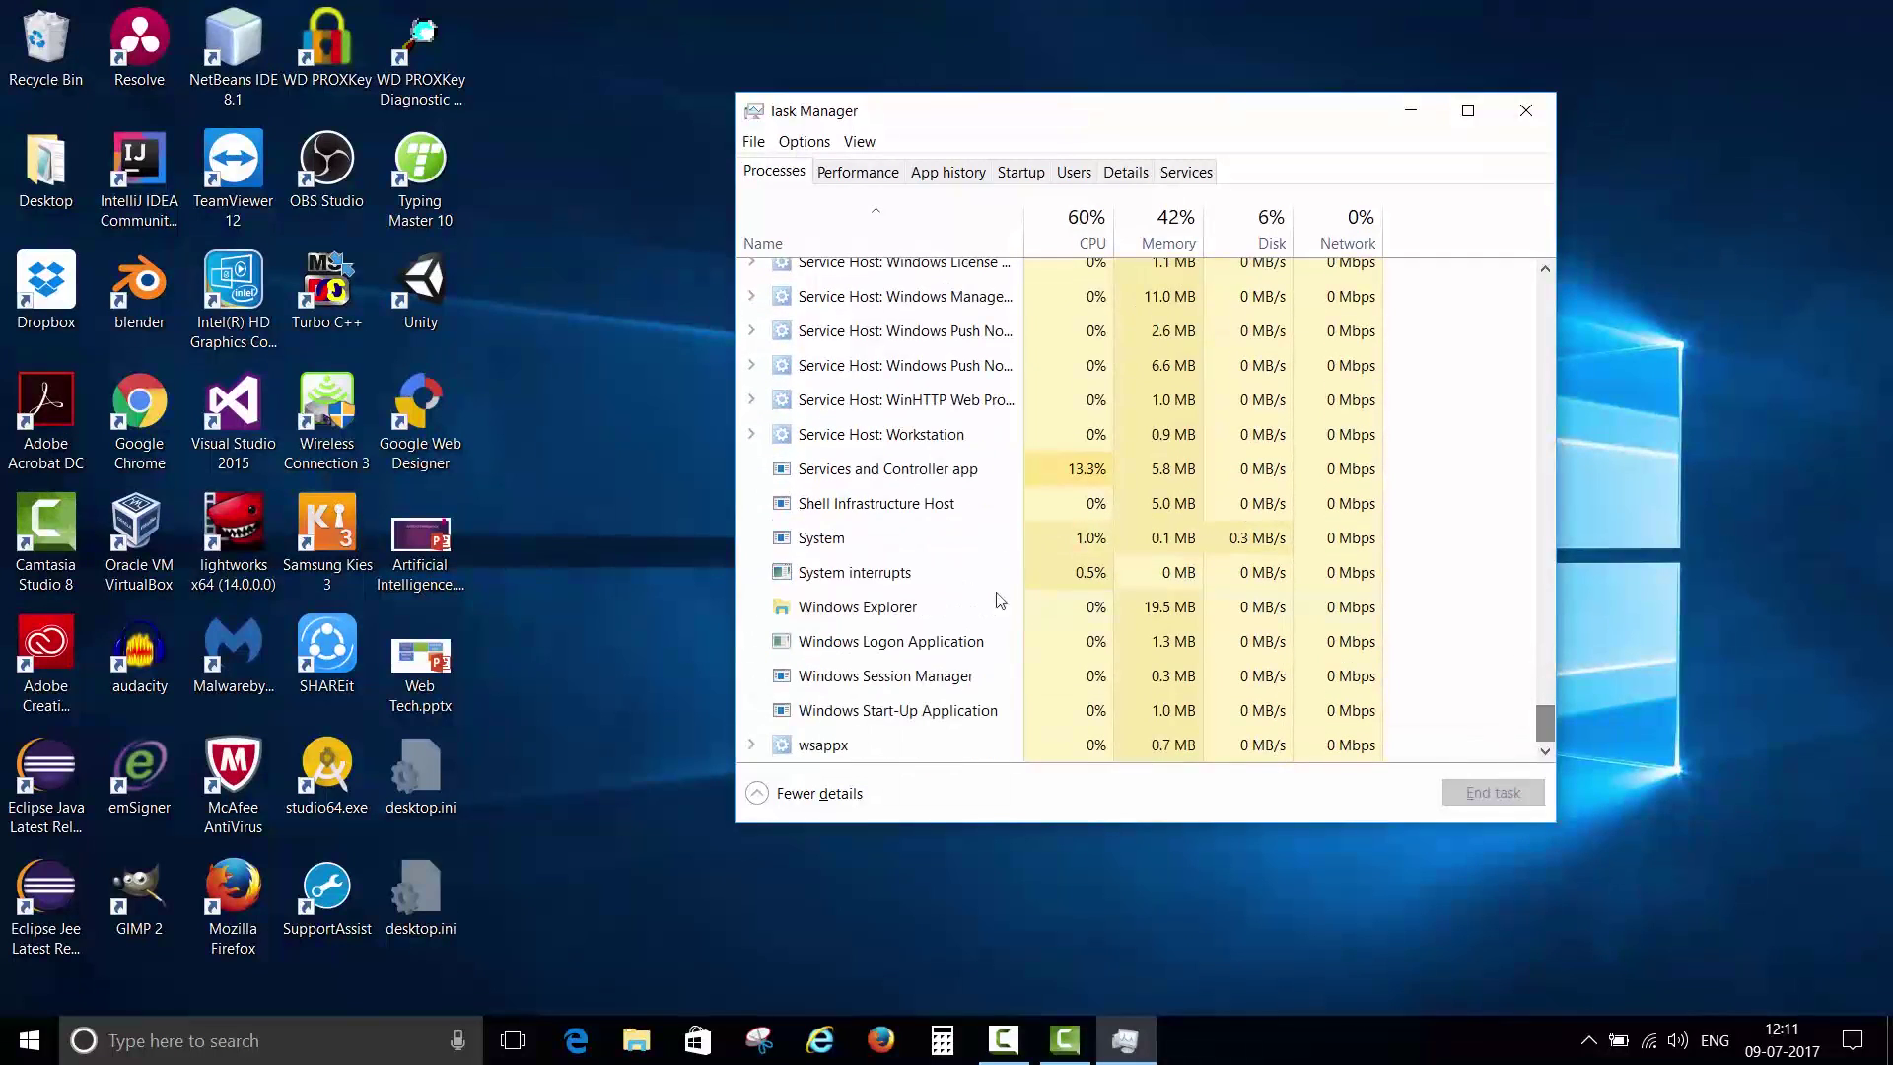
{"action": "left_click", "coordinate": [872, 623]}
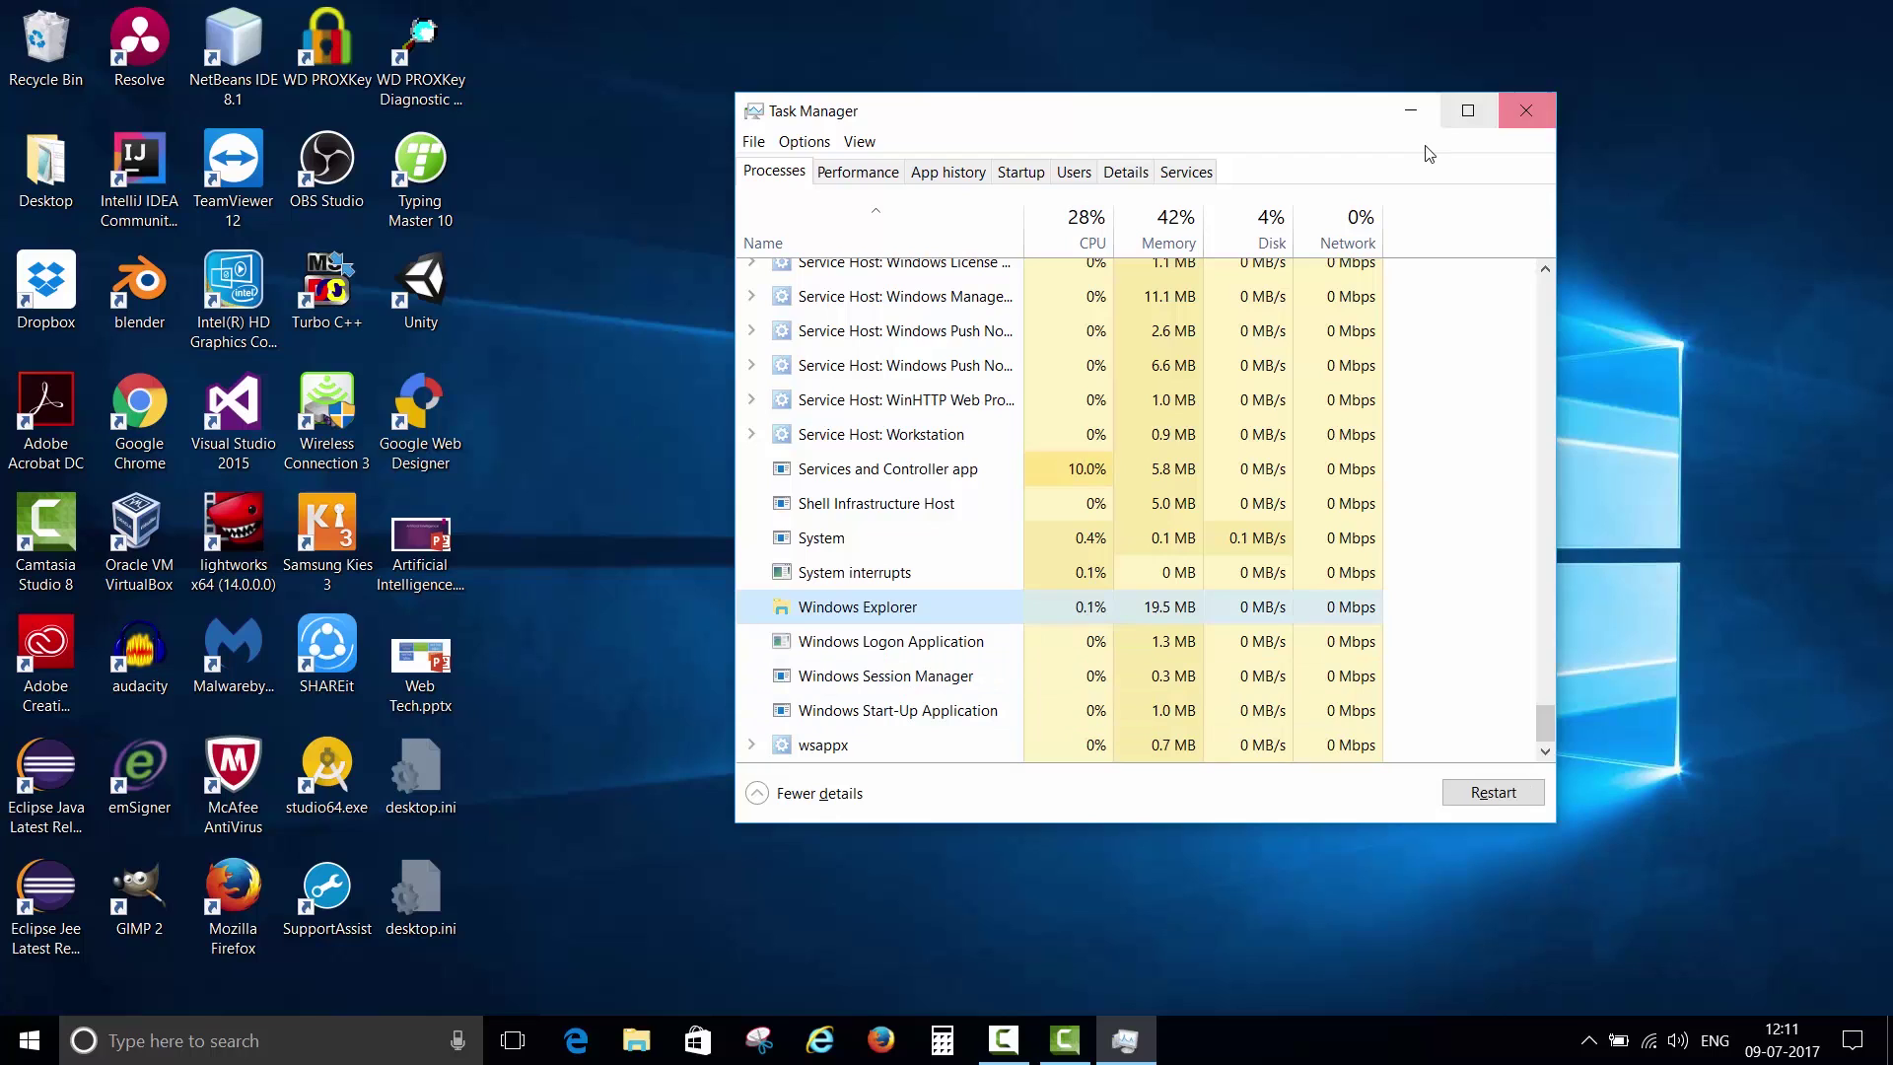
{"action": "left_click", "coordinate": [755, 143]}
Run %localappdata% as a new Task Manager task and bring the Local folder forward.
{"action": "left_click", "coordinate": [770, 172]}
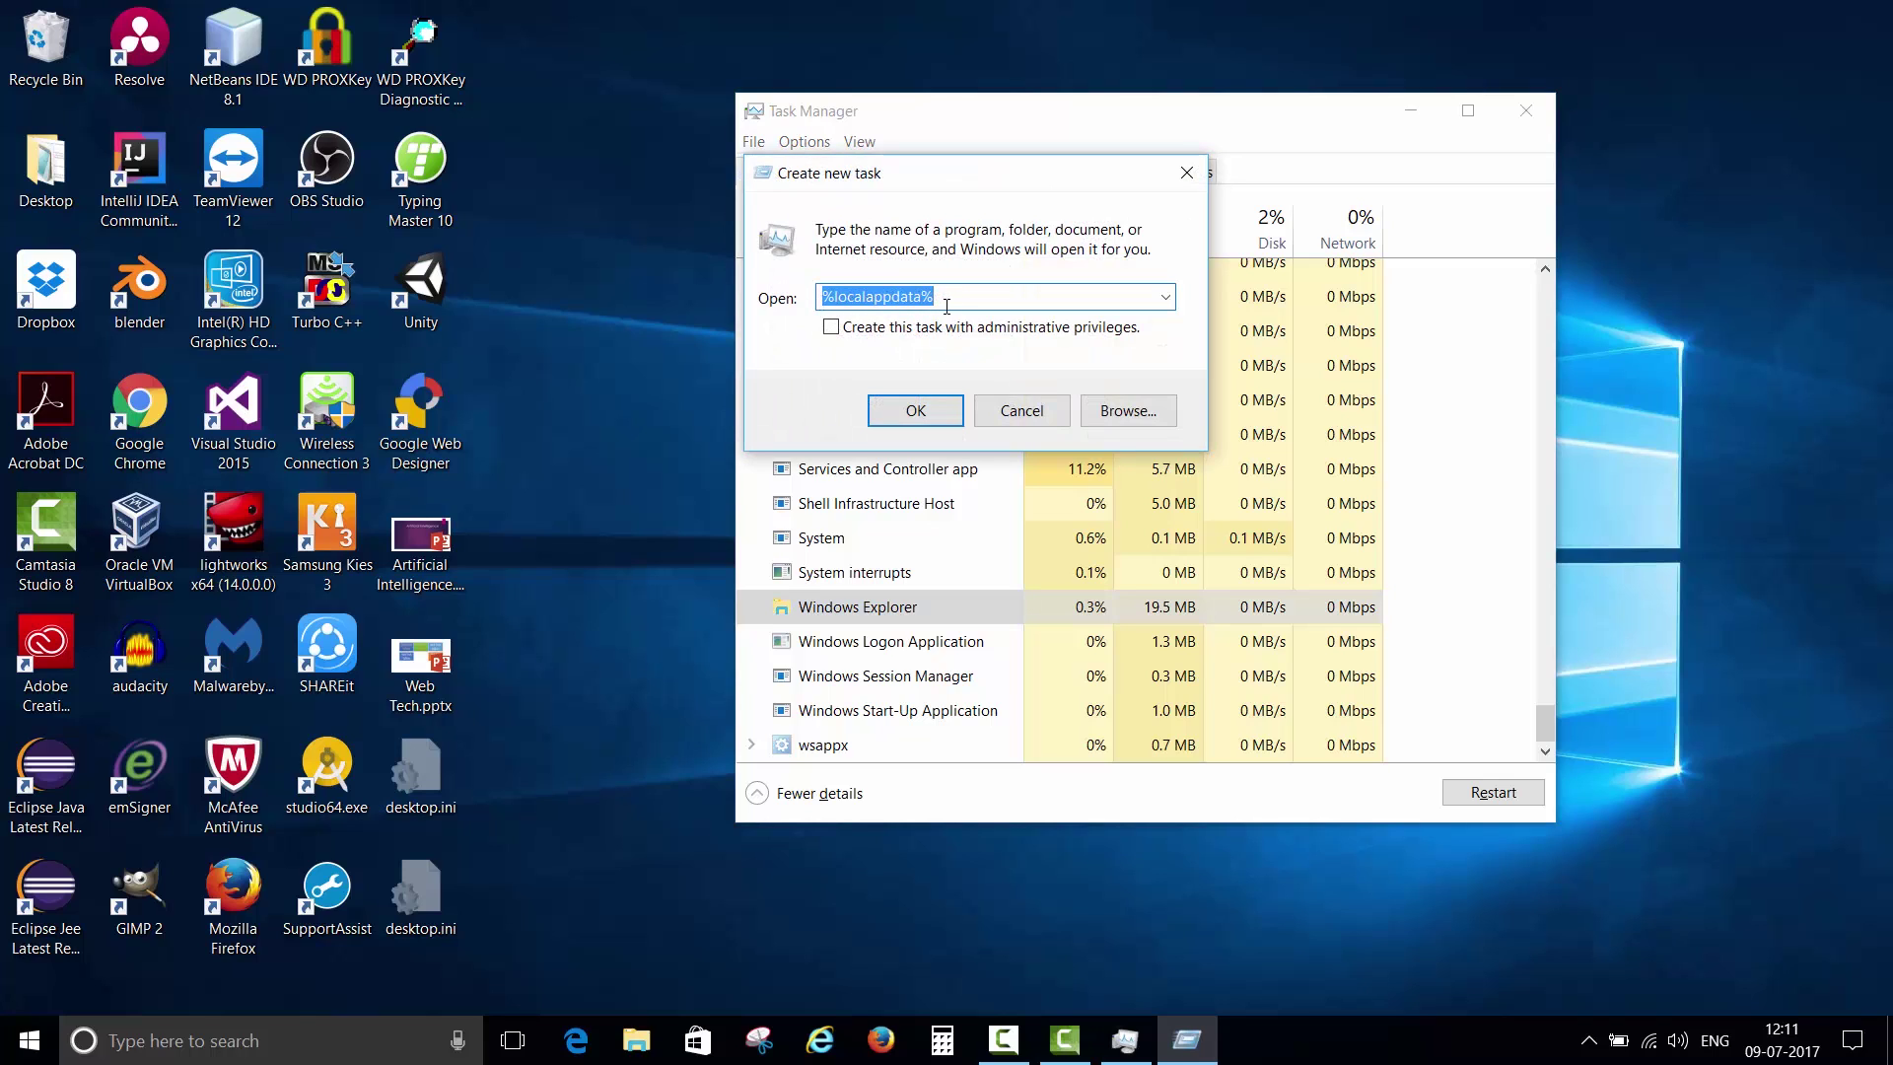
{"action": "left_click", "coordinate": [920, 416]}
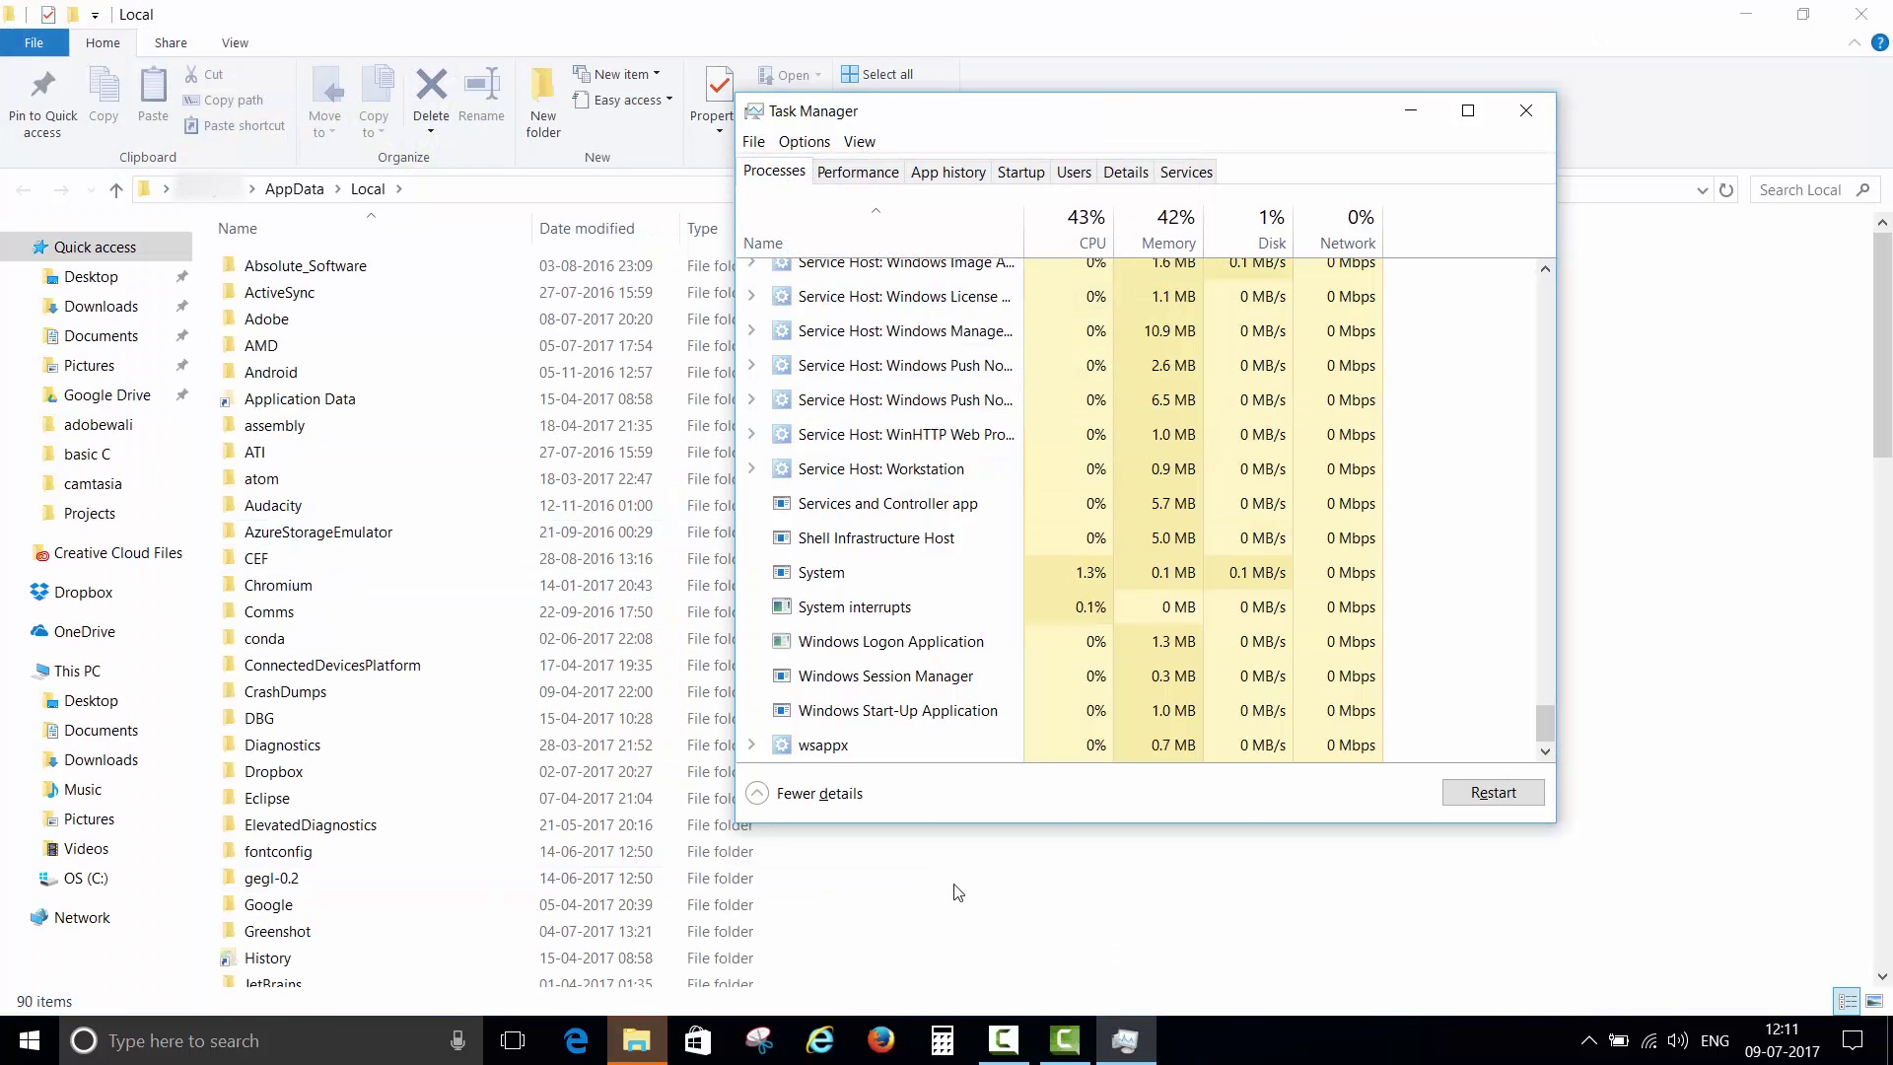
{"action": "left_click", "coordinate": [953, 892]}
{"action": "scroll", "coordinate": [953, 892], "scroll_direction": "down", "scroll_amount": 3}
{"action": "scroll", "coordinate": [954, 891], "scroll_direction": "down", "scroll_amount": 2}
{"action": "scroll", "coordinate": [954, 892], "scroll_direction": "down", "scroll_amount": 9}
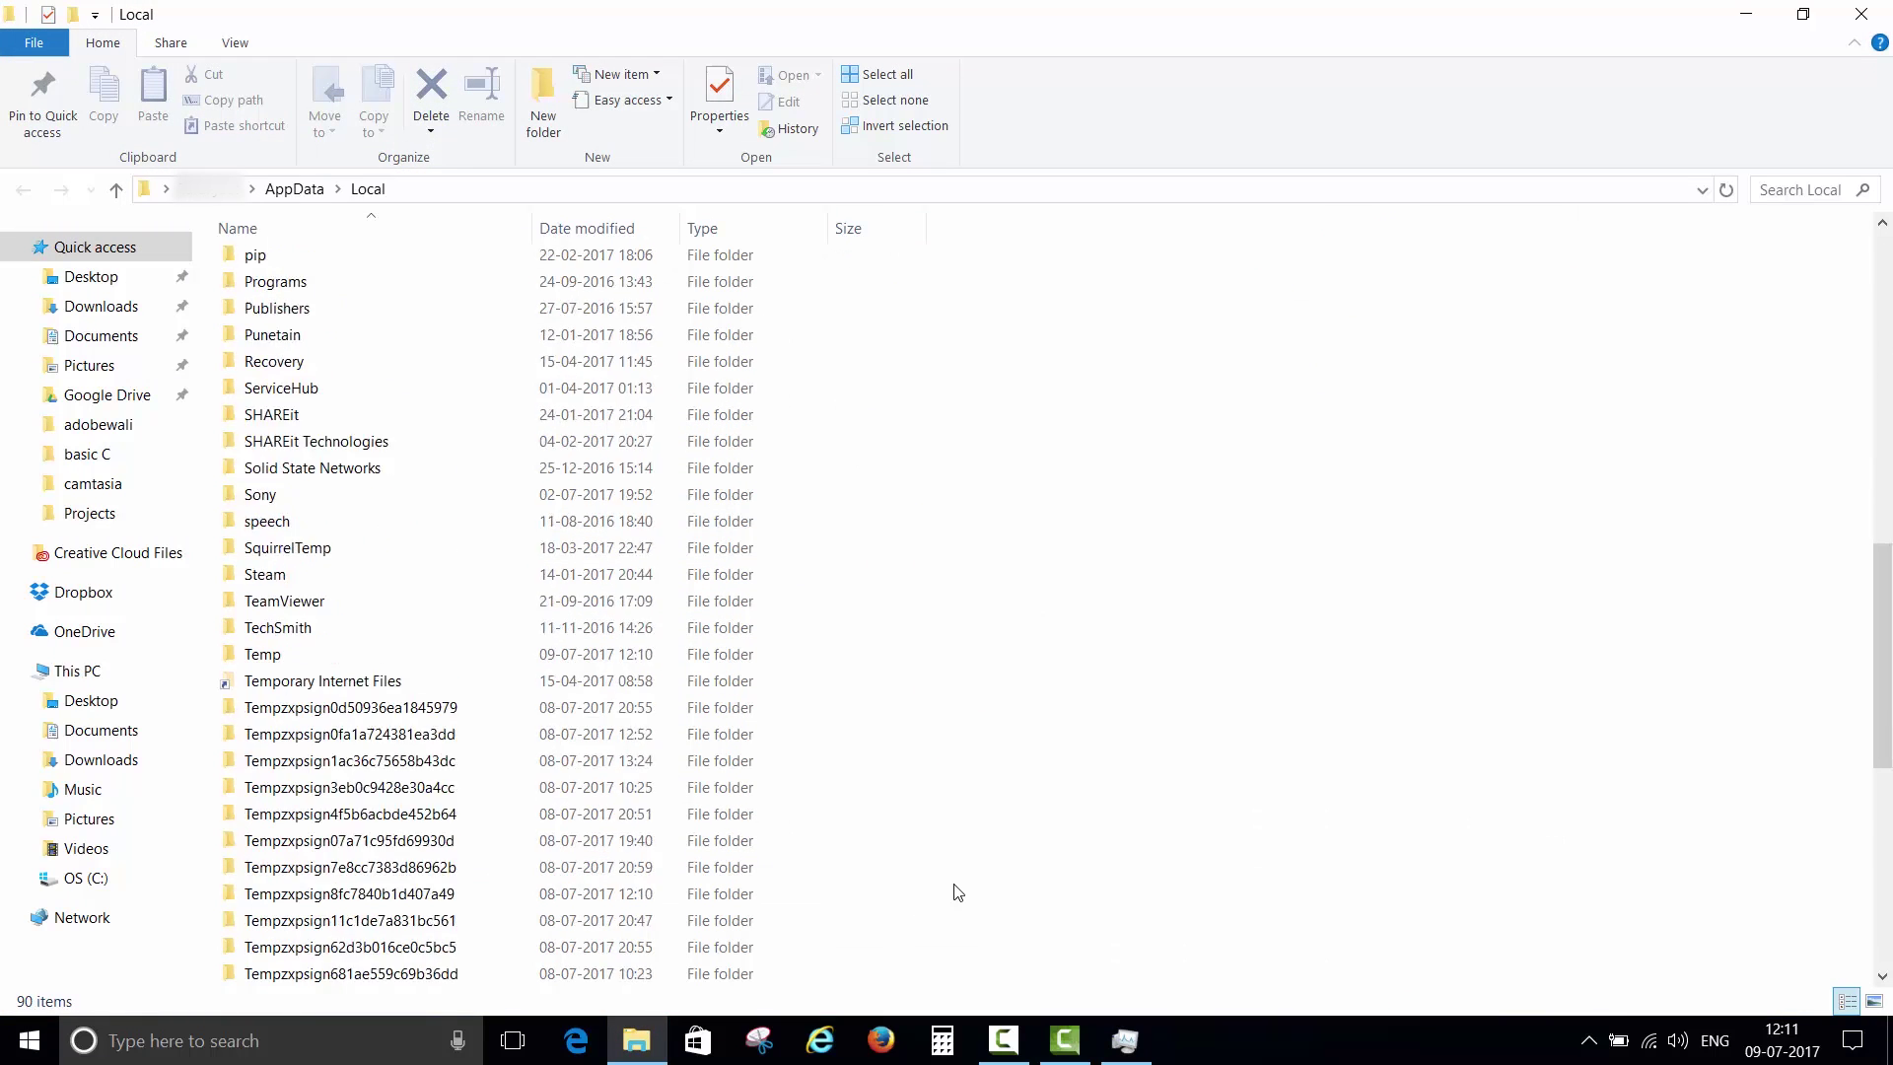
{"action": "scroll", "coordinate": [954, 892], "scroll_direction": "down", "scroll_amount": 8}
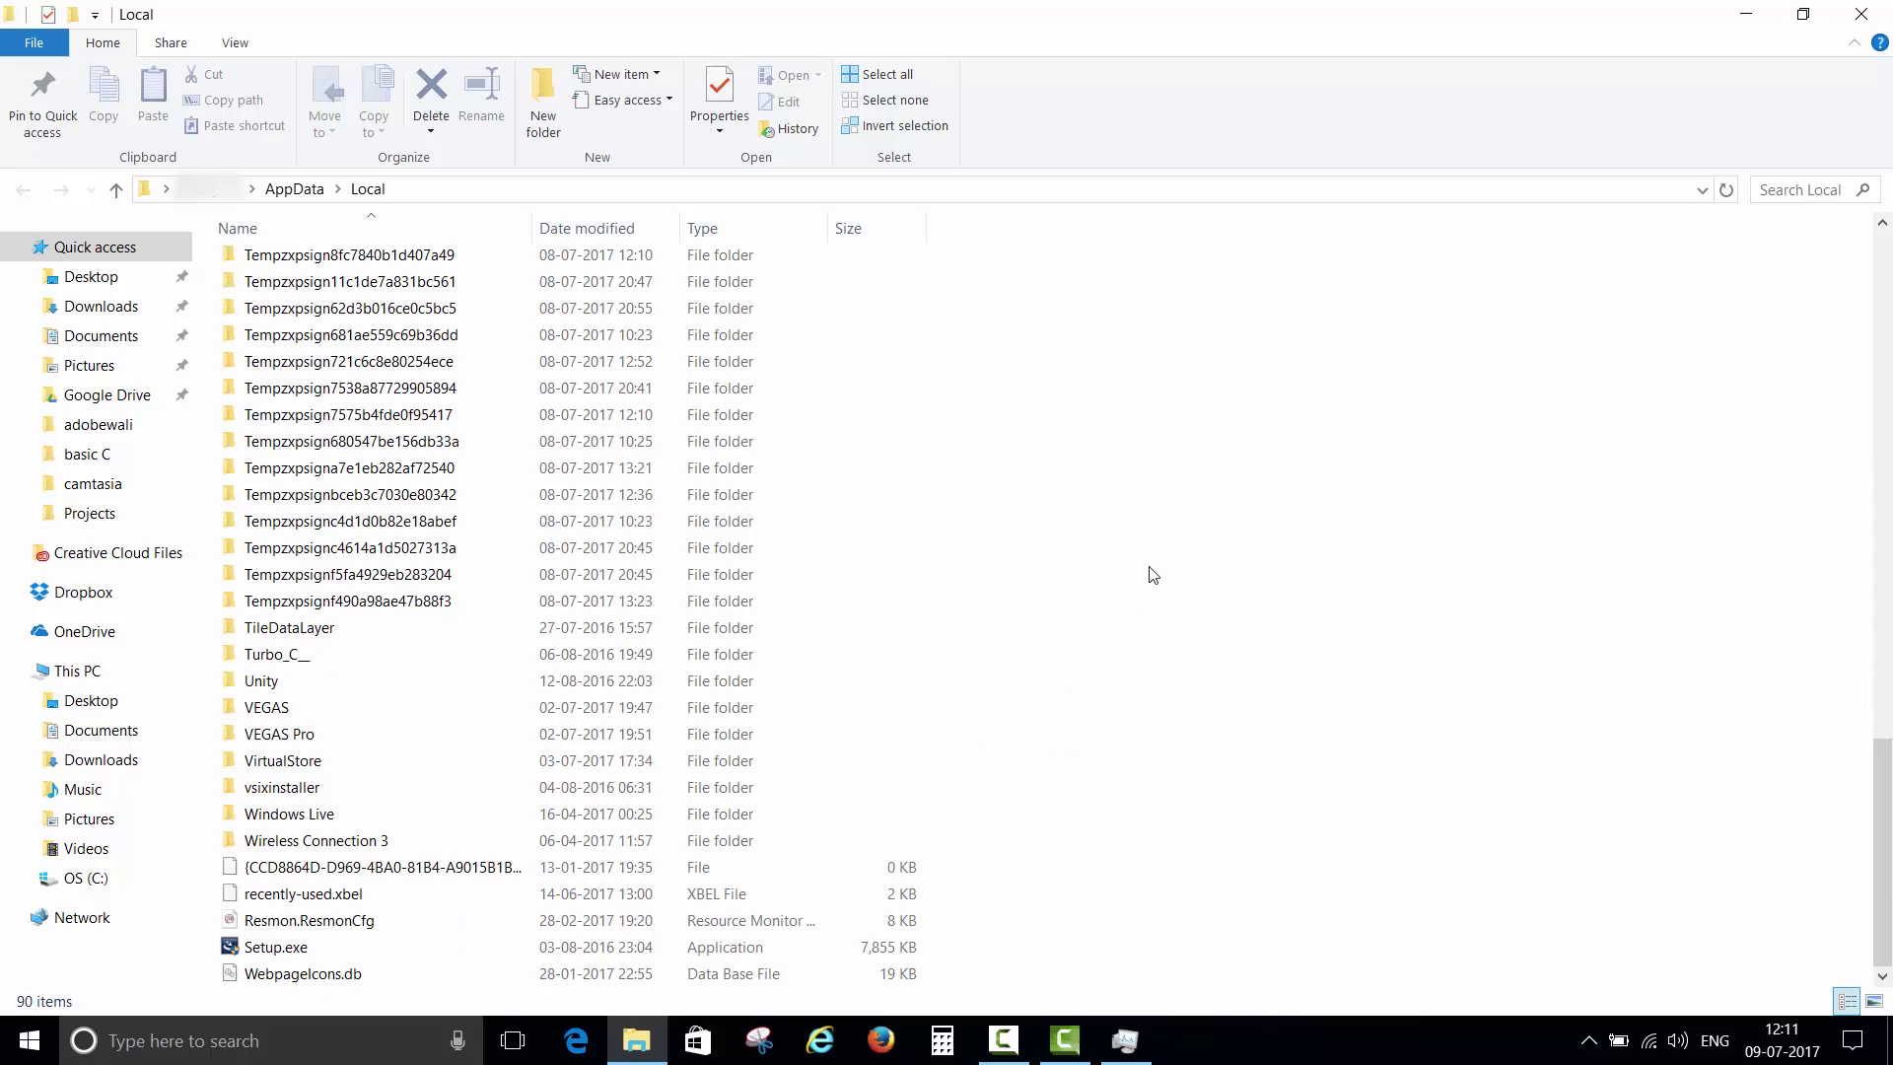
Close the Local folder window and restart Windows Explorer from Task Manager.
{"action": "left_click", "coordinate": [1861, 13]}
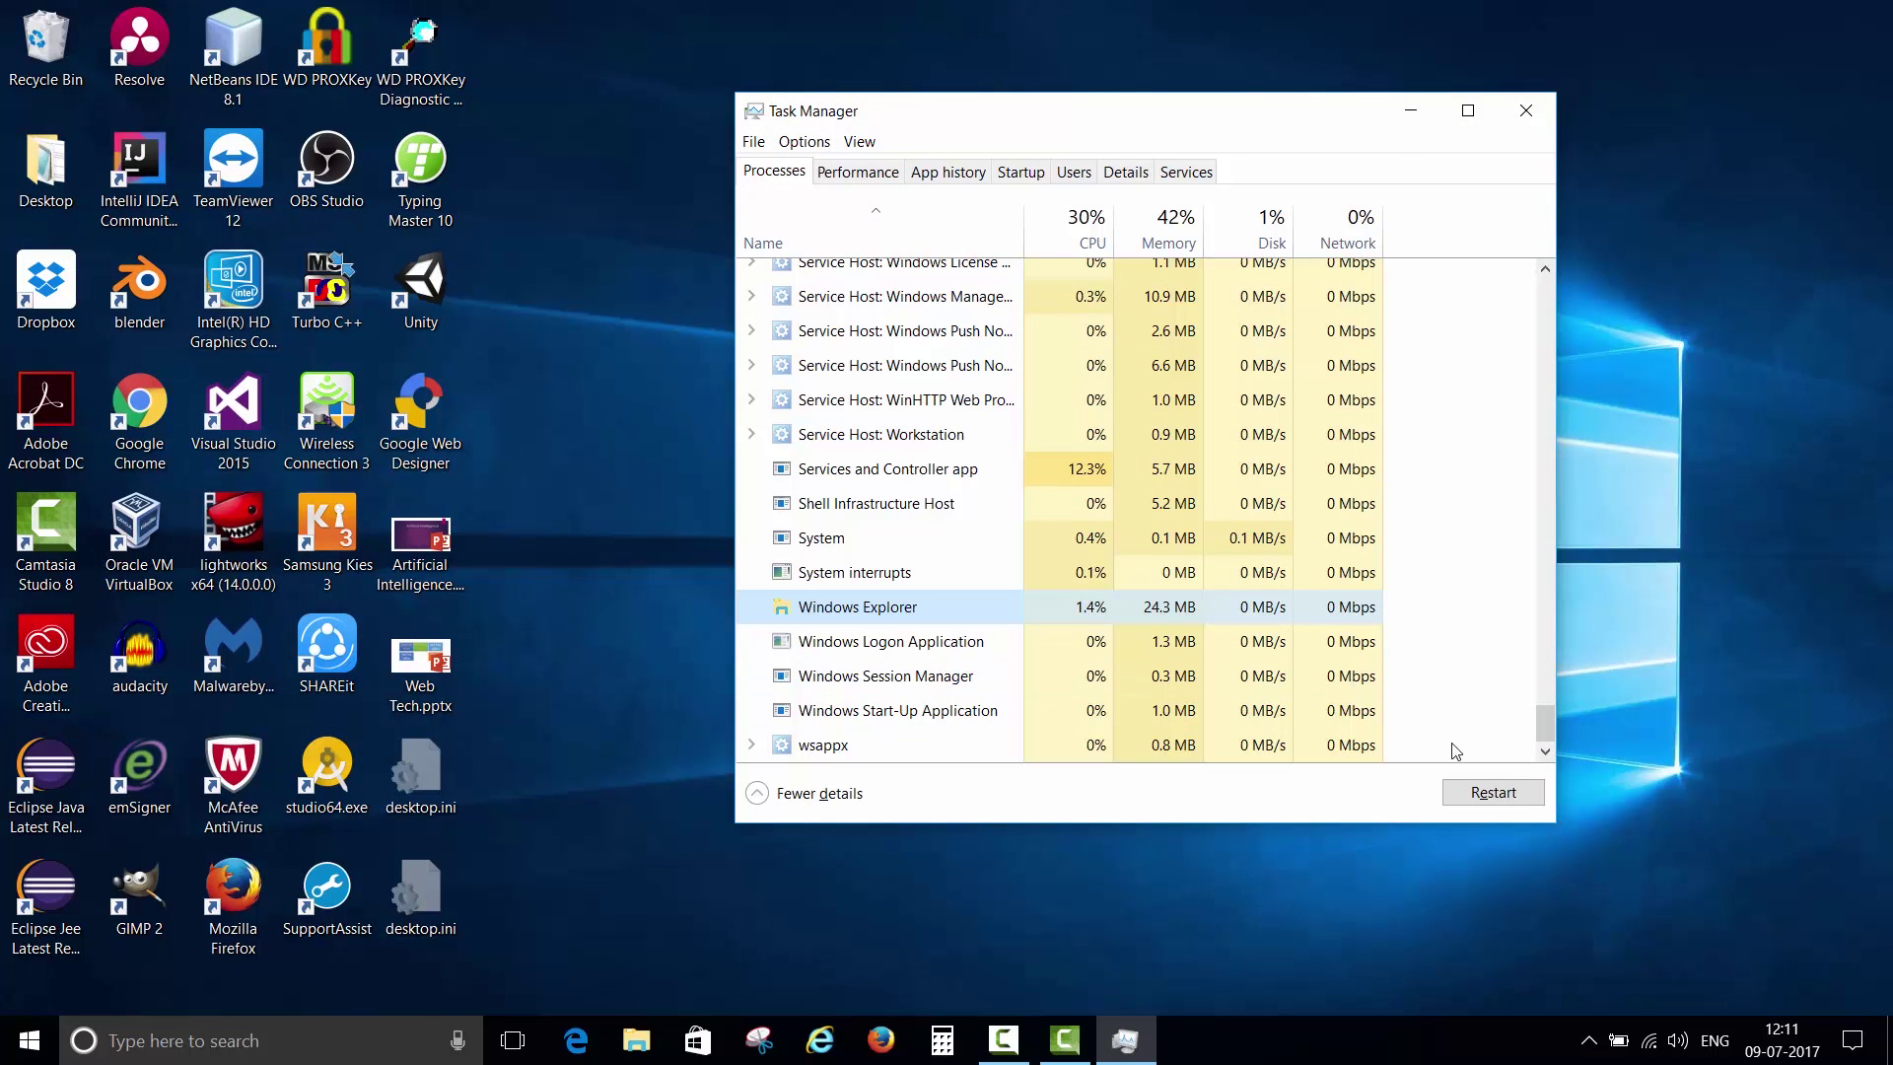
{"action": "left_click", "coordinate": [1468, 793]}
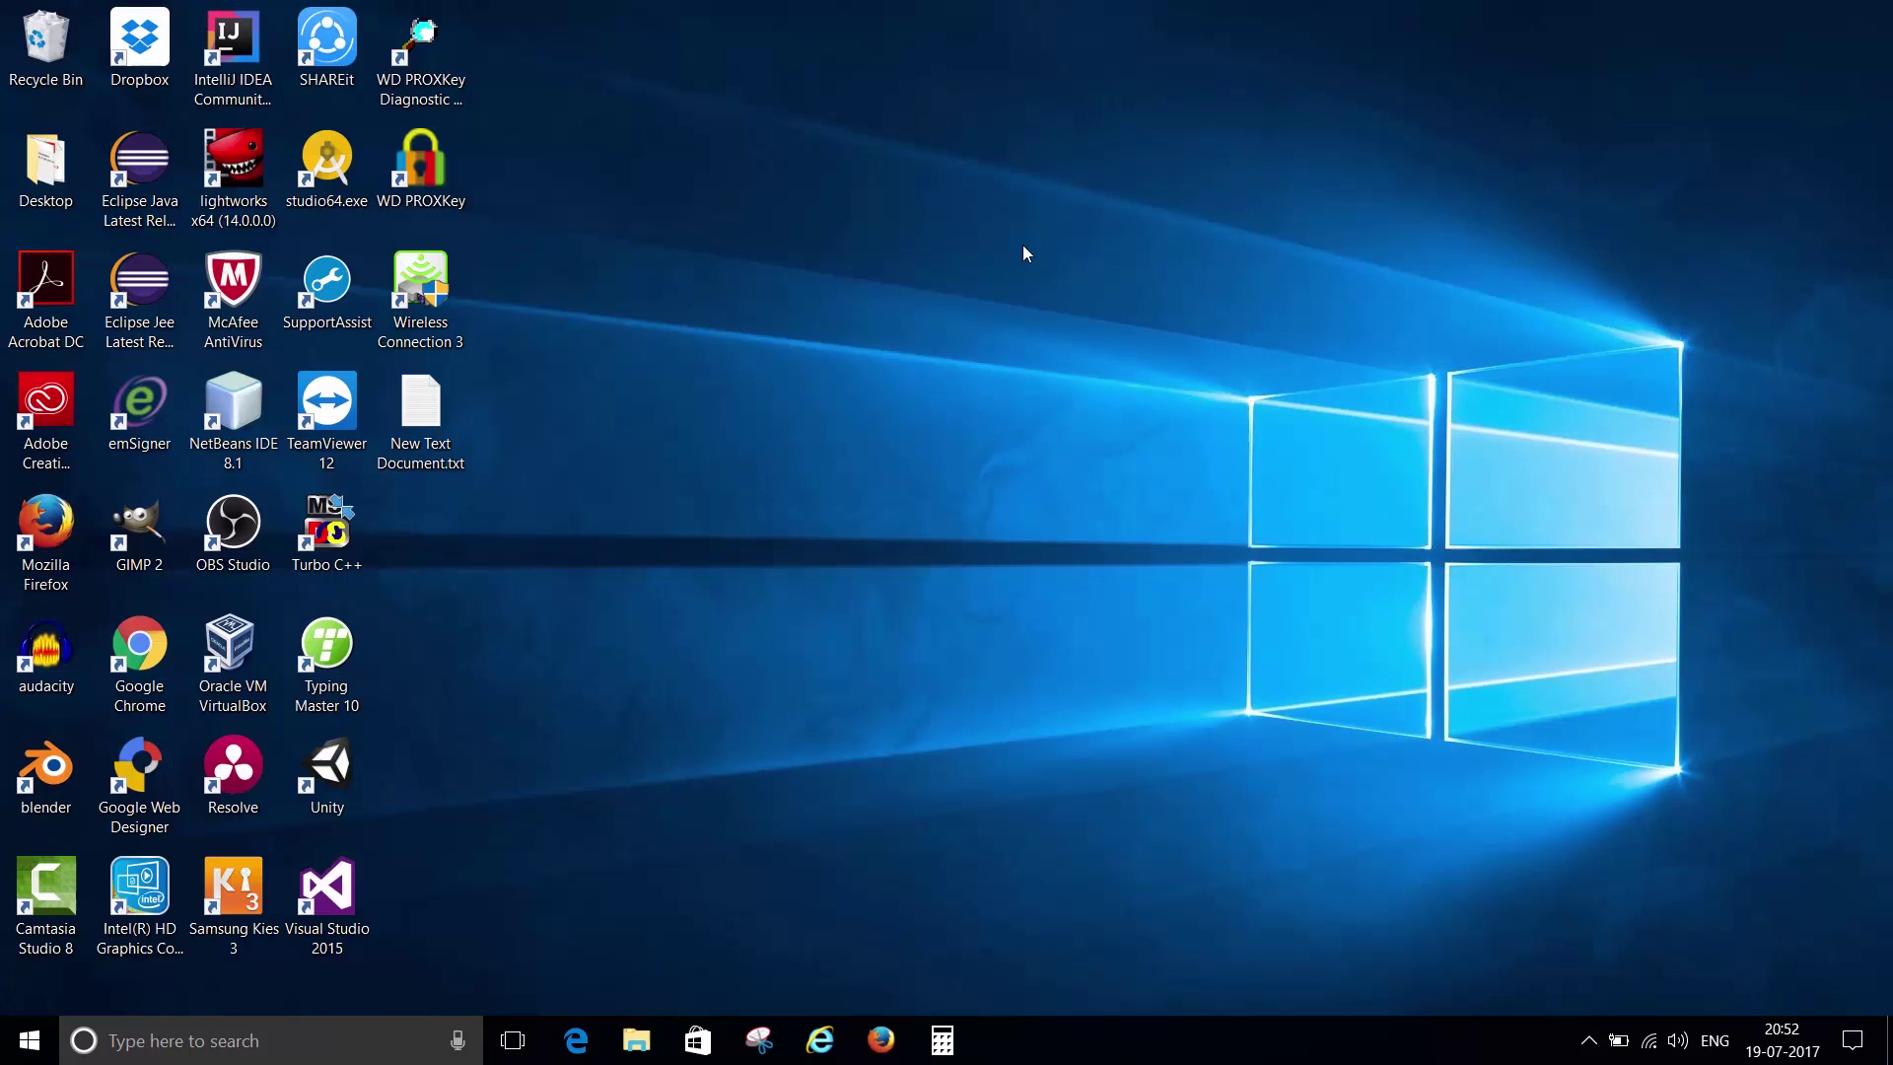
Refresh the desktop and run ie4uinit.exe -show from the Run box.
{"action": "right_click", "coordinate": [1023, 243]}
{"action": "left_click", "coordinate": [1074, 357]}
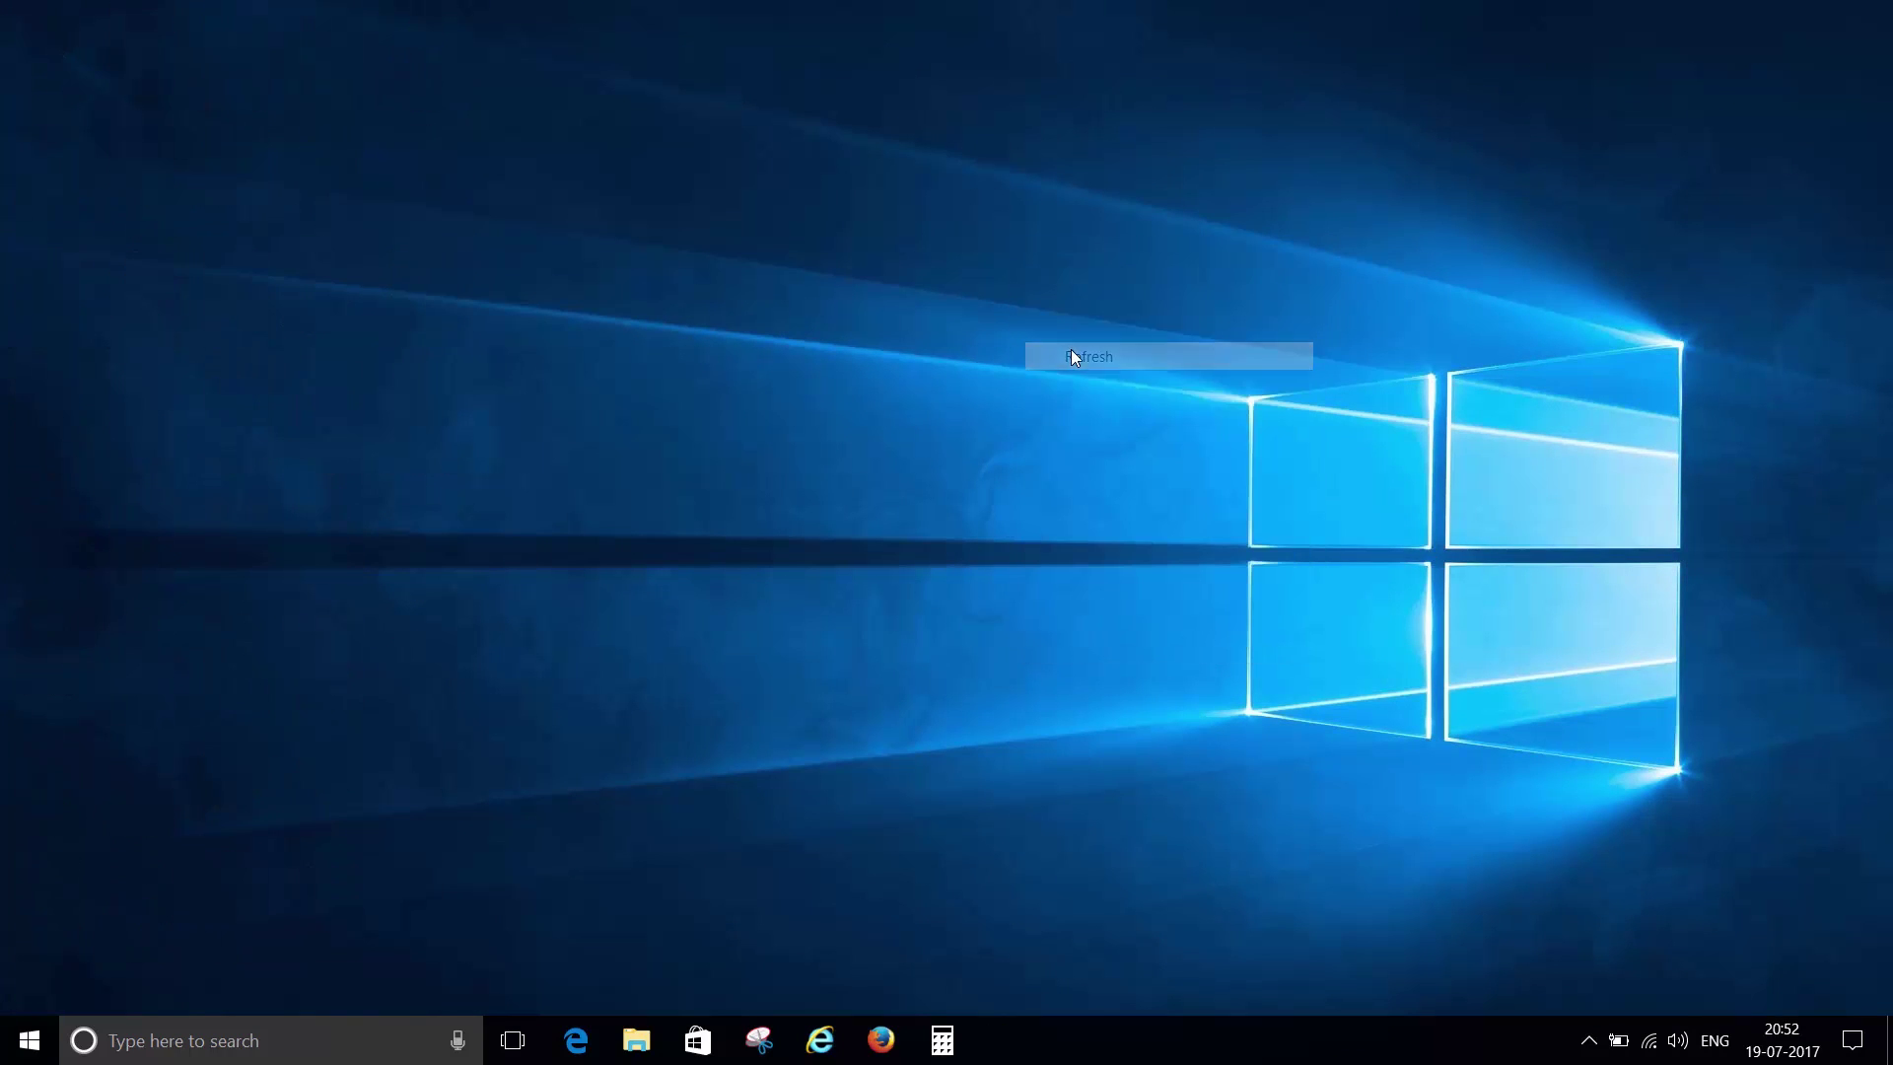
{"action": "right_click", "coordinate": [27, 1043]}
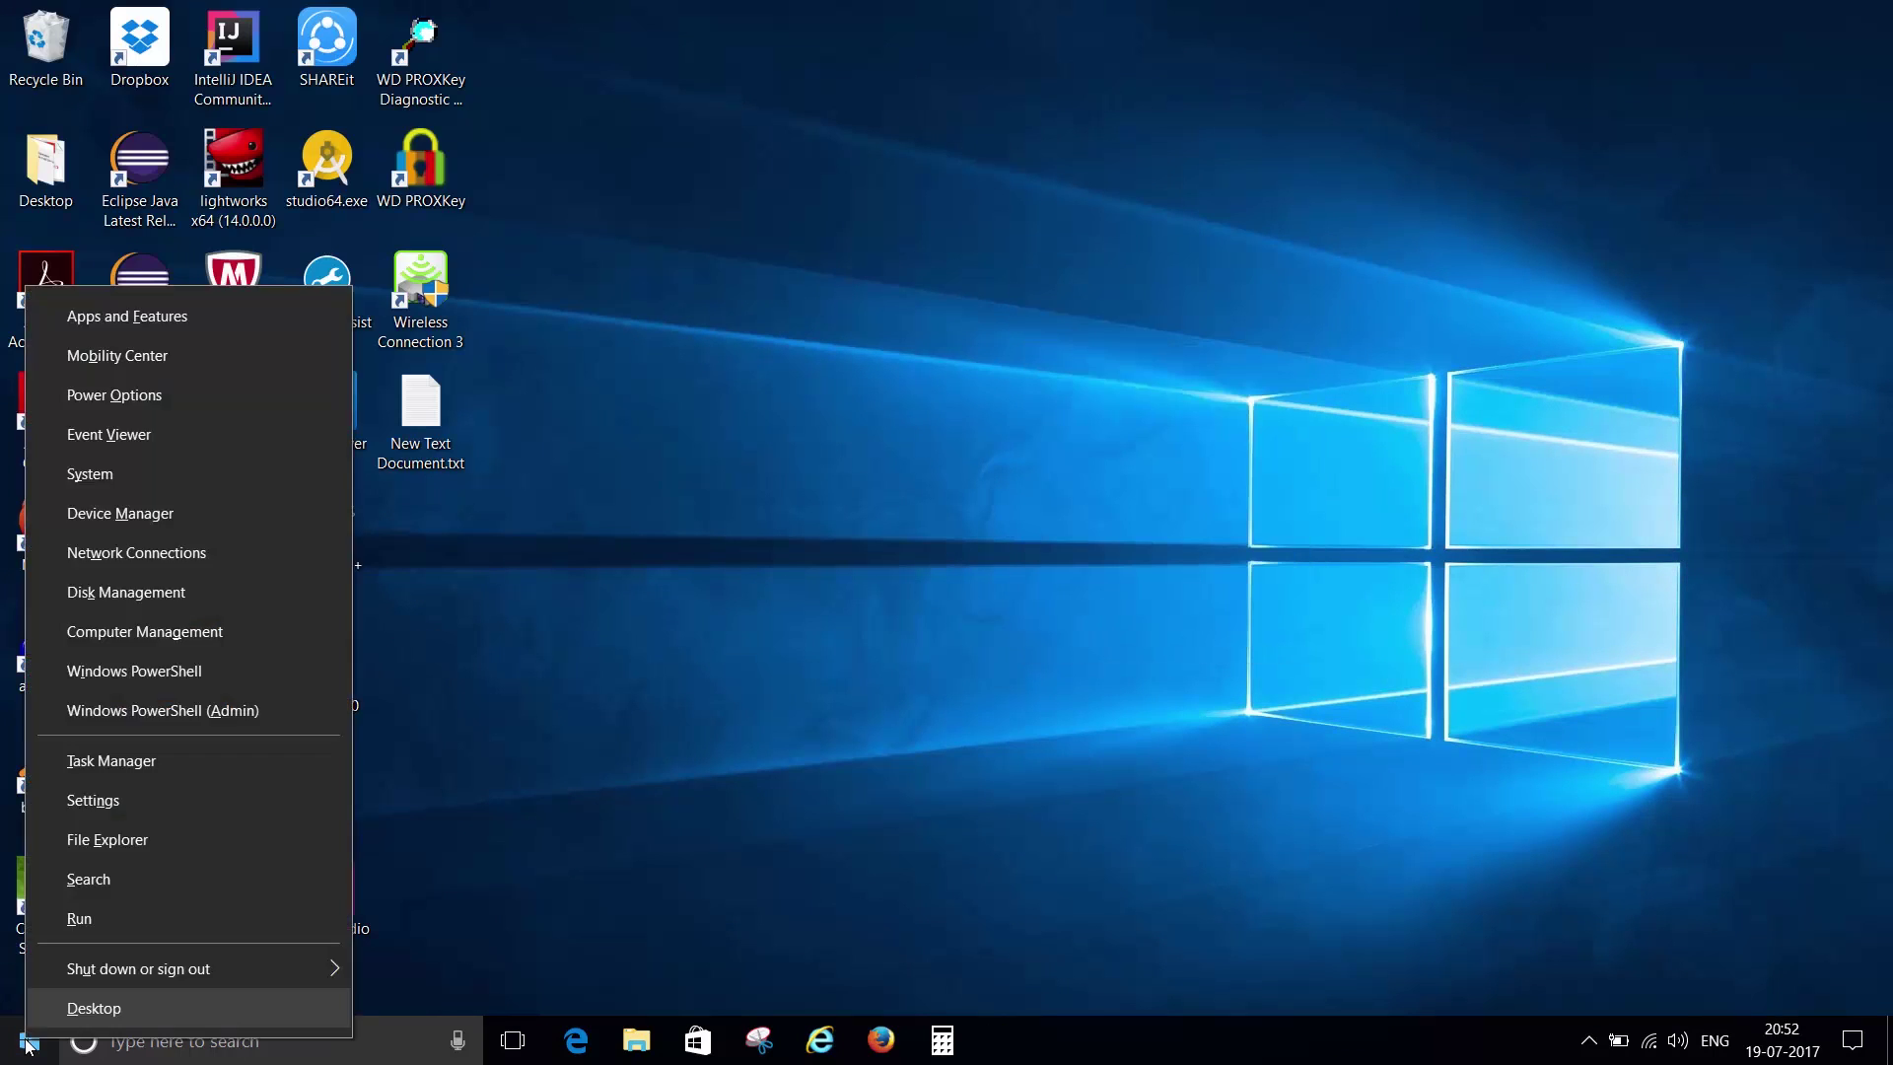
{"action": "left_click", "coordinate": [82, 920]}
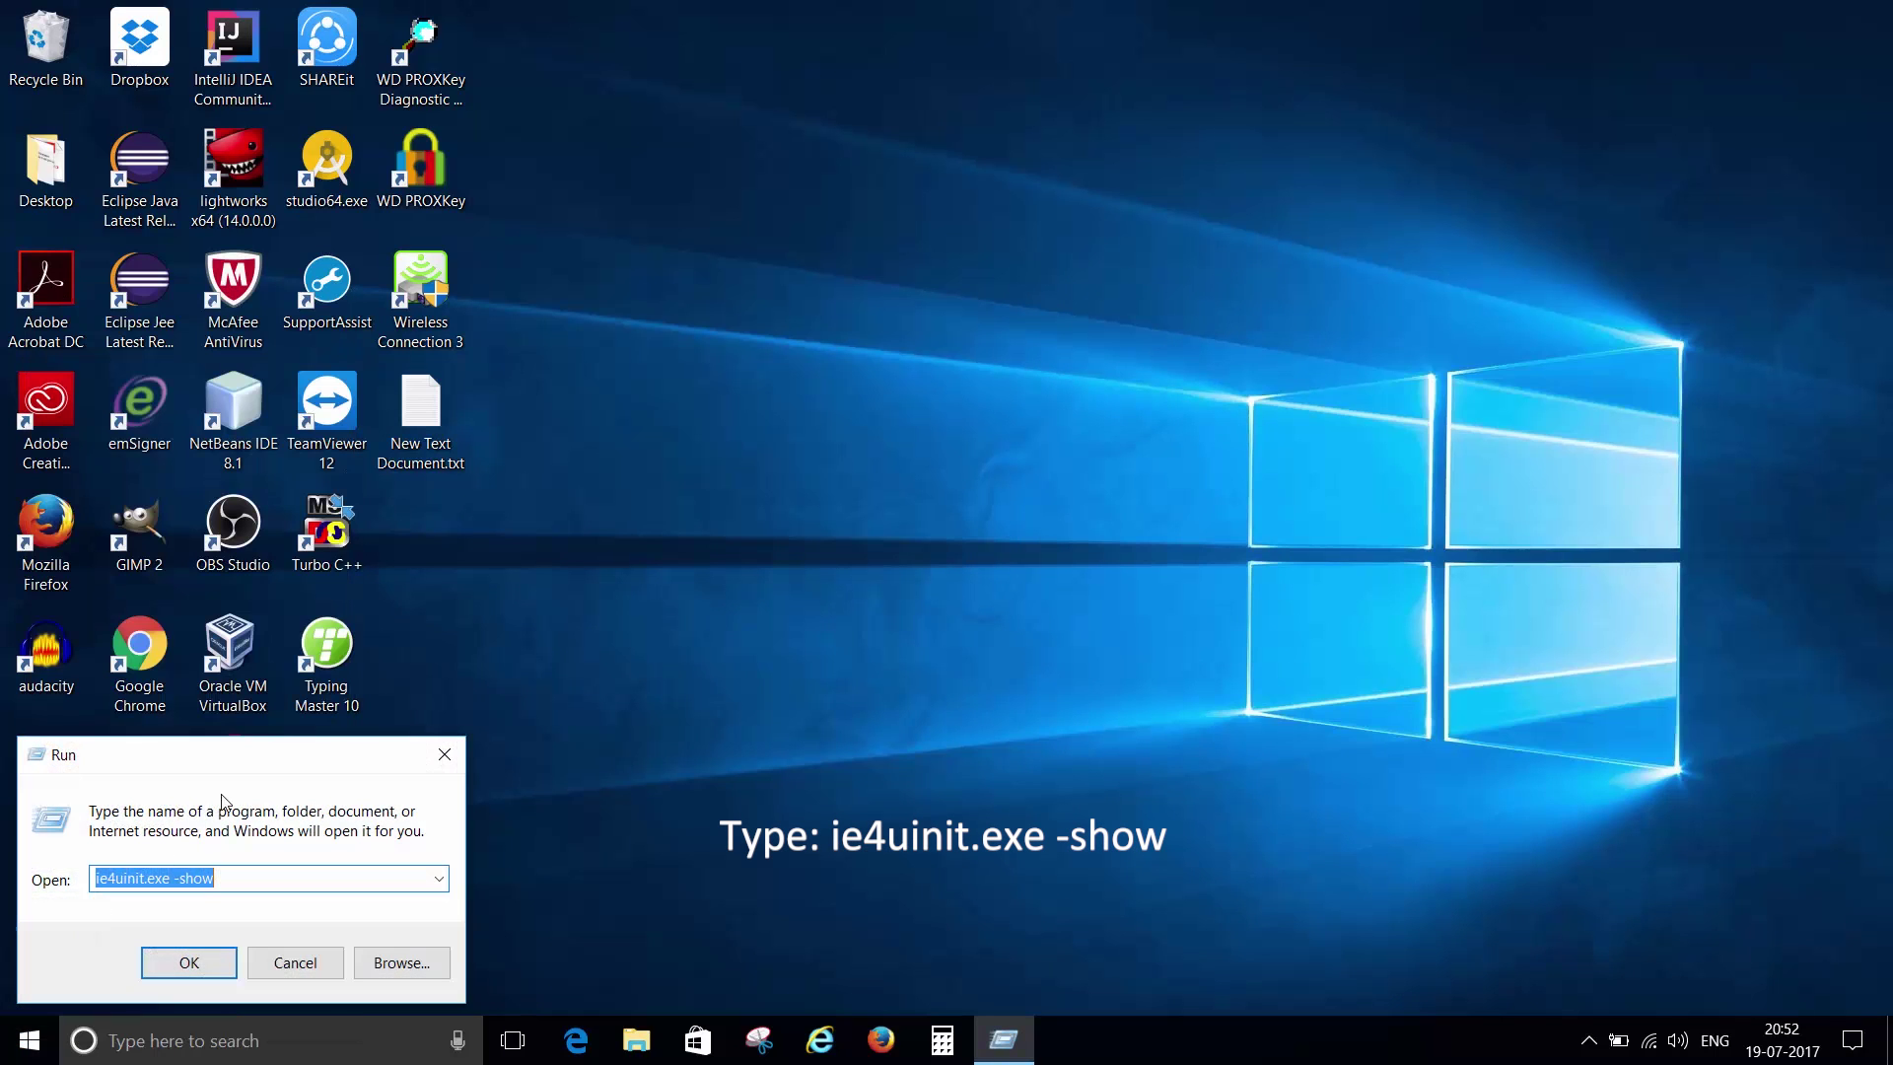
{"action": "left_click", "coordinate": [240, 876]}
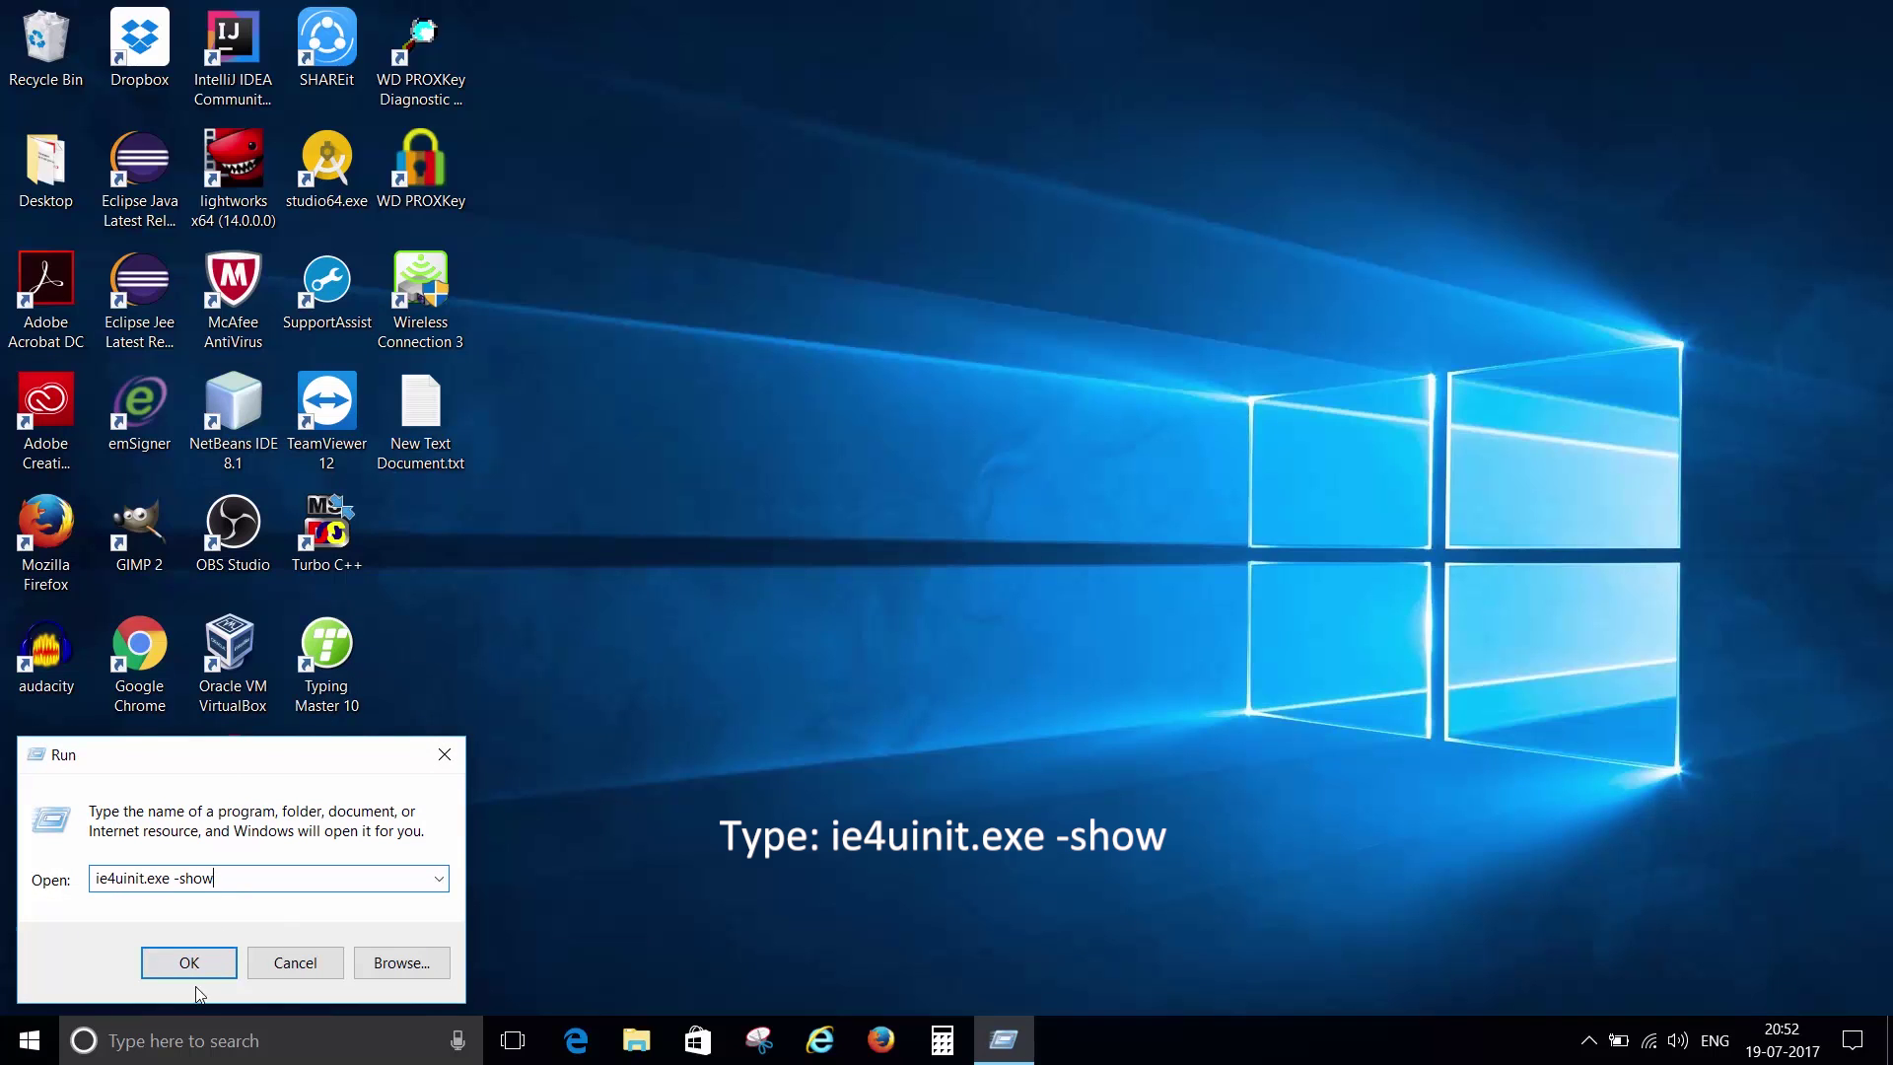
{"action": "left_click", "coordinate": [204, 961]}
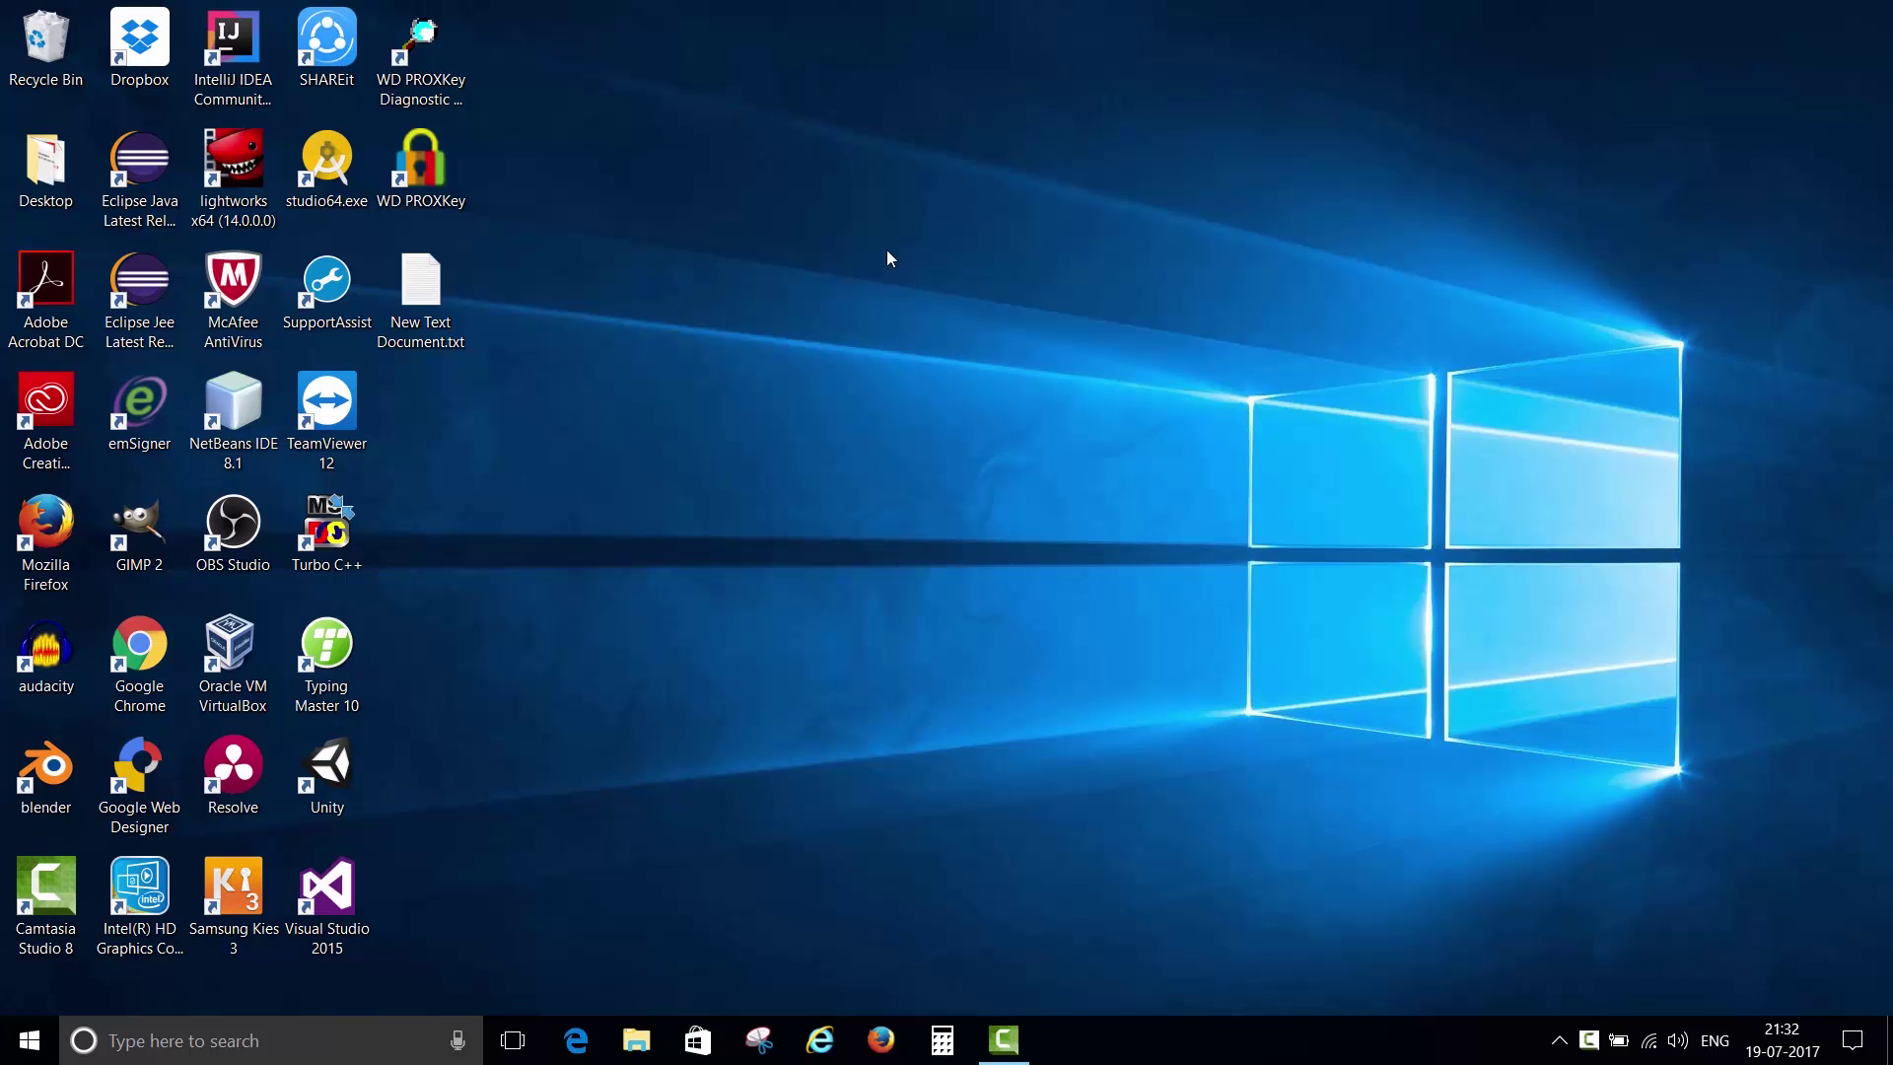
Turn Show desktop icons off and back on in the desktop's View menu.
{"action": "right_click", "coordinate": [885, 249]}
{"action": "right_click", "coordinate": [887, 251]}
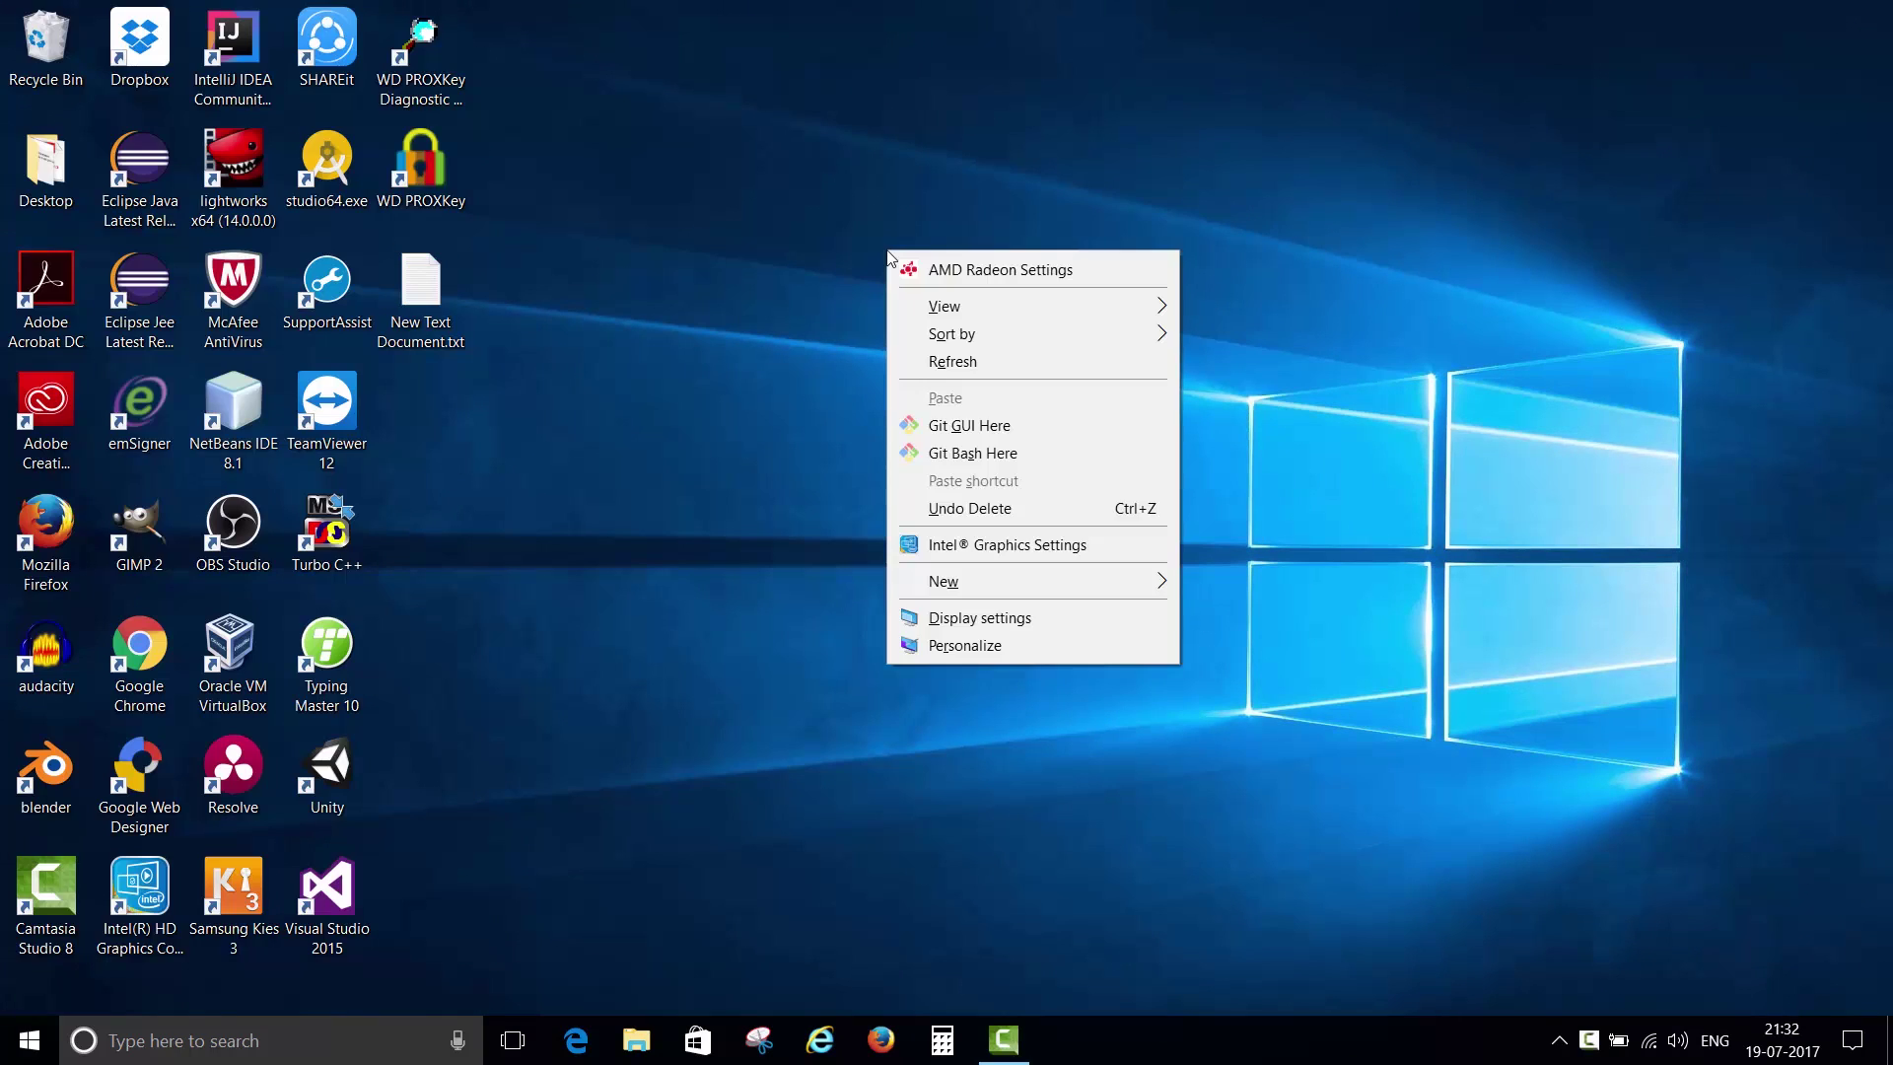
{"action": "mouse_move", "coordinate": [947, 307]}
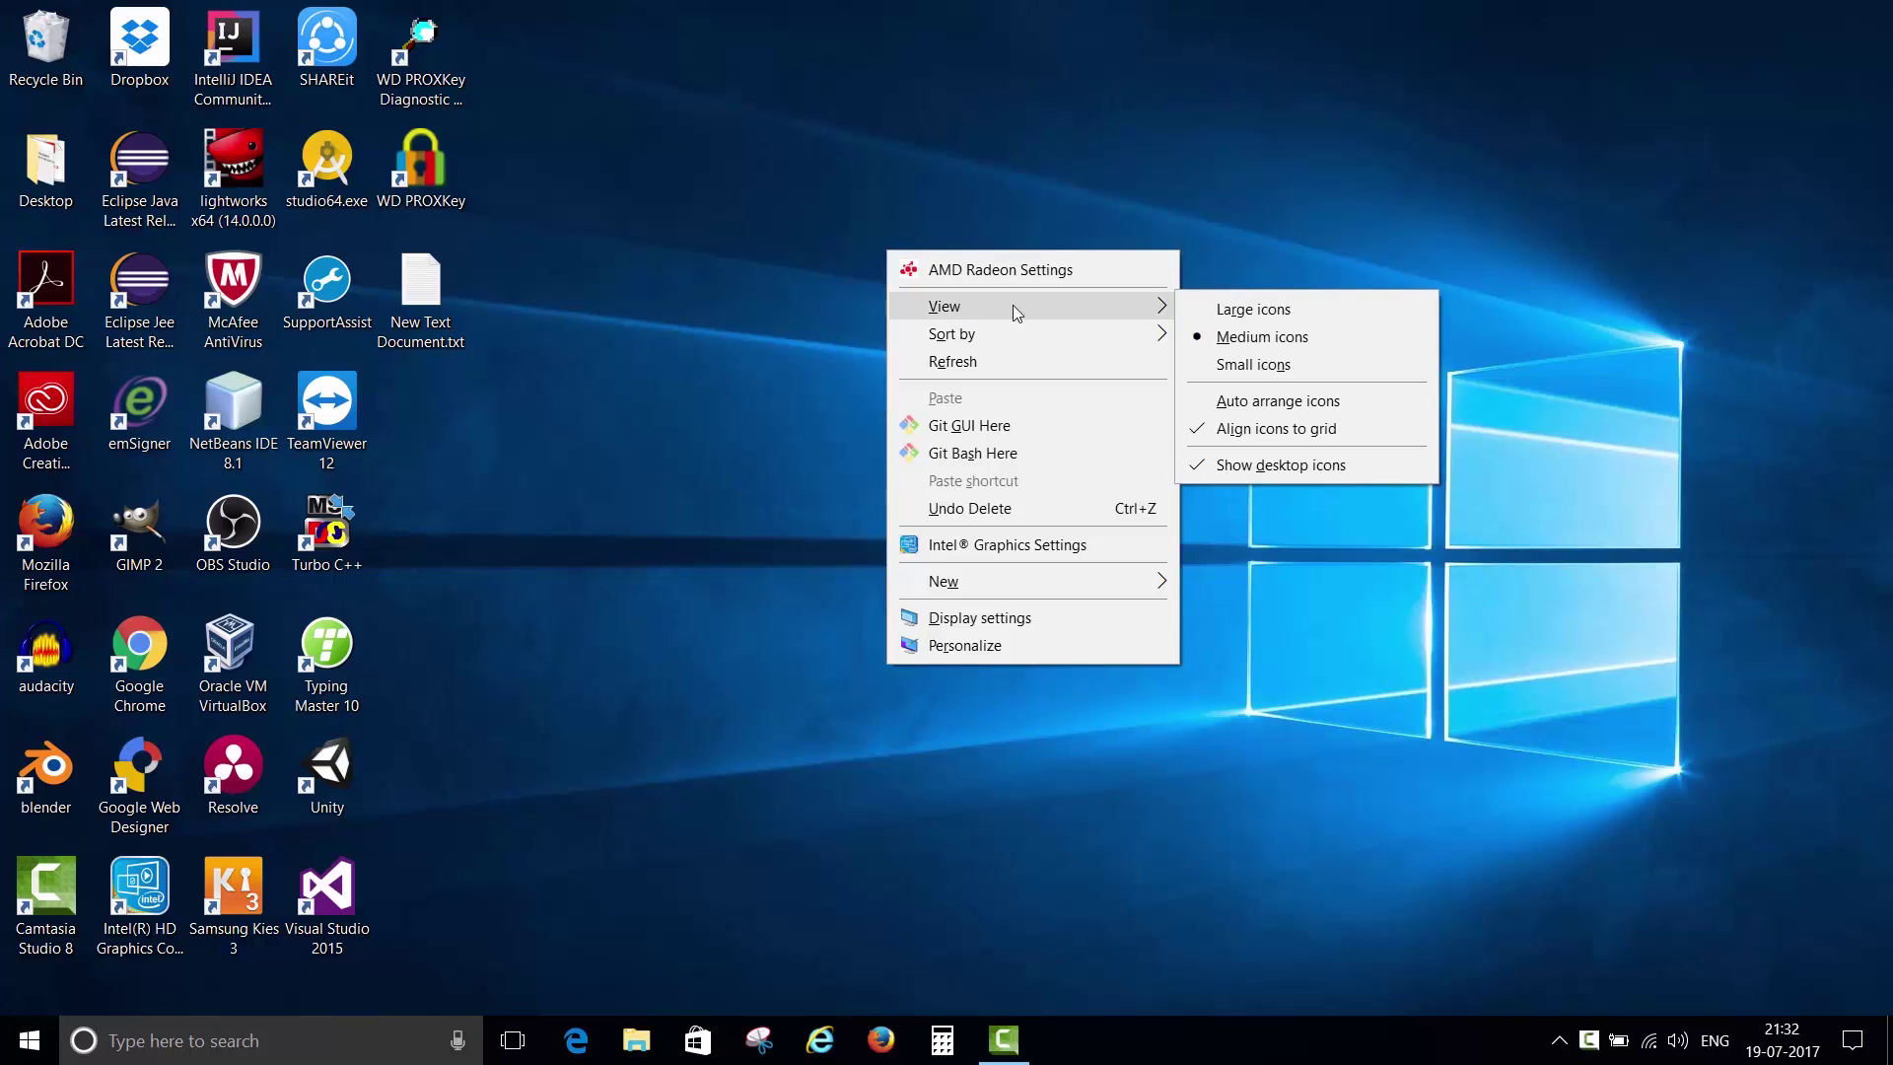
{"action": "left_click", "coordinate": [1234, 472]}
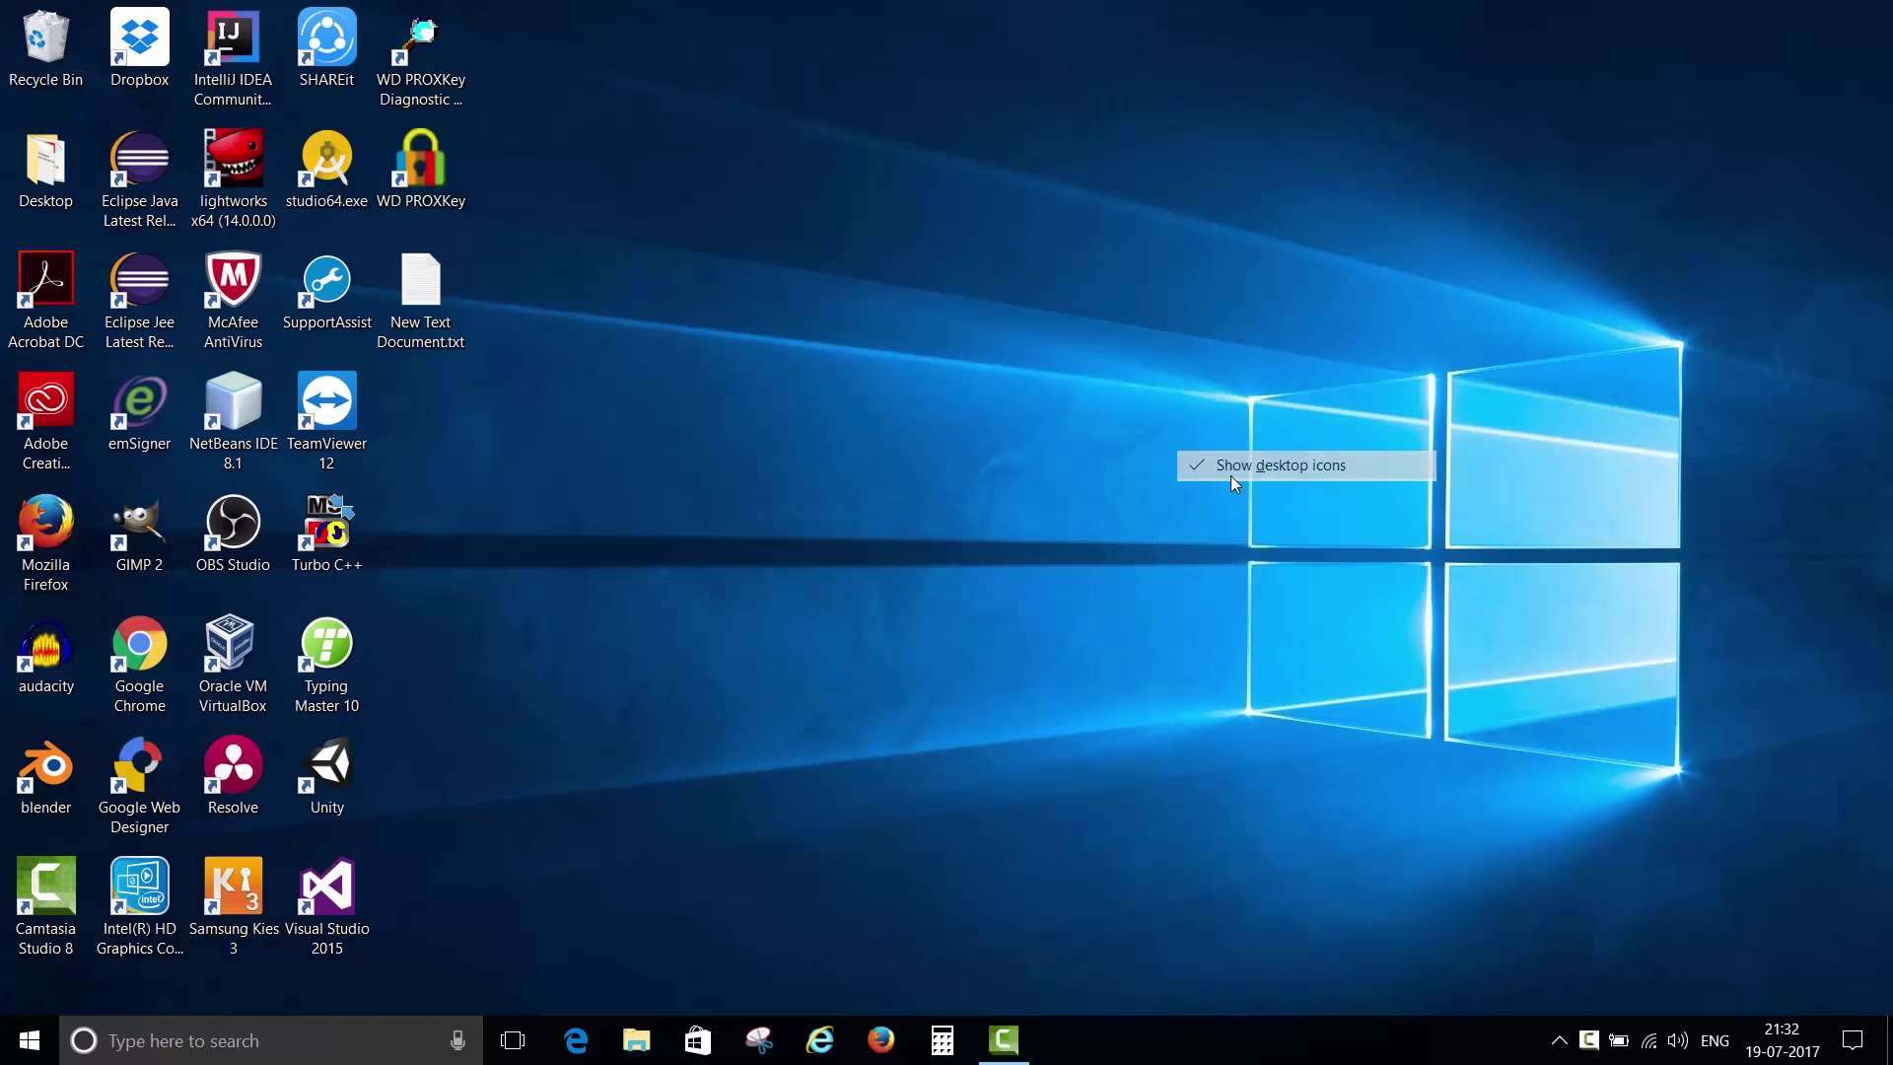
{"action": "right_click", "coordinate": [784, 321]}
{"action": "mouse_move", "coordinate": [918, 378]}
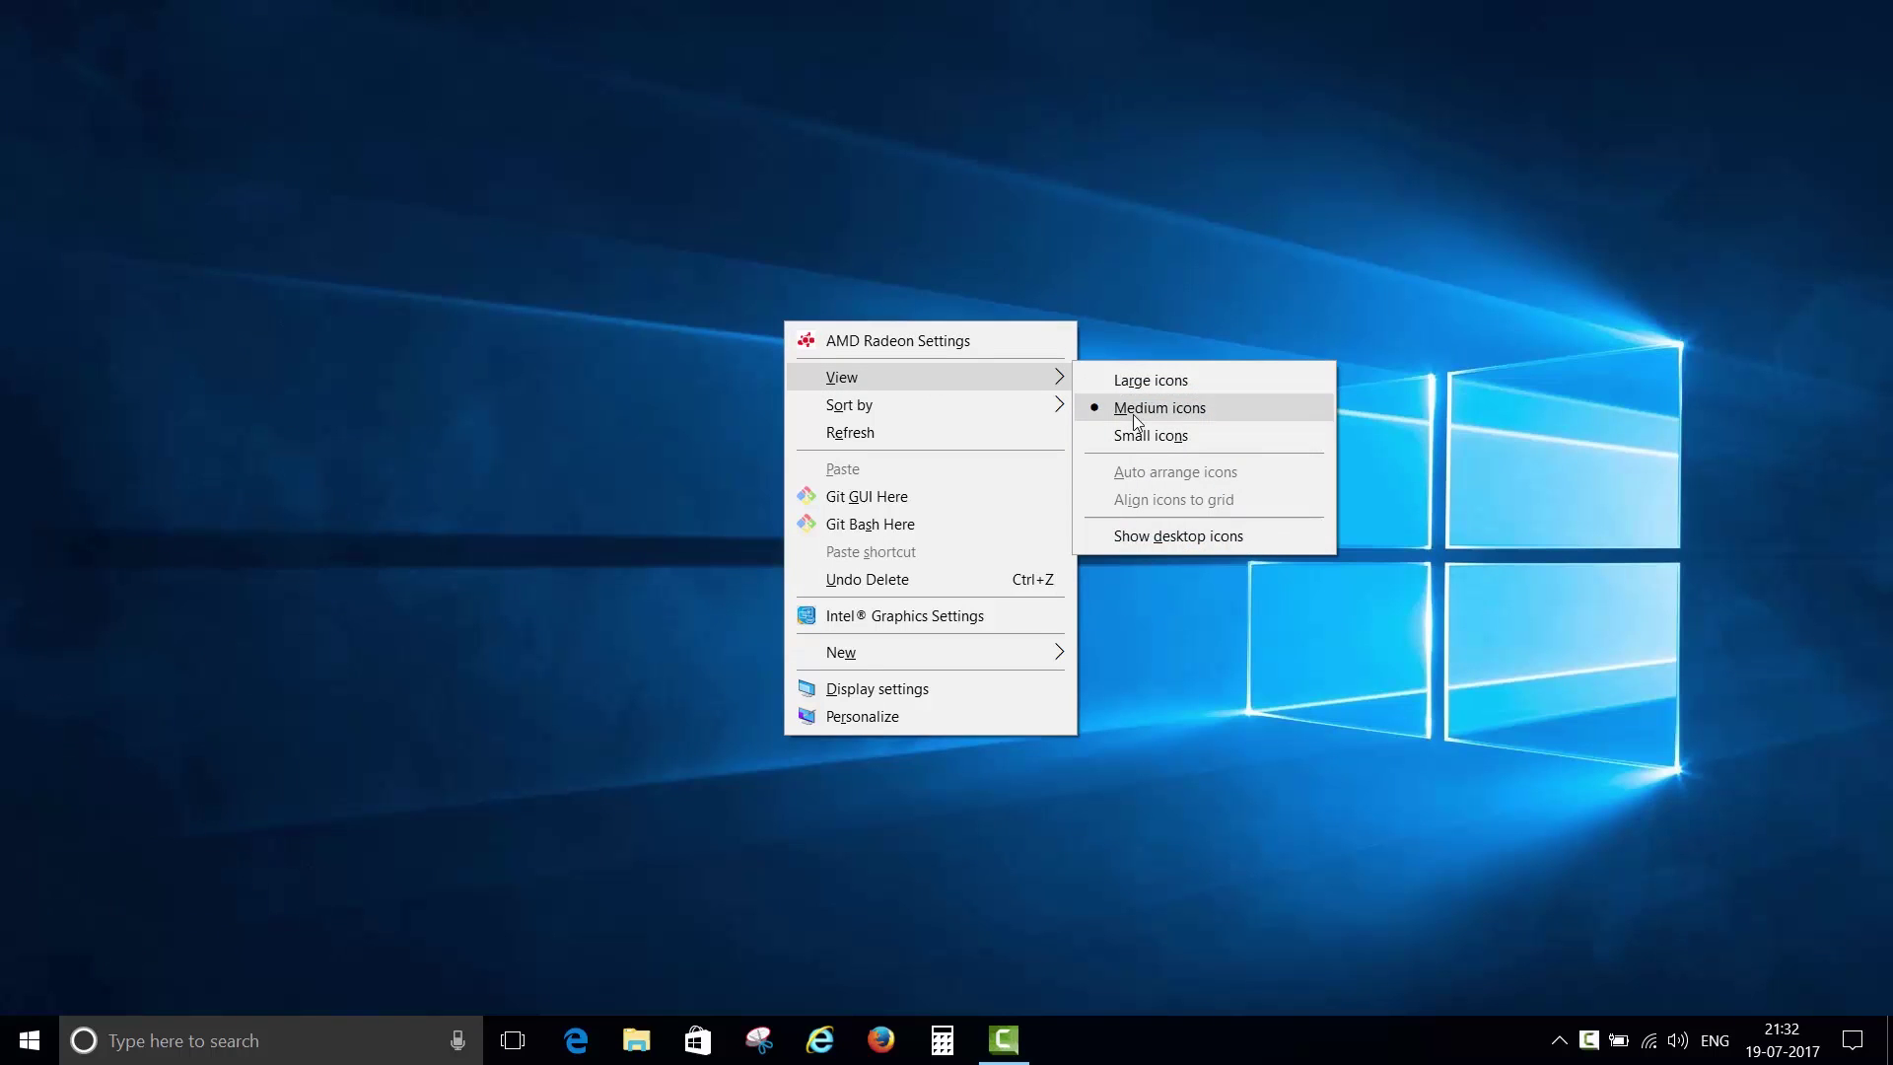
{"action": "left_click", "coordinate": [1133, 536]}
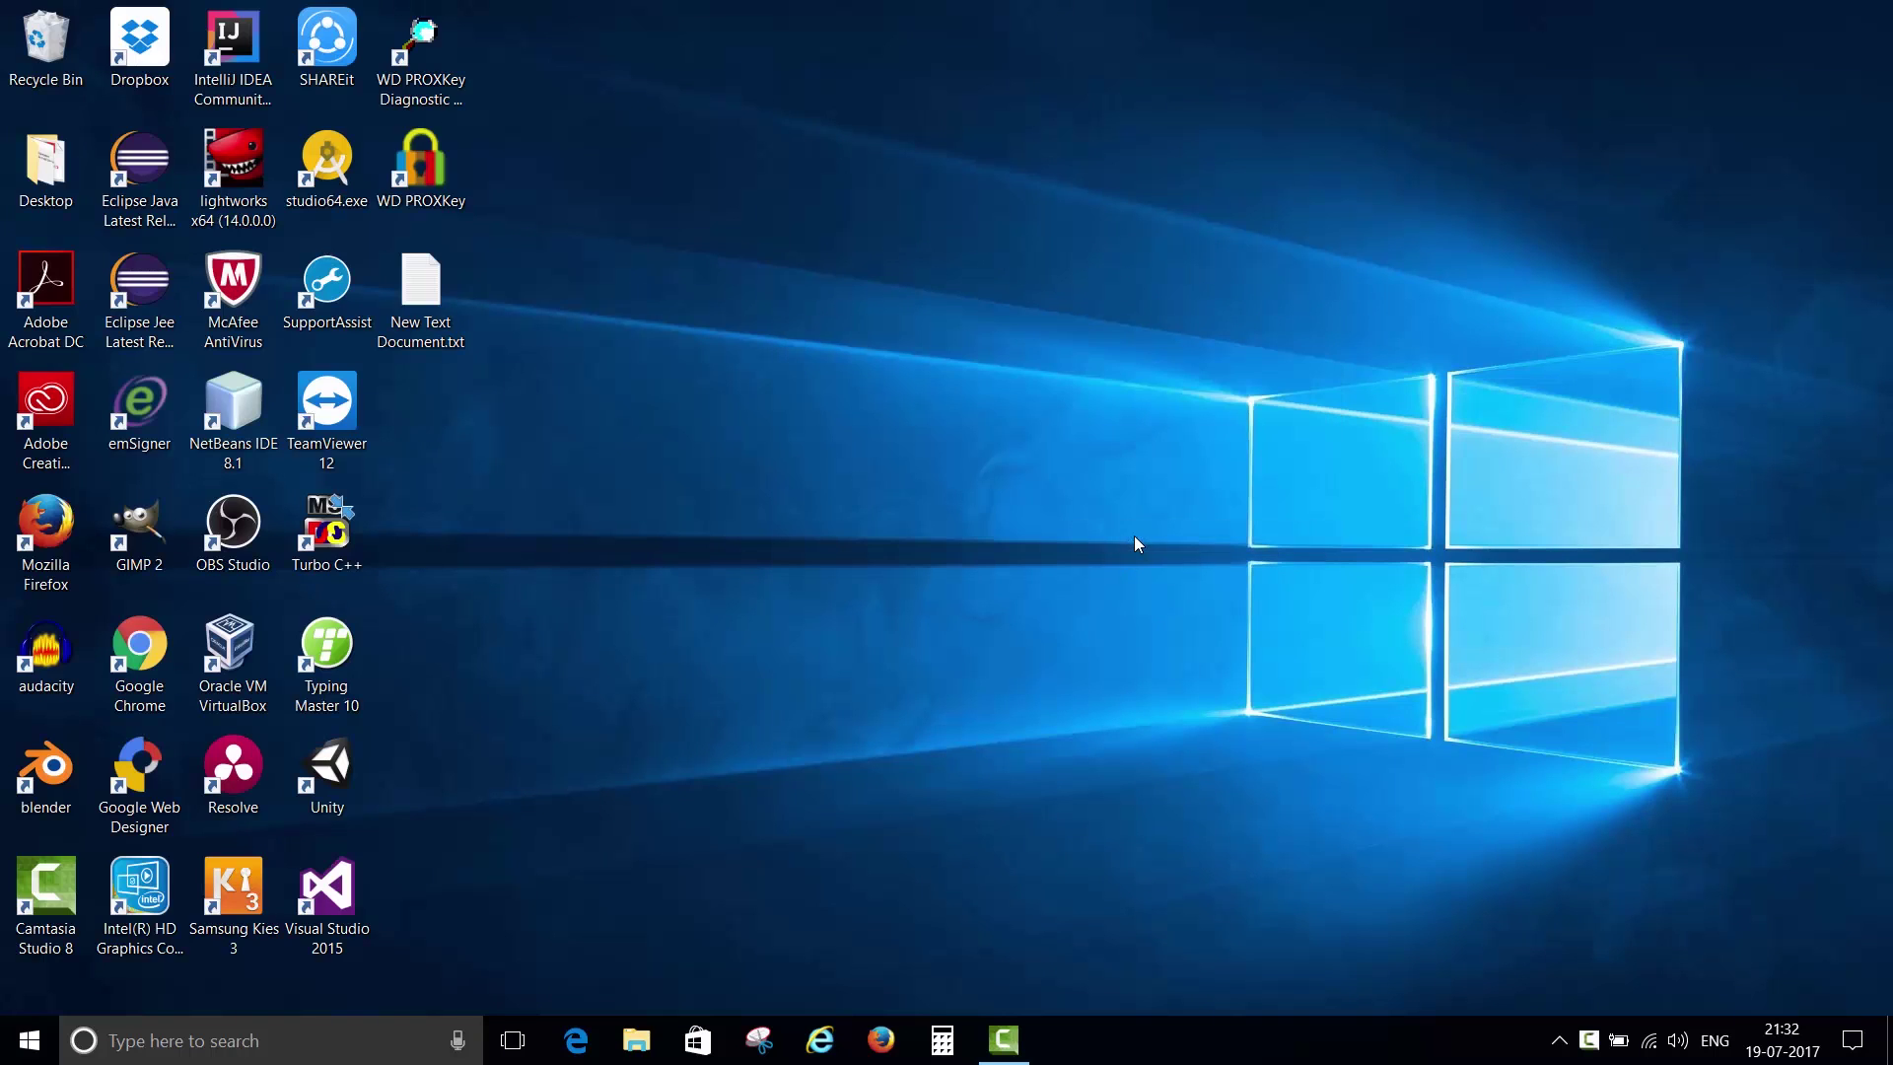
Open Desktop icon settings from Personalize > Themes.
{"action": "right_click", "coordinate": [726, 238]}
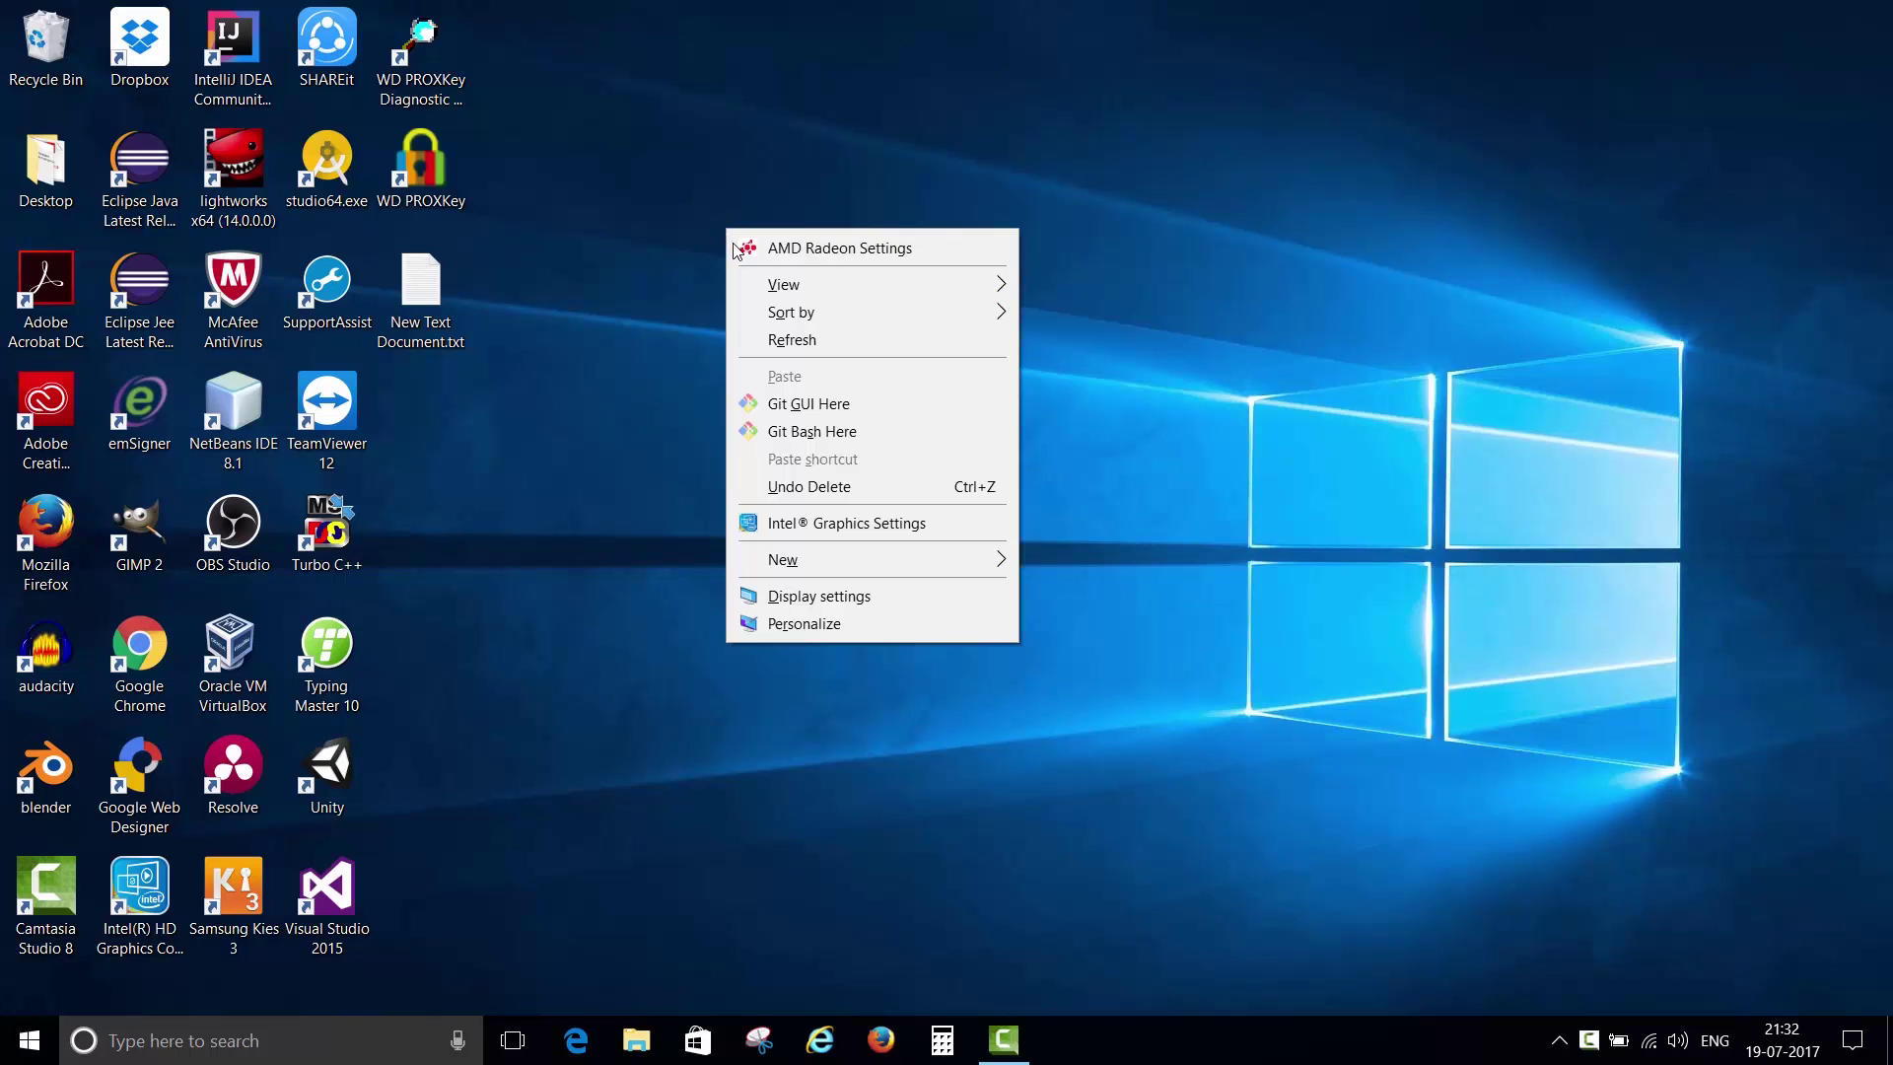
{"action": "left_click", "coordinate": [773, 627]}
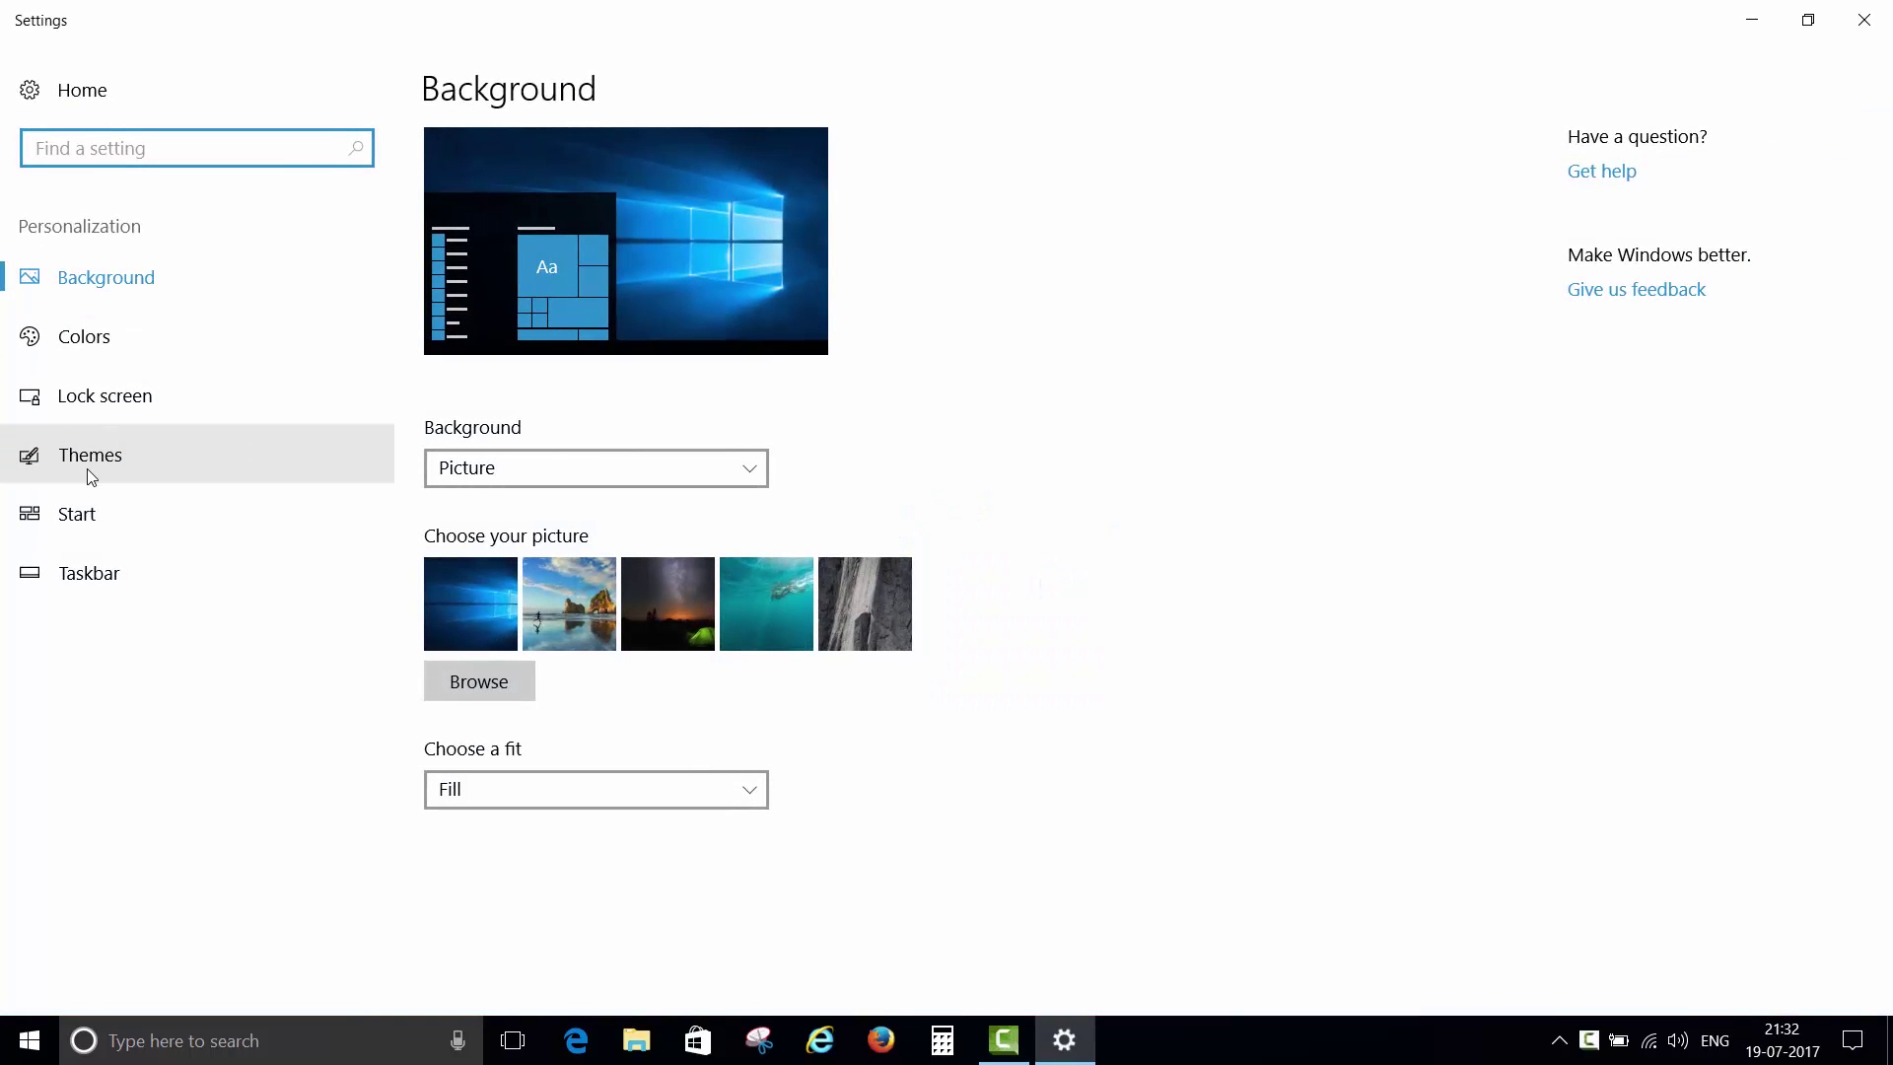
{"action": "left_click", "coordinate": [87, 469]}
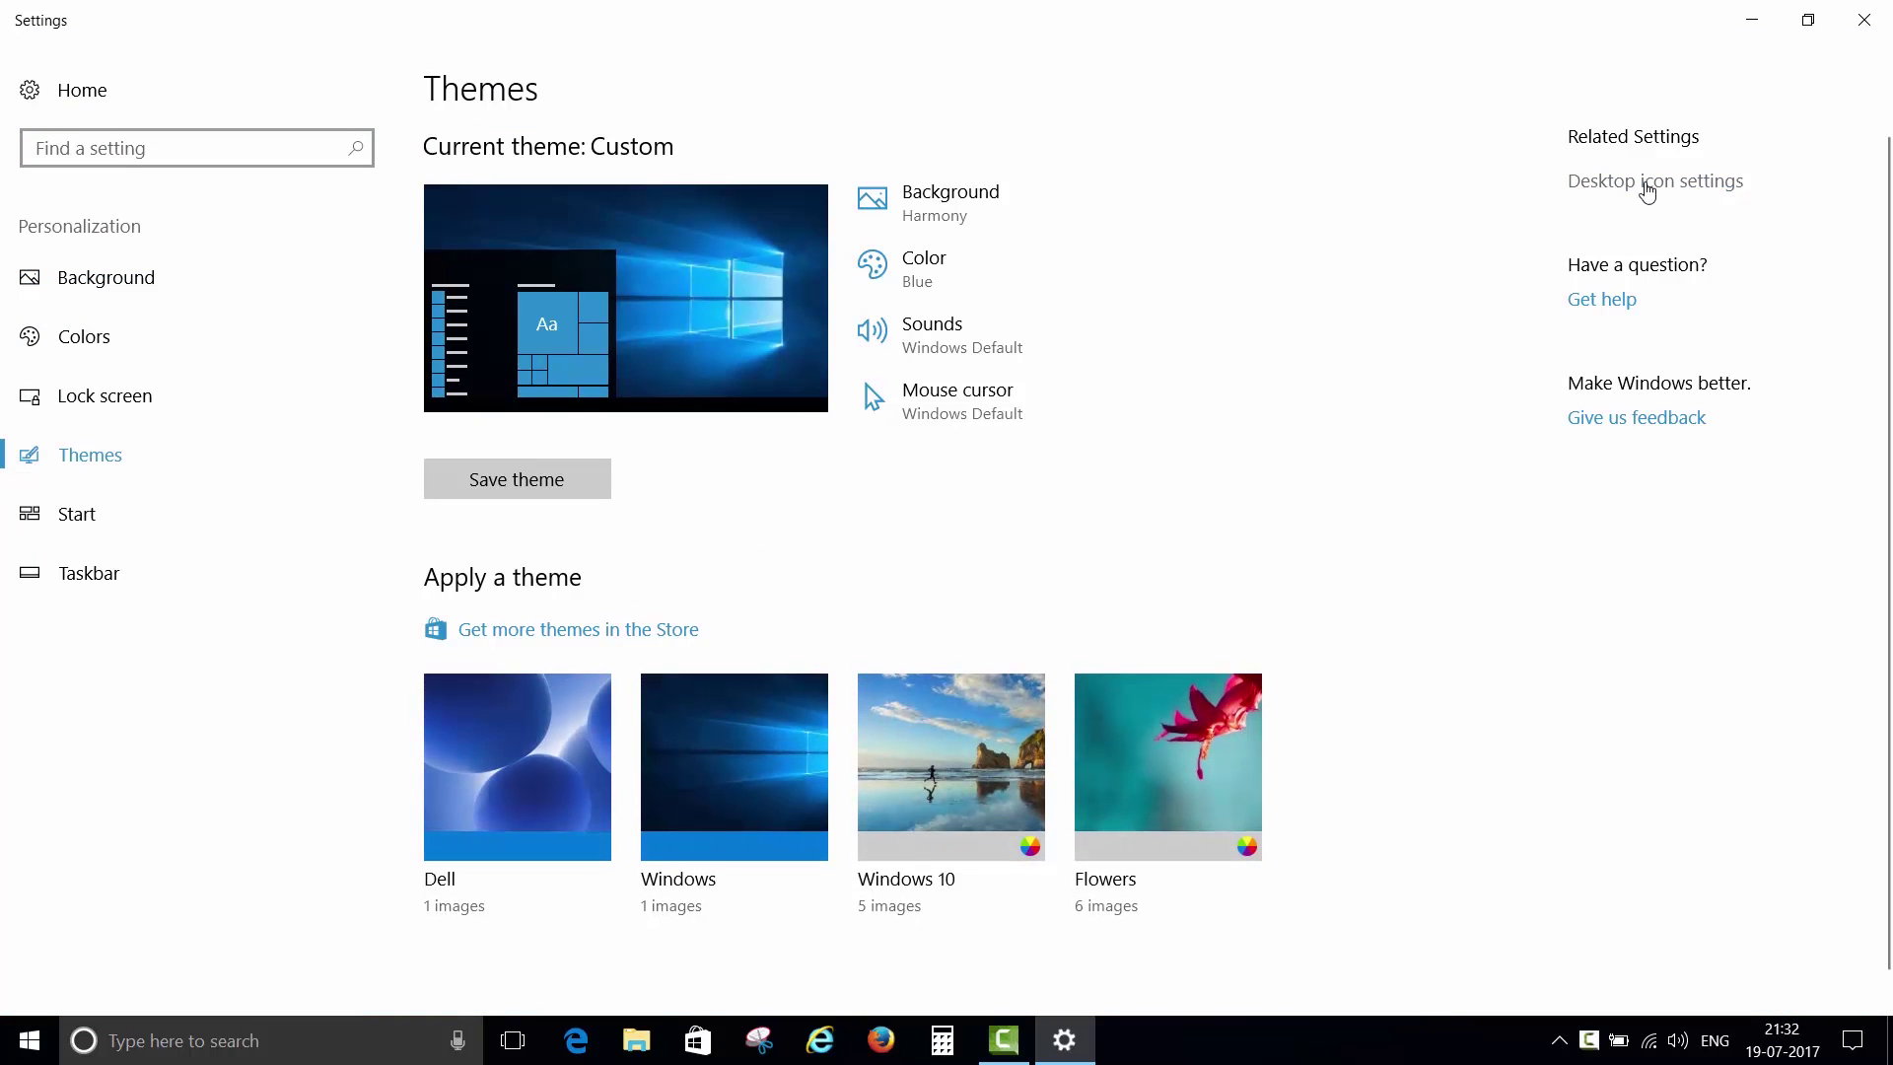
{"action": "scroll", "coordinate": [766, 691], "scroll_direction": "down", "scroll_amount": 1}
{"action": "scroll", "coordinate": [767, 691], "scroll_direction": "up", "scroll_amount": 1}
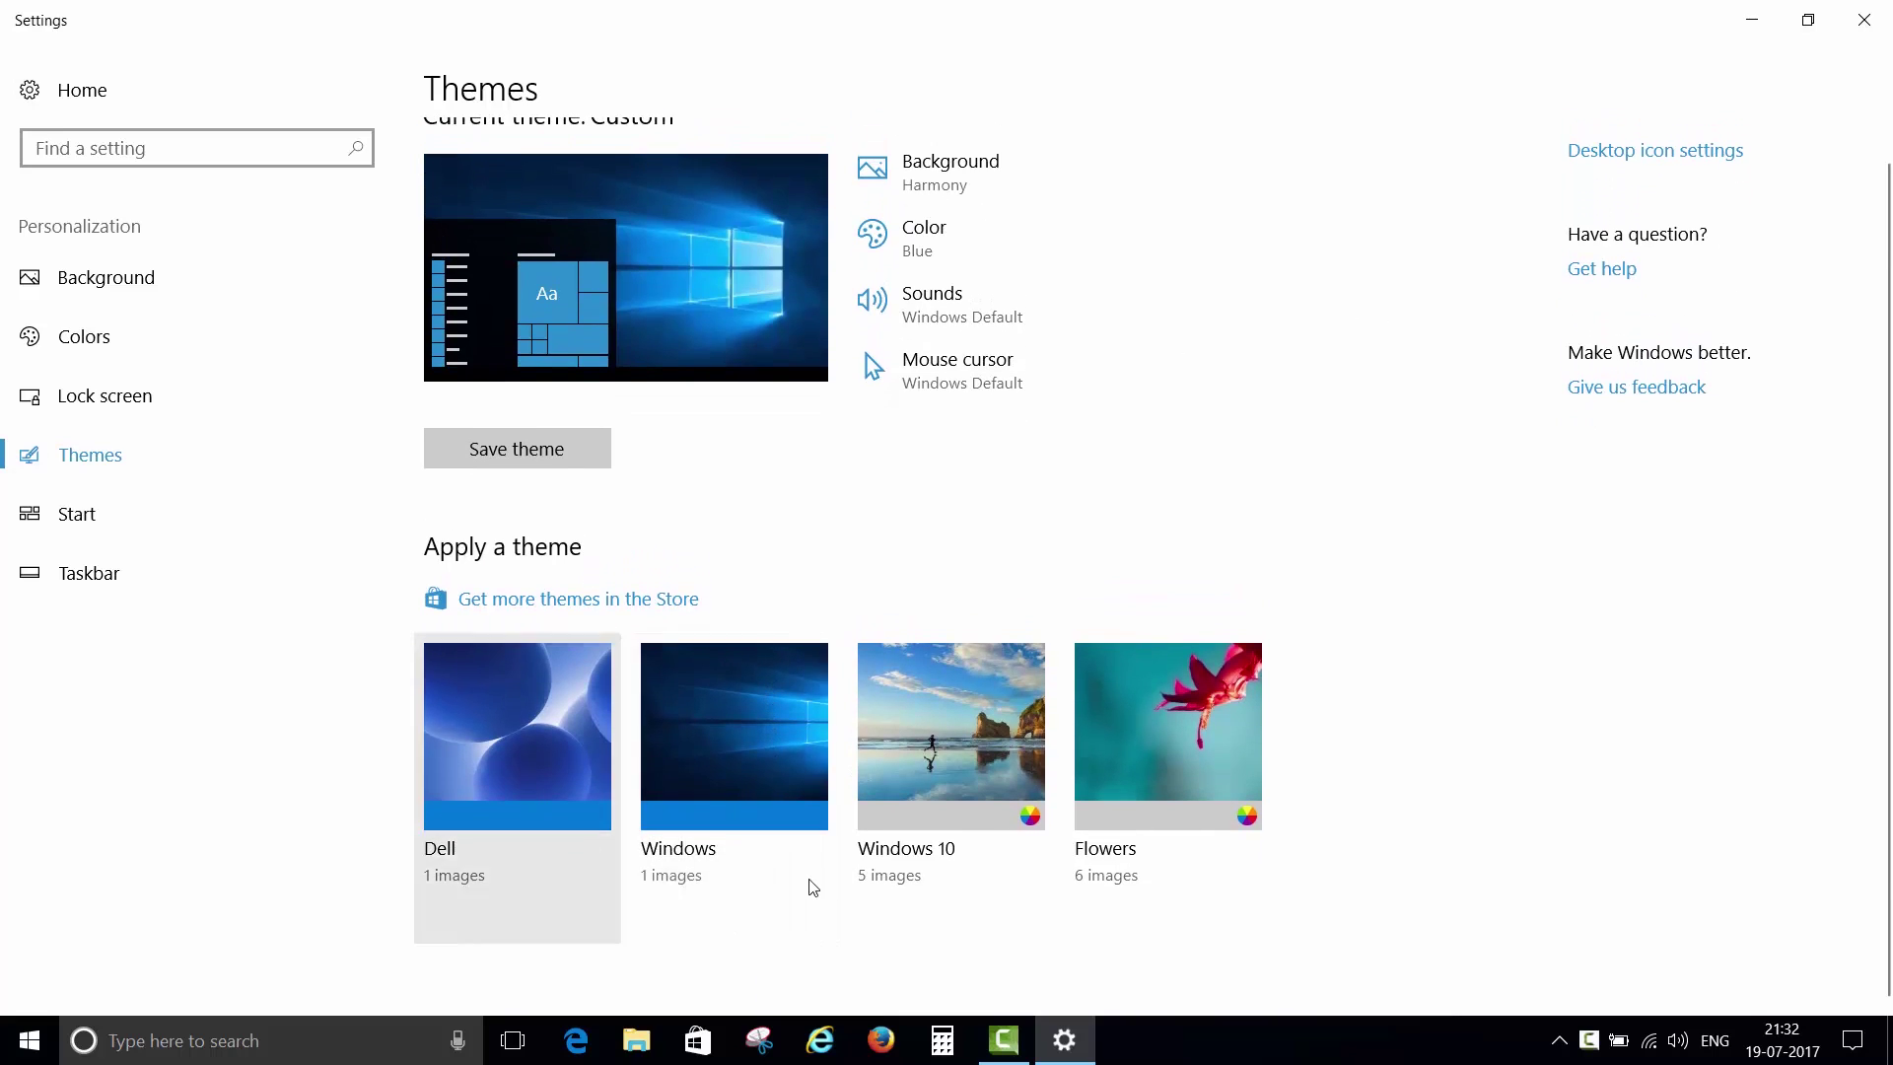
{"action": "scroll", "coordinate": [1260, 239], "scroll_direction": "up", "scroll_amount": 1}
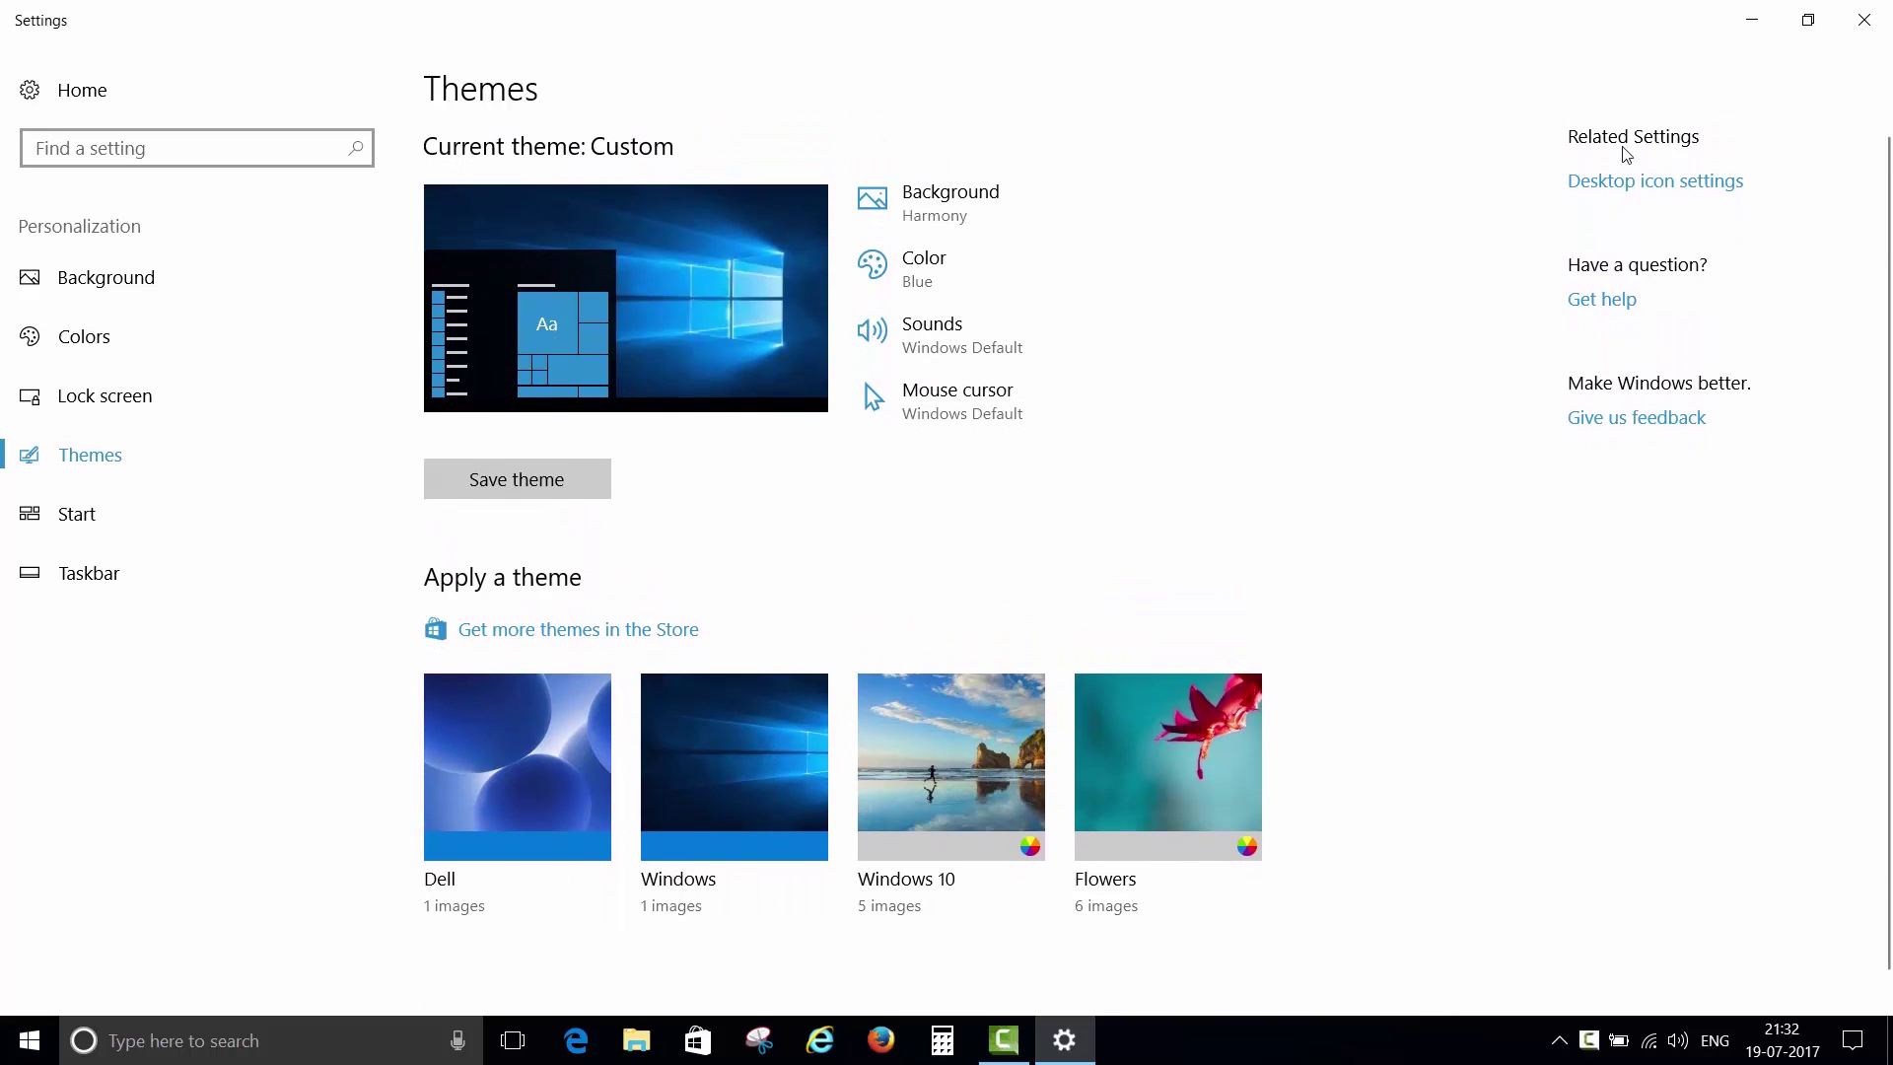
{"action": "left_click", "coordinate": [1616, 197]}
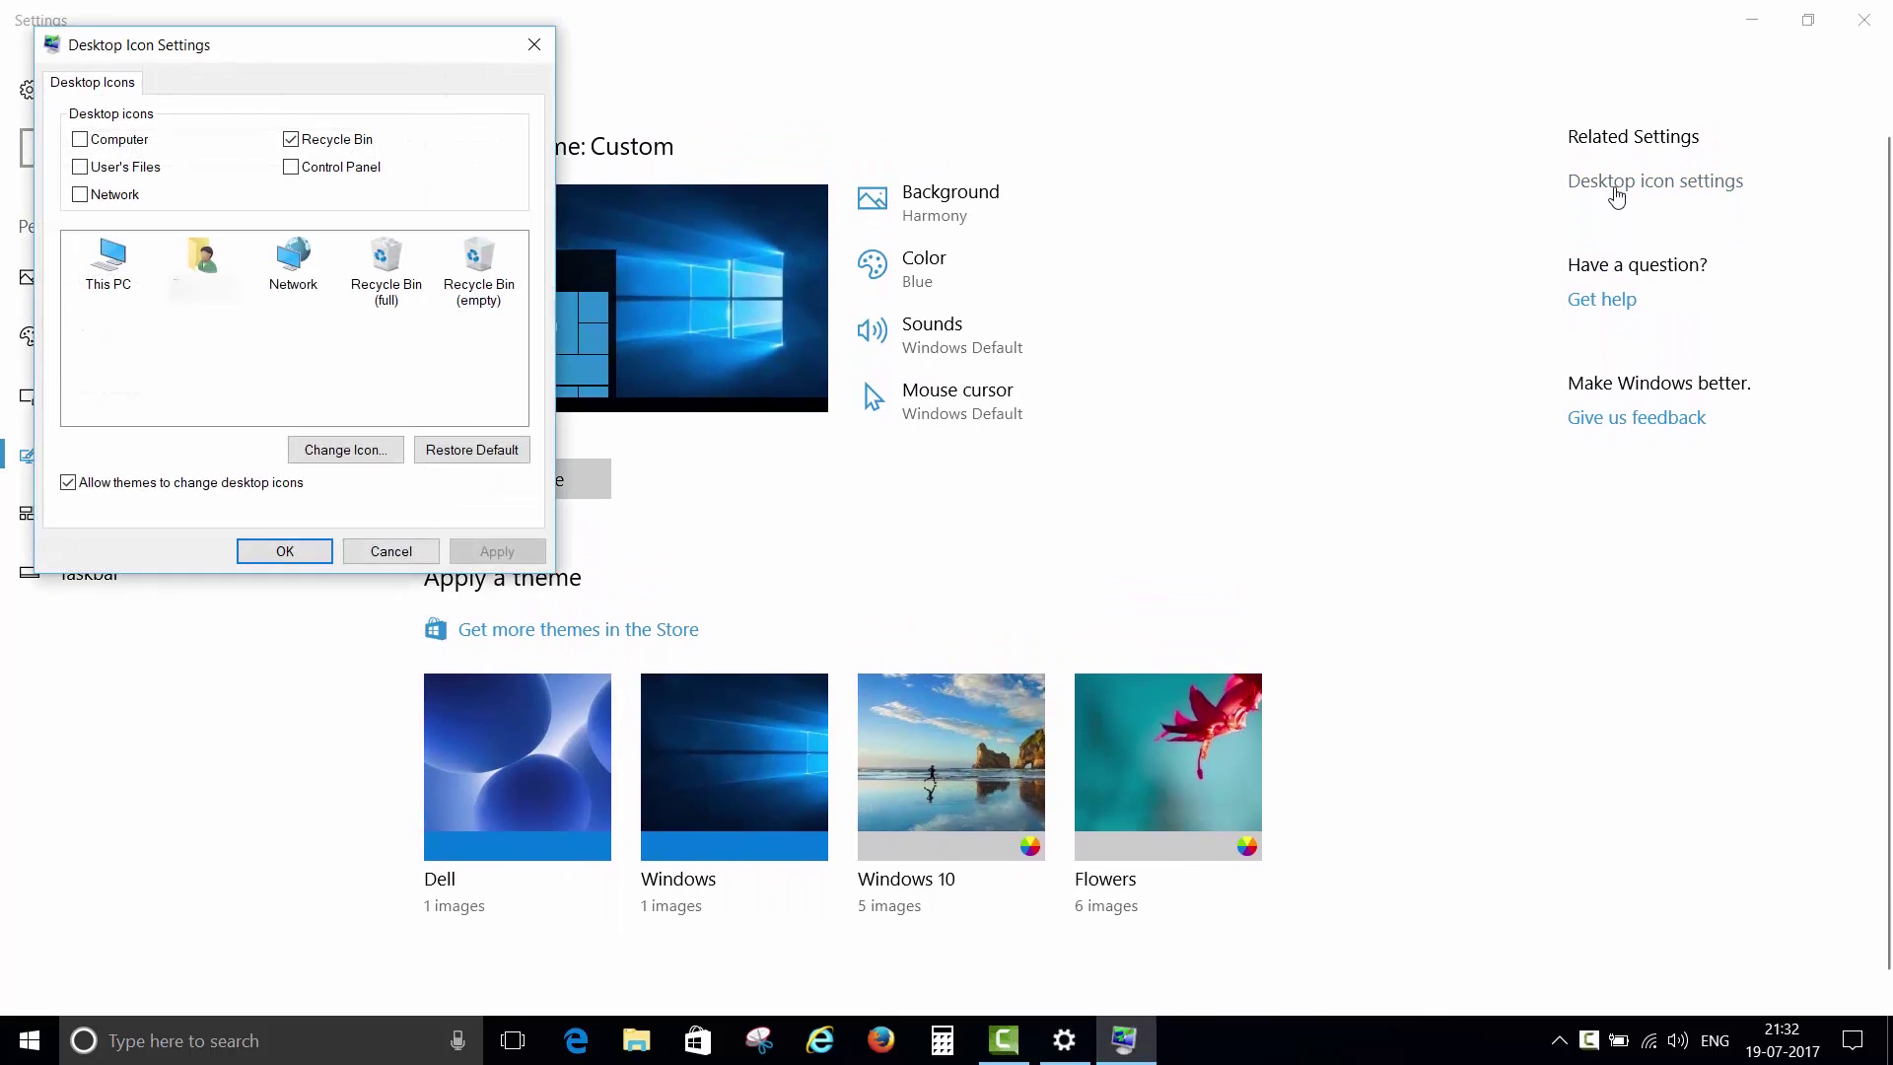
Enable the Computer icon in Desktop Icon Settings, then apply and confirm.
{"action": "left_click_drag", "start_coordinate": [276, 56], "coordinate": [1057, 63]}
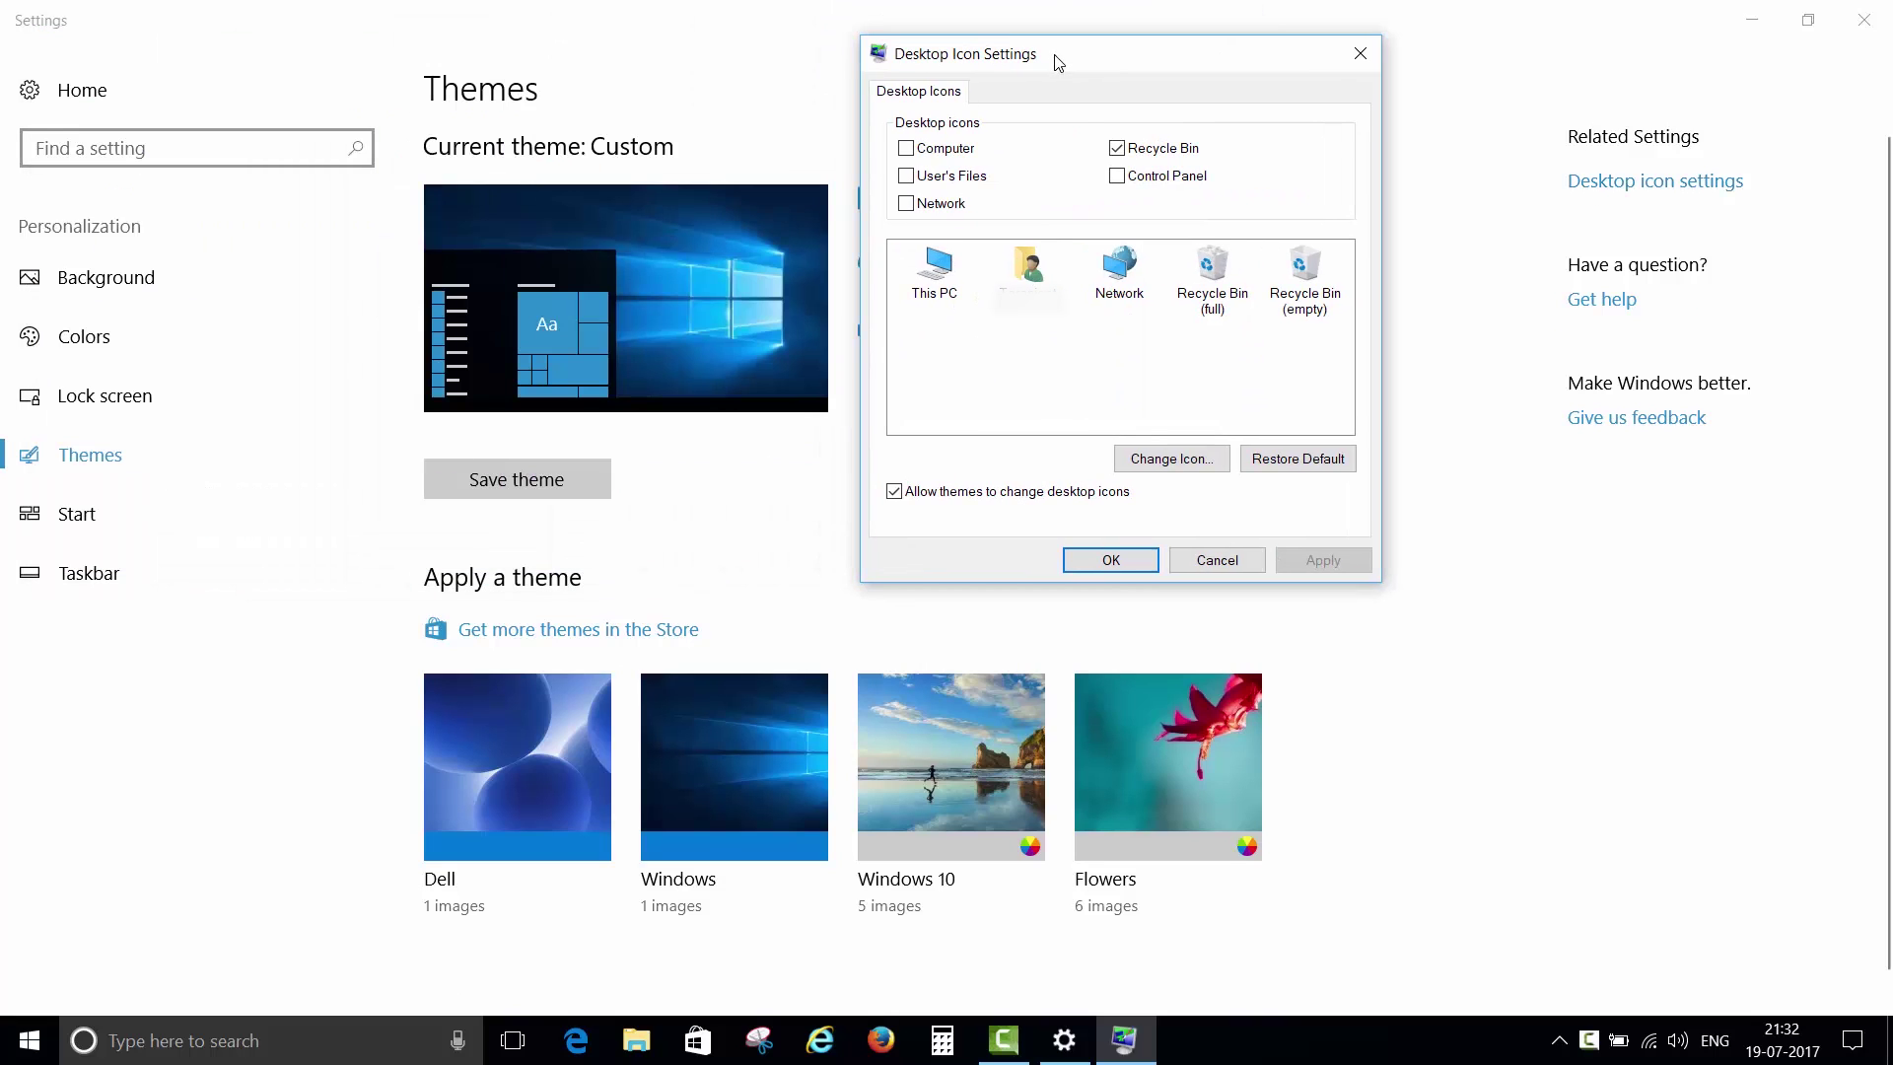
{"action": "left_click", "coordinate": [907, 149]}
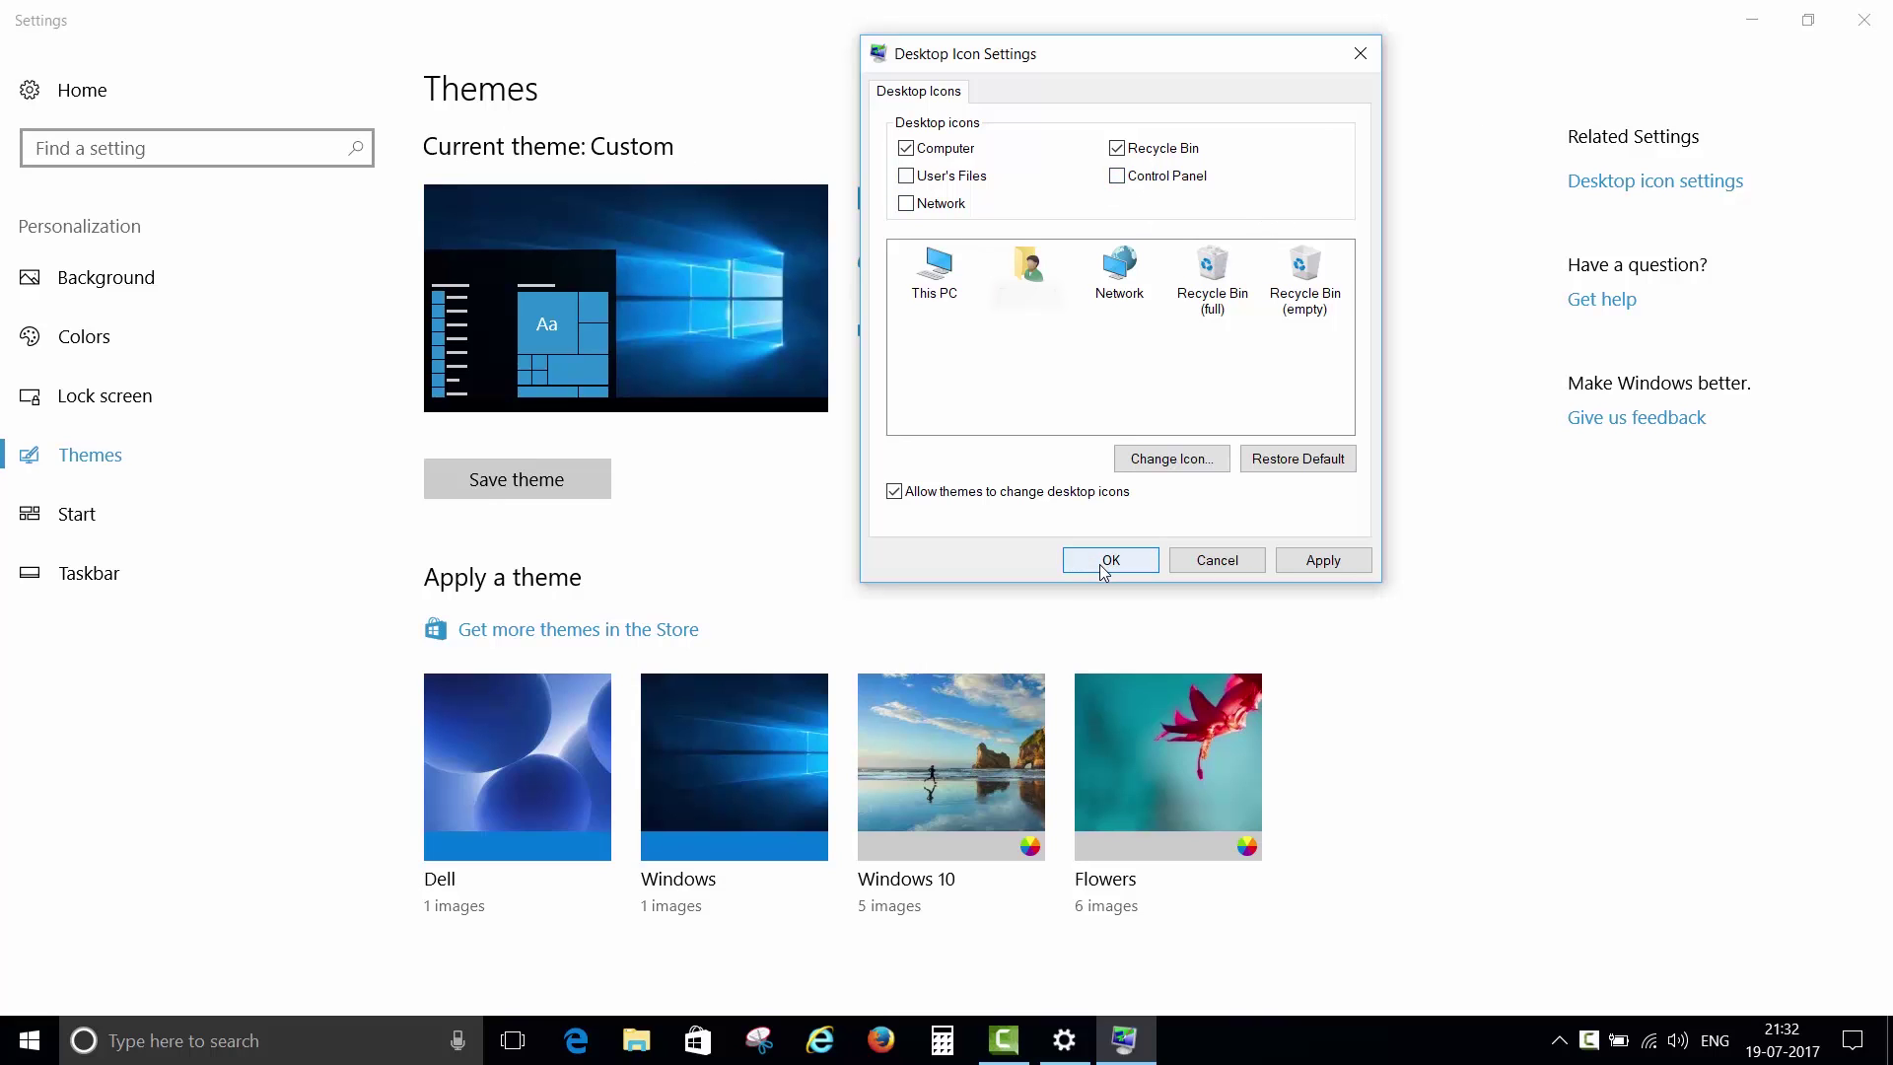
{"action": "left_click", "coordinate": [1326, 564]}
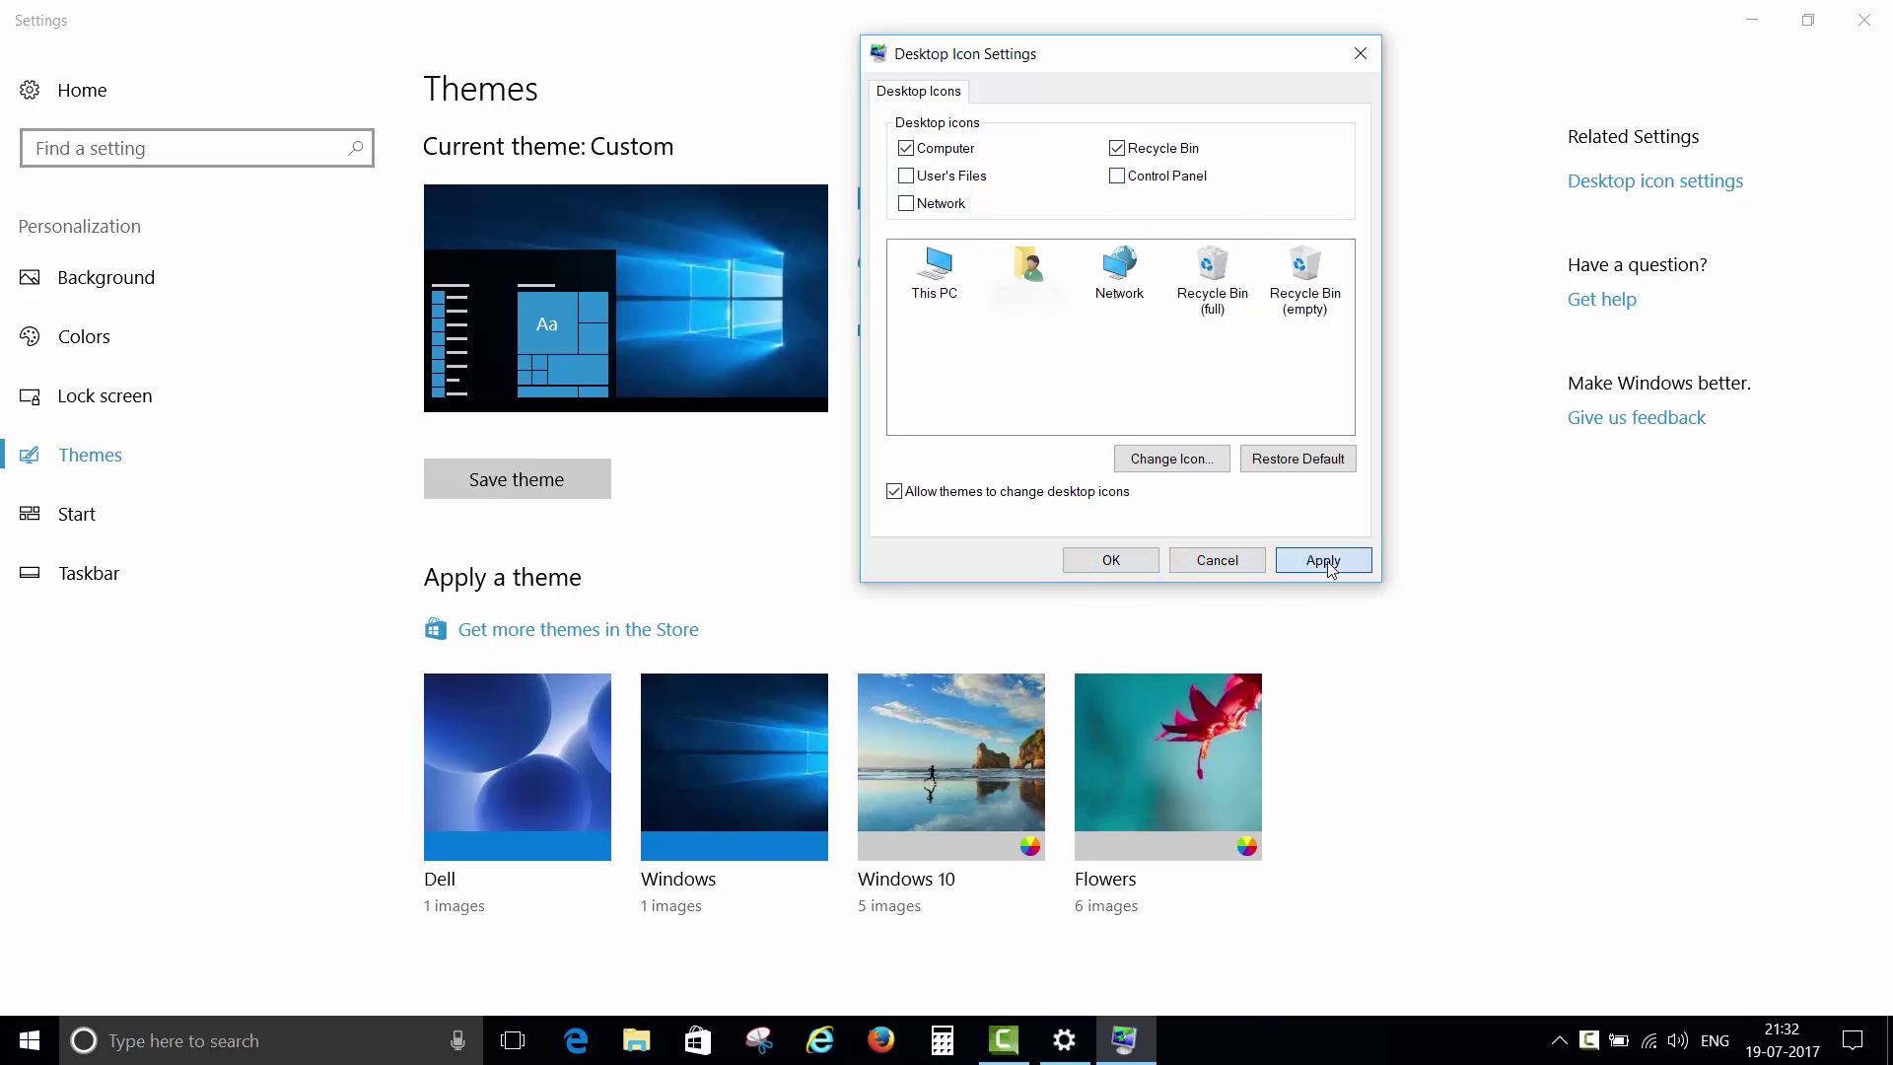
{"action": "left_click", "coordinate": [1108, 564]}
{"action": "left_click", "coordinate": [1753, 14]}
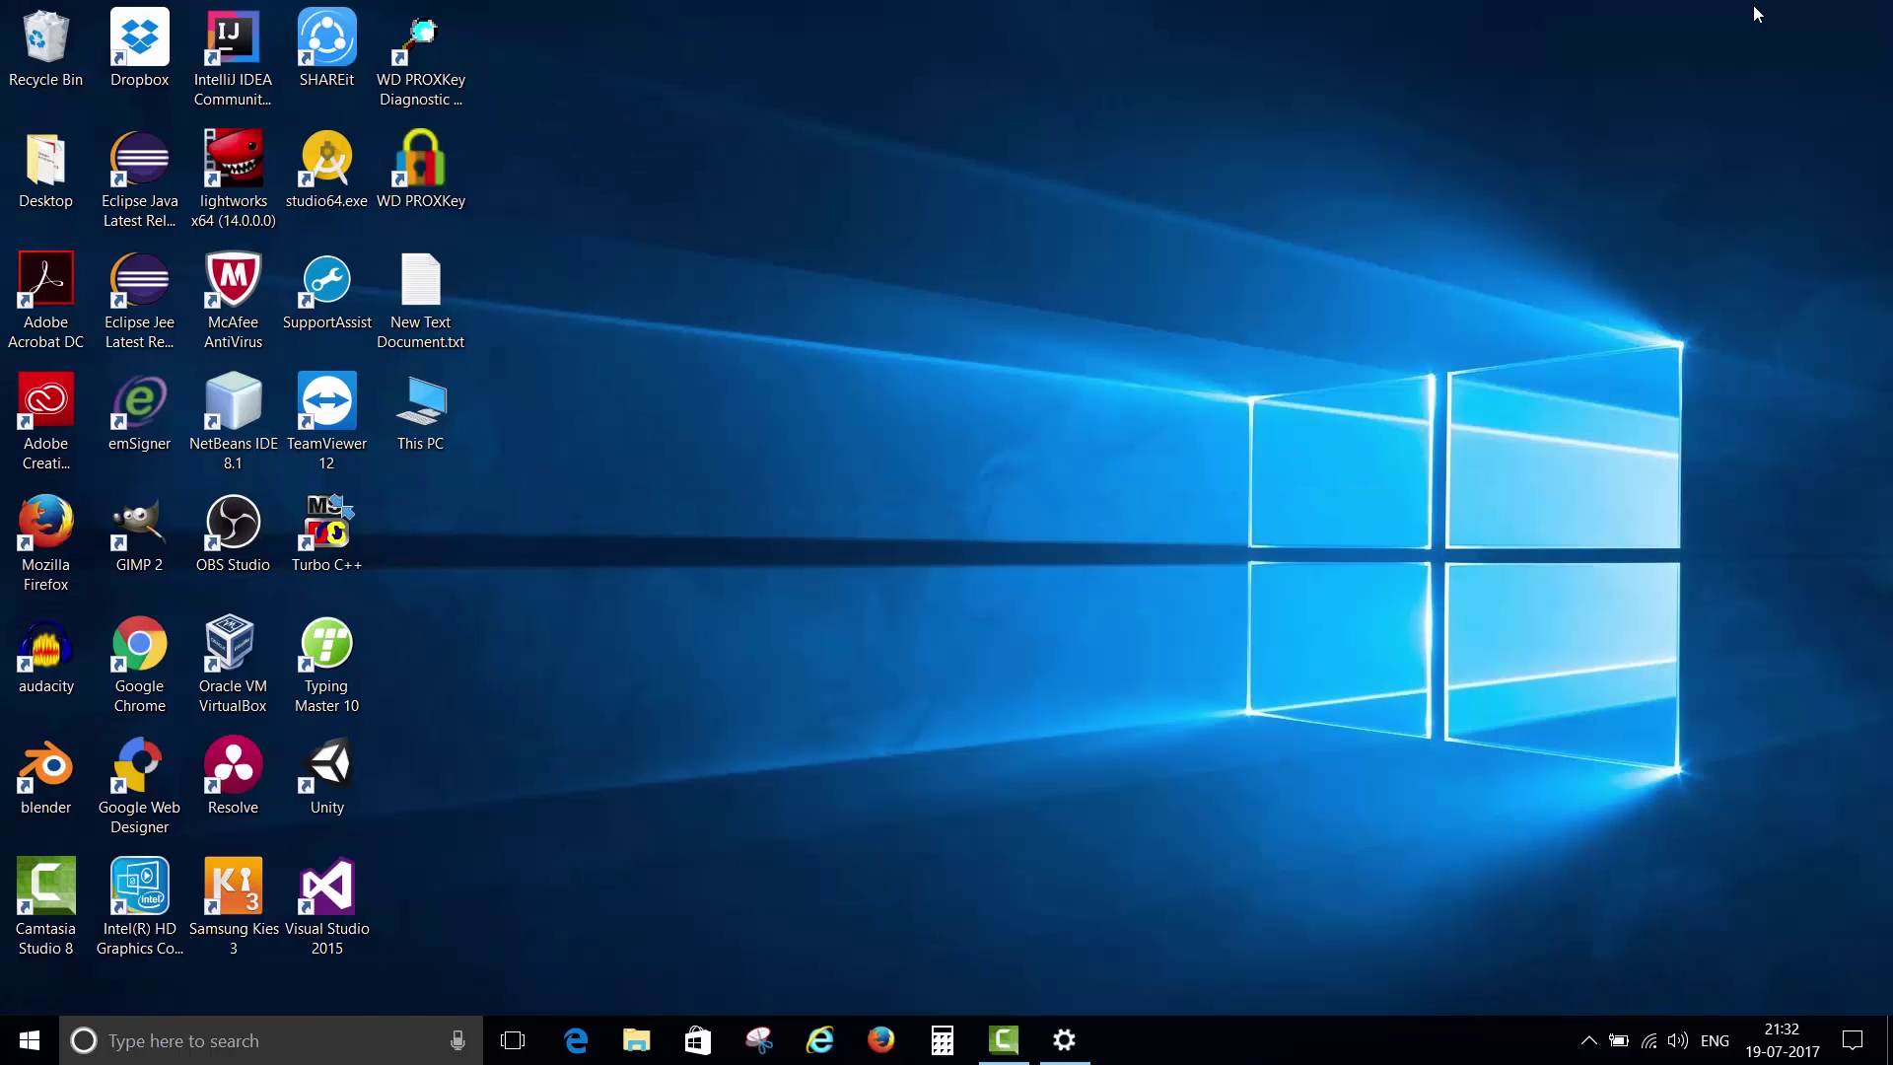